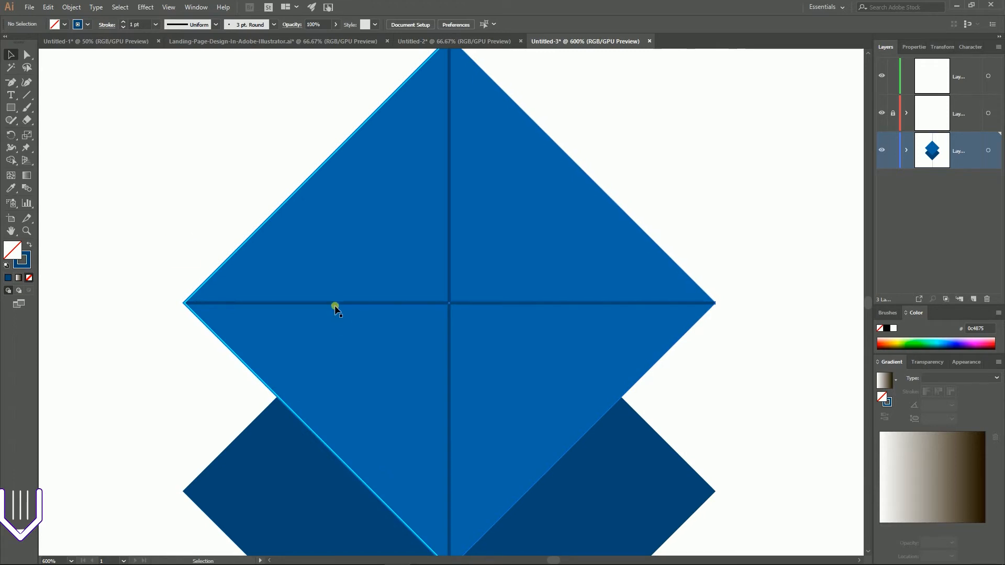
Set the horizontal line's width to 169 px and delete the line from the diamond
click(334, 304)
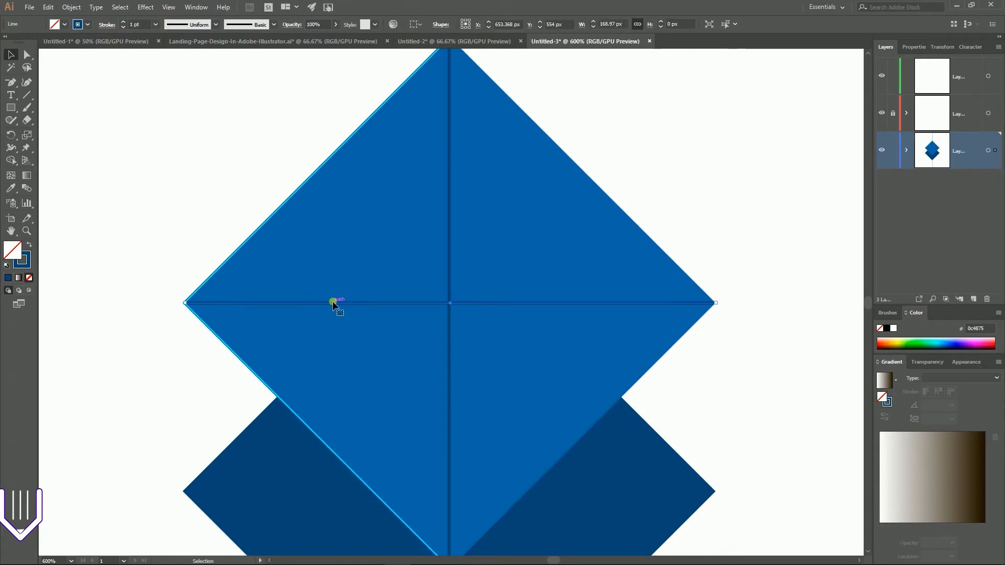
double_click(609, 24)
text(169)
key(Return)
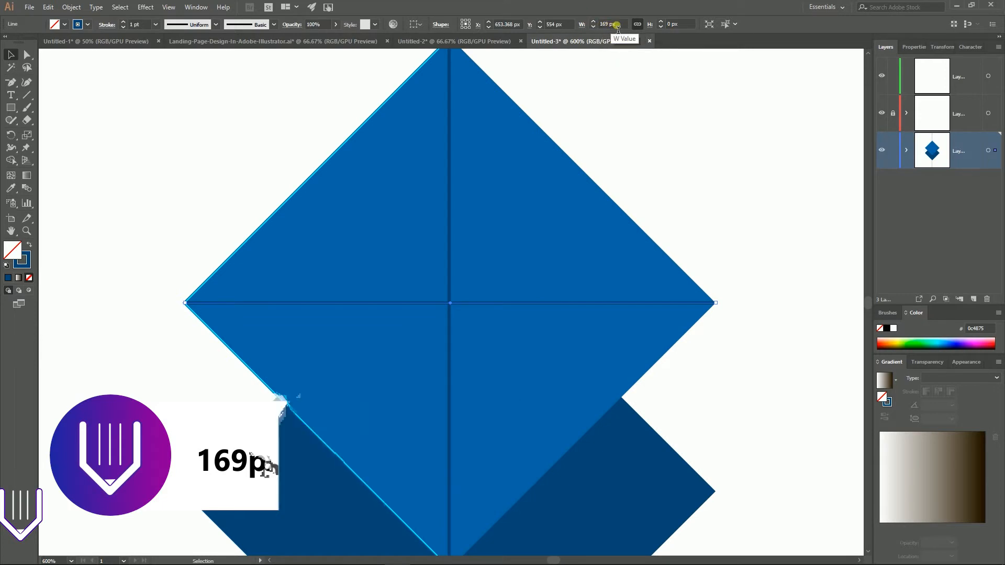
double_click(619, 26)
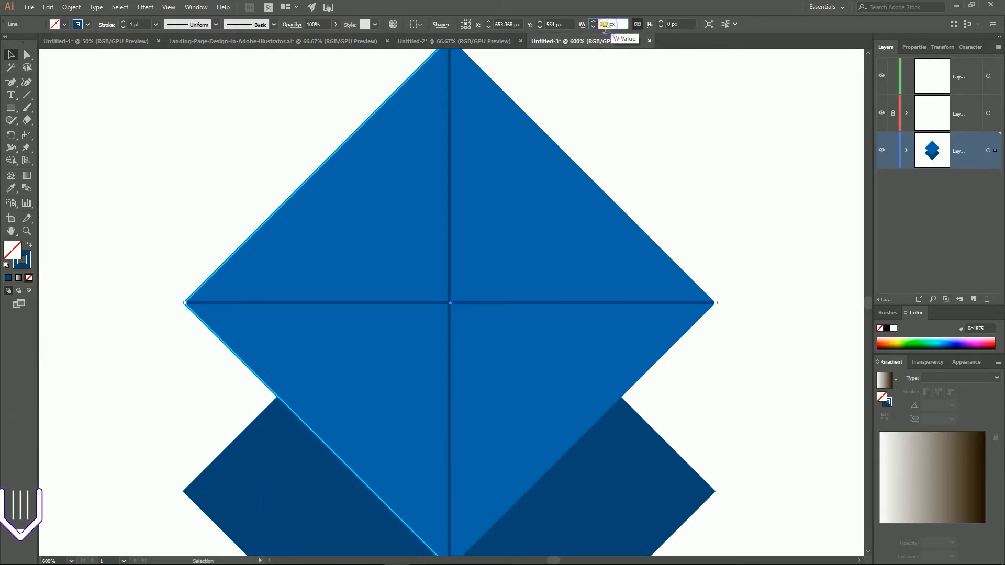
click(575, 302)
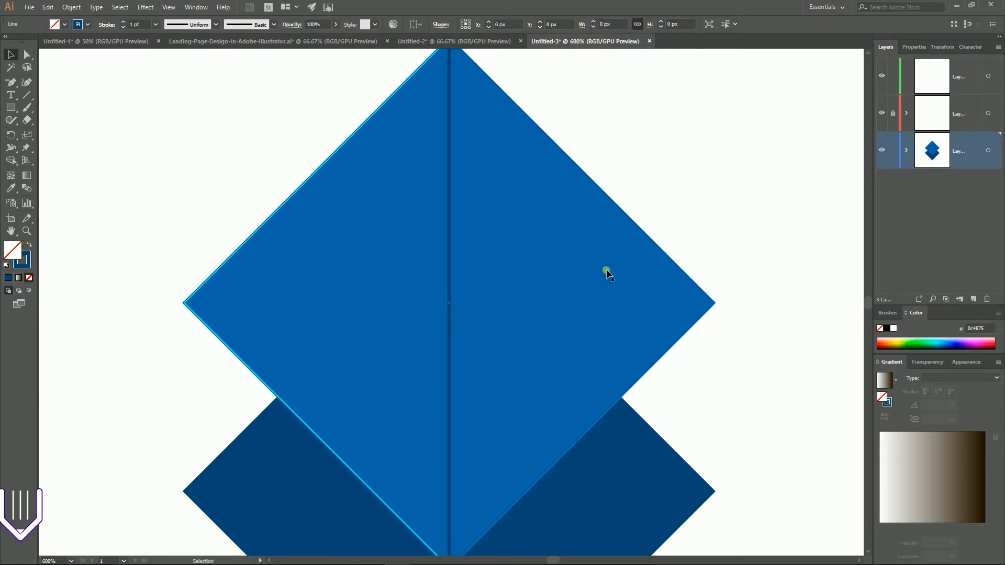
key(Delete)
Copy the vertical centre line horizontally by 169/2 px with no vertical offset, and repeat the copy once
click(448, 264)
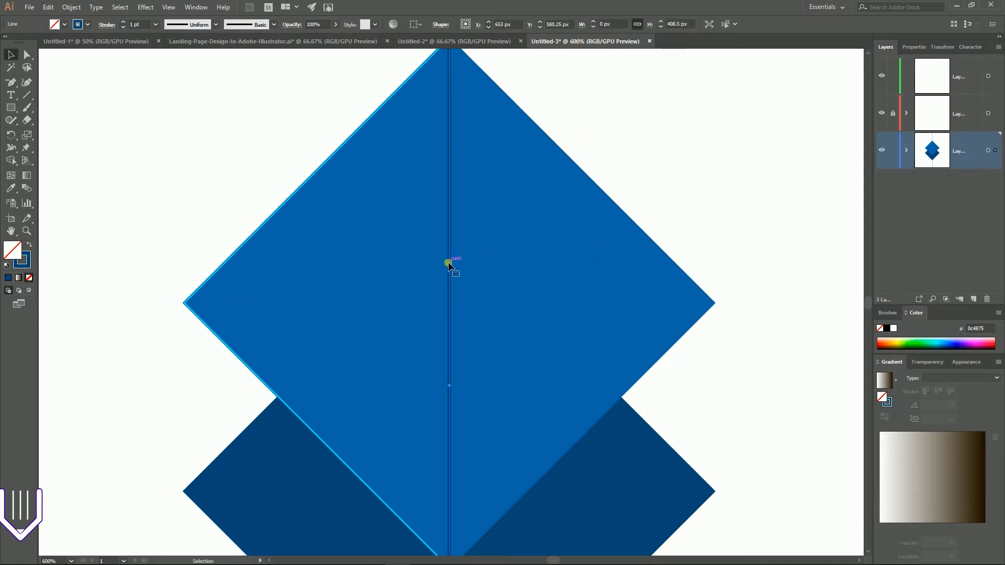
key(ctrl+minus)
key(ctrl+minus)
key(ctrl+minus)
key(ctrl+plus)
key(ctrl+plus)
key(ctrl+plus)
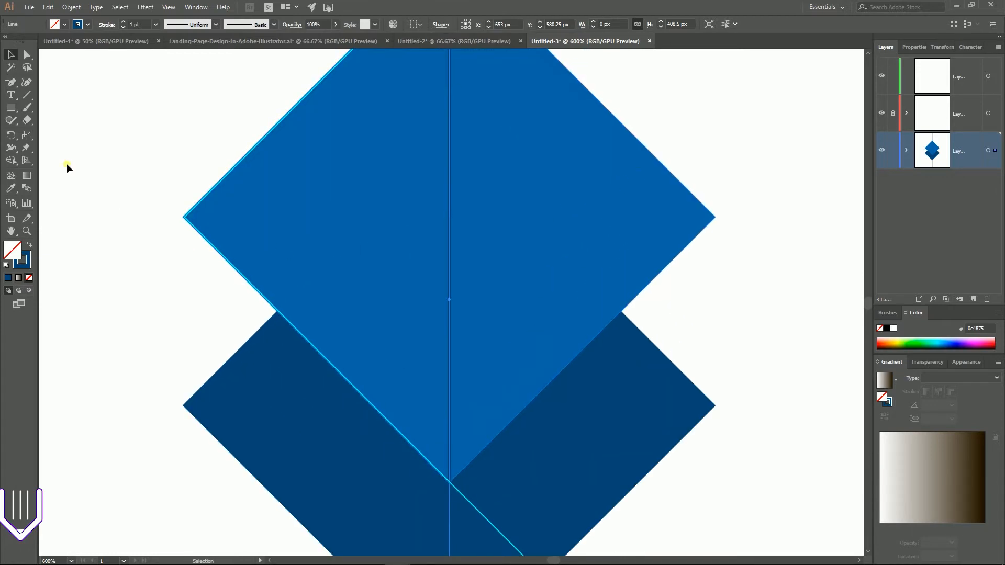
key(Return)
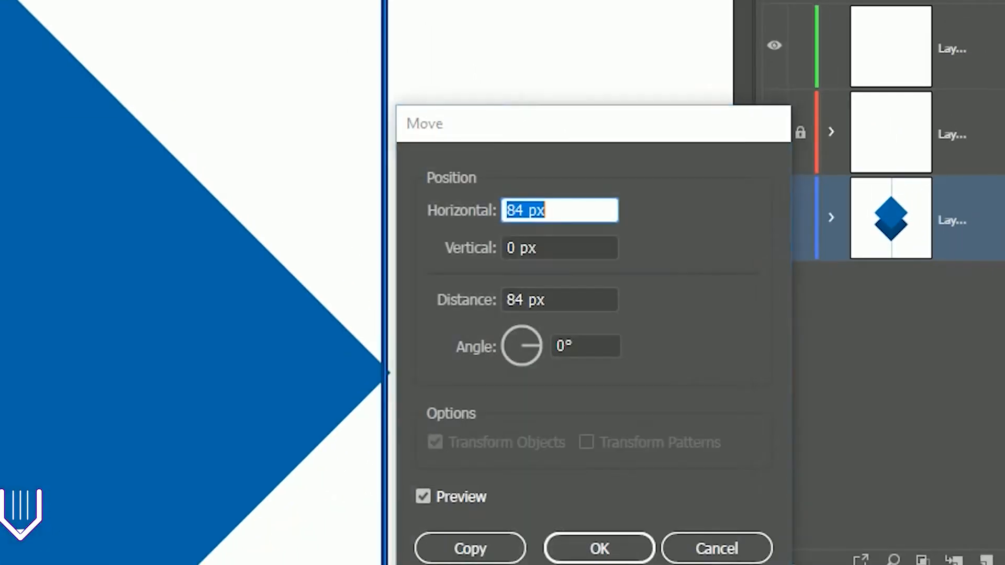
click(518, 210)
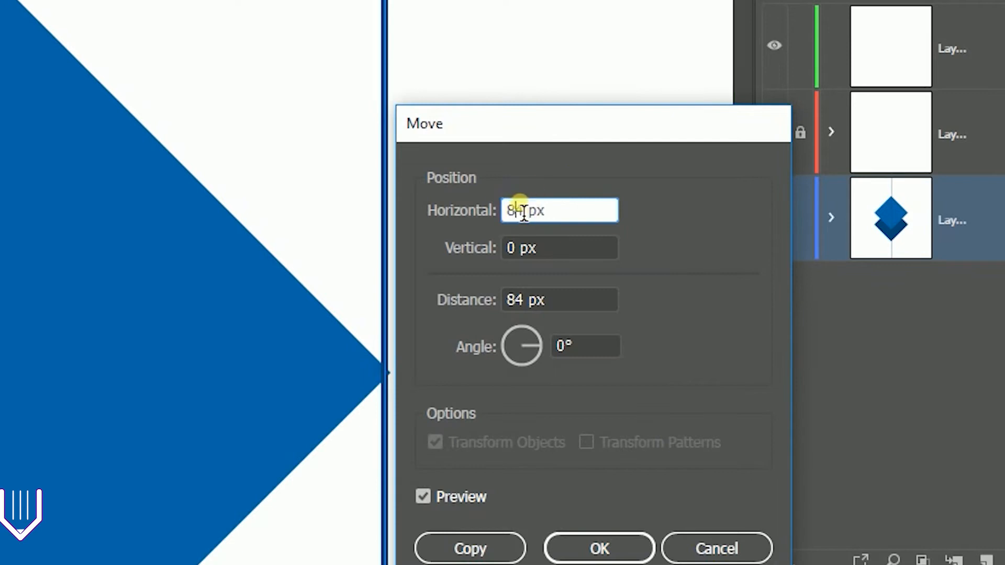
click(478, 212)
text(169)
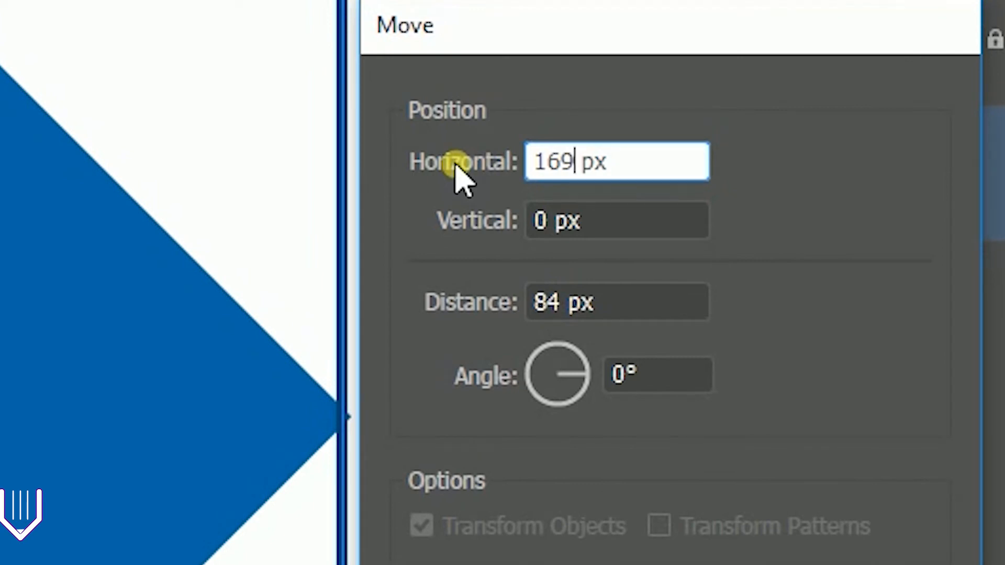
text(/)
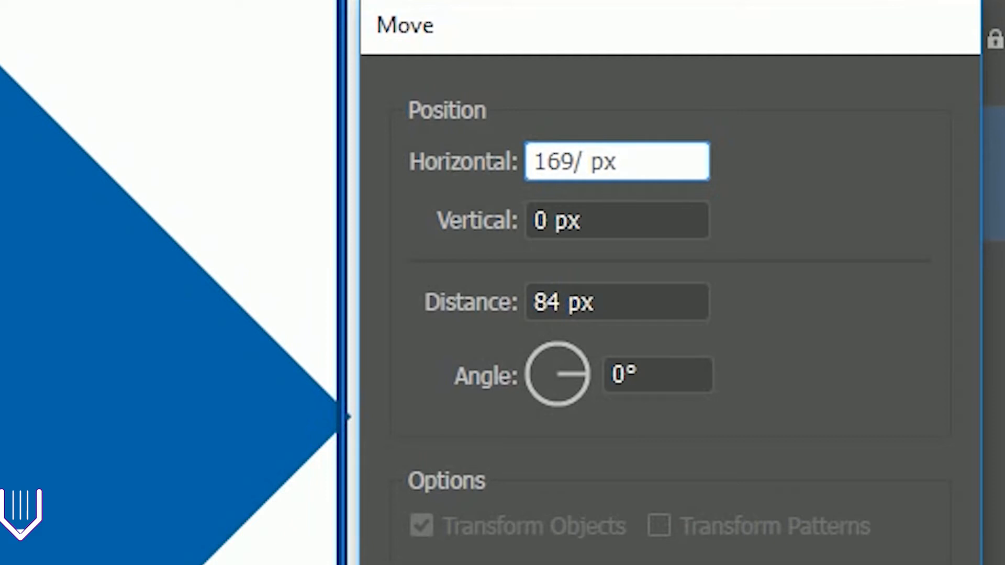
text(2)
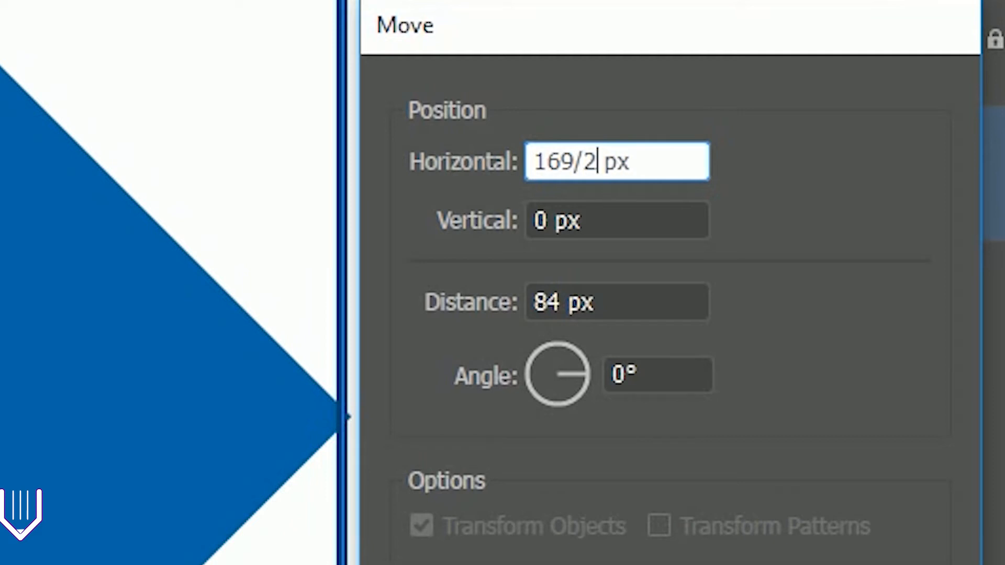
key(Tab)
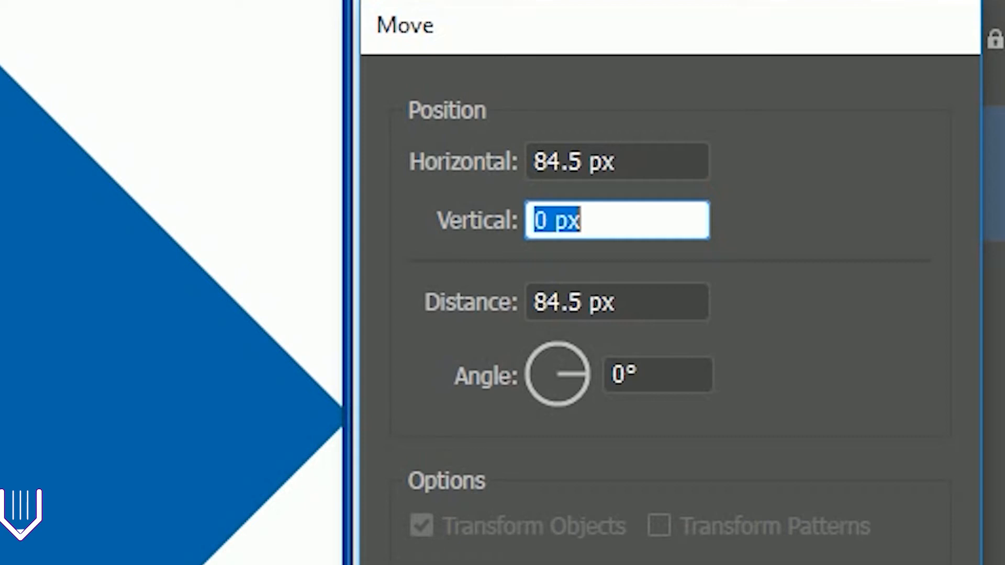
key(Return)
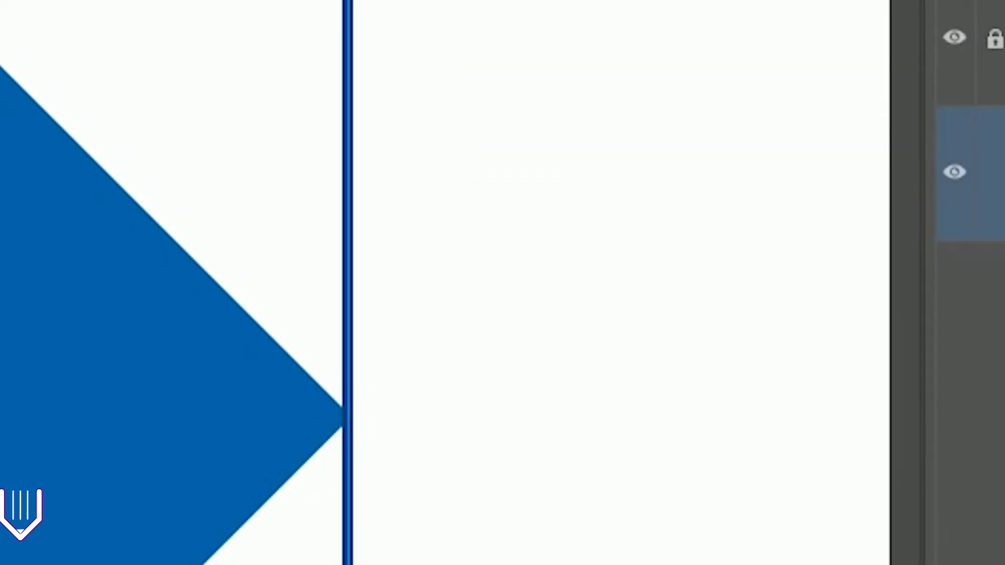
key(ctrl+shift+a)
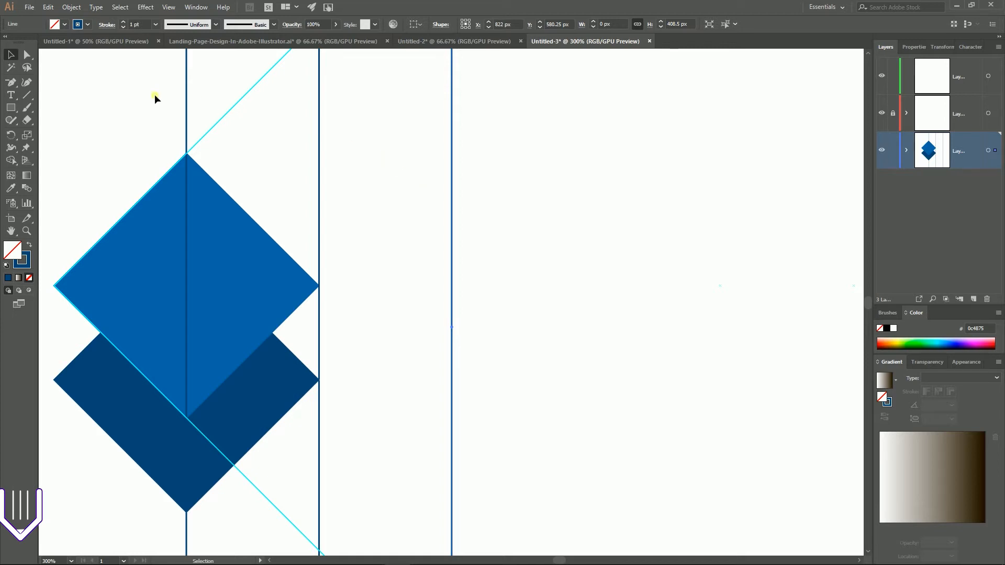
Arrange the three vertical lines so they run through the diamonds' left corners, centre and right corners
drag(137, 89, 449, 112)
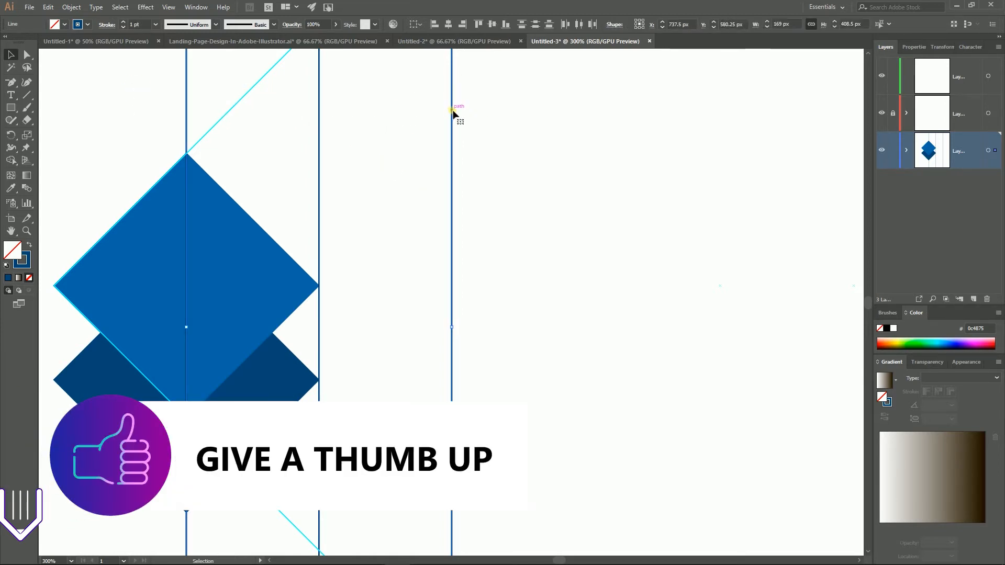
drag(450, 112, 321, 124)
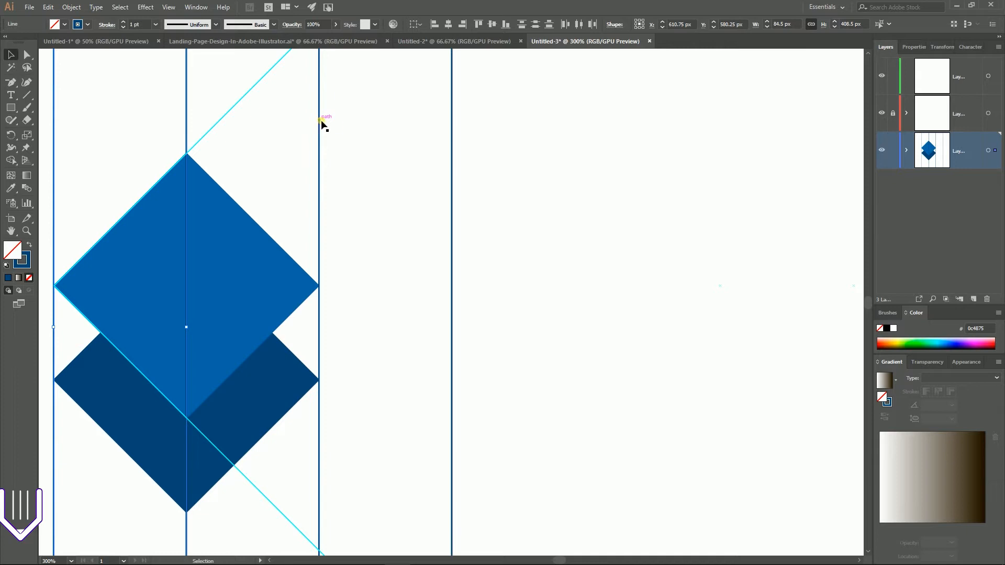
key(ctrl+z)
drag(452, 153, 324, 154)
click(397, 152)
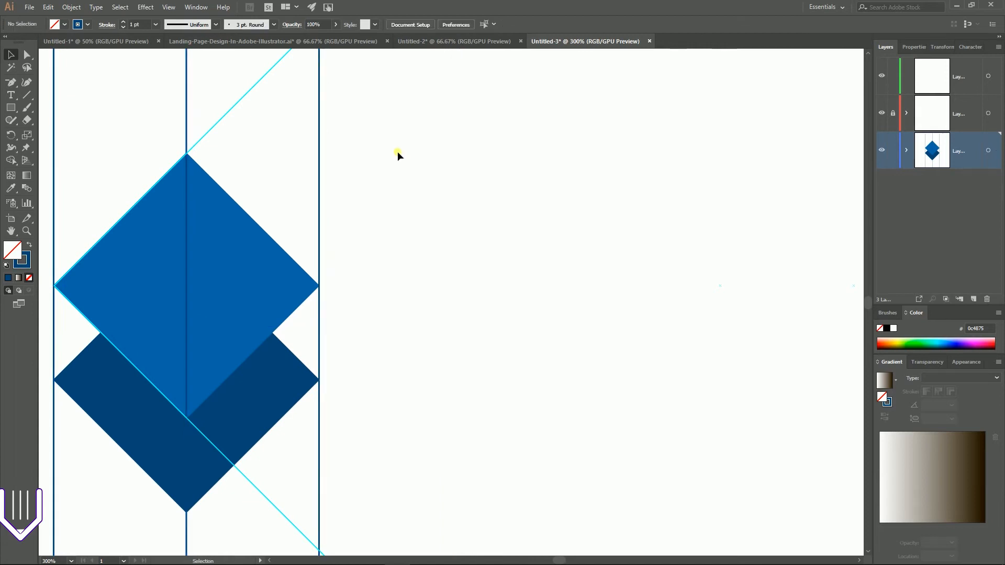
Merge the regions below the upper diamond into left and right side faces with Shape Builder, and unify the upper diamond
scroll(401, 216, up, 1)
drag(452, 275, 641, 211)
drag(159, 119, 591, 506)
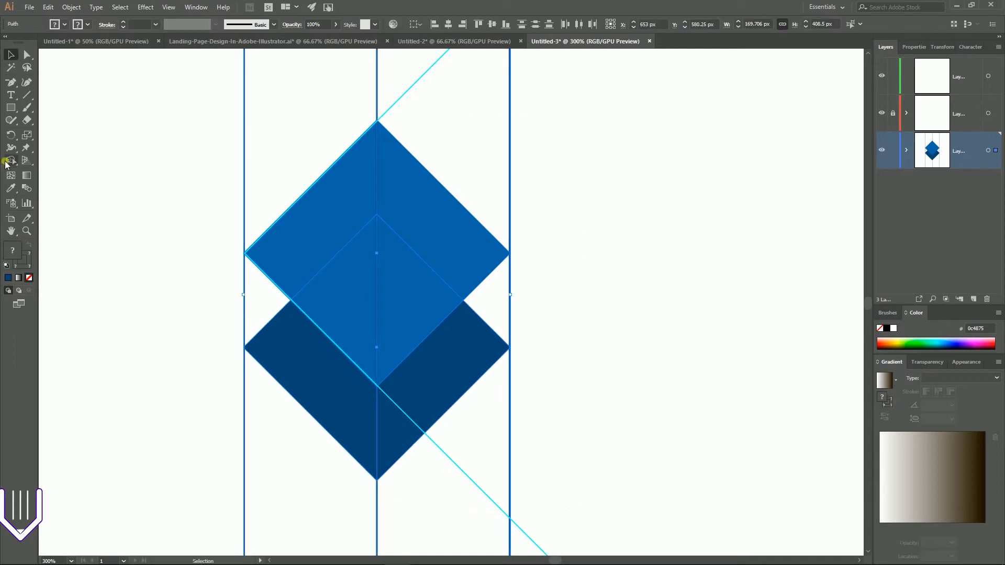
drag(10, 163, 42, 162)
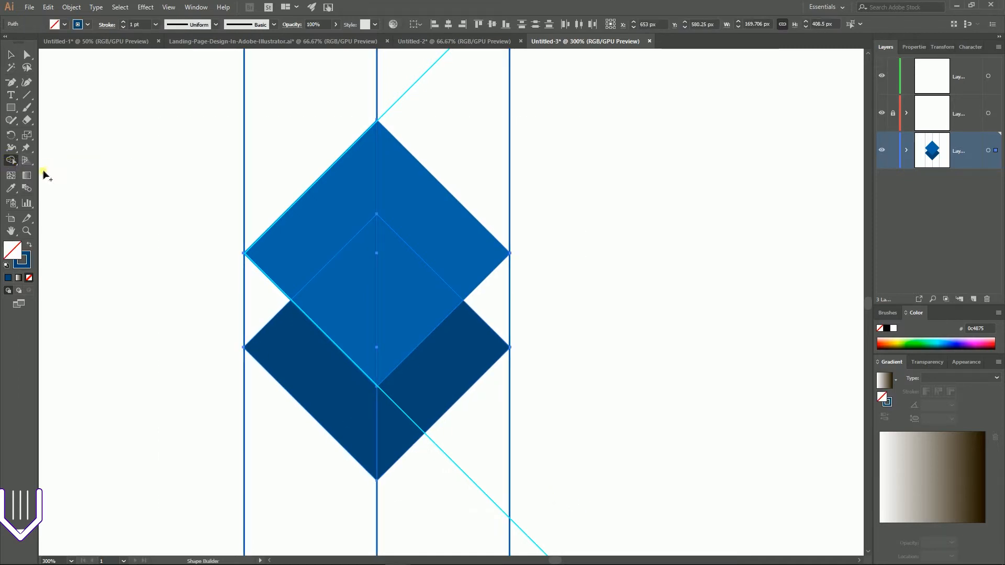
drag(265, 294, 324, 384)
drag(494, 314, 416, 418)
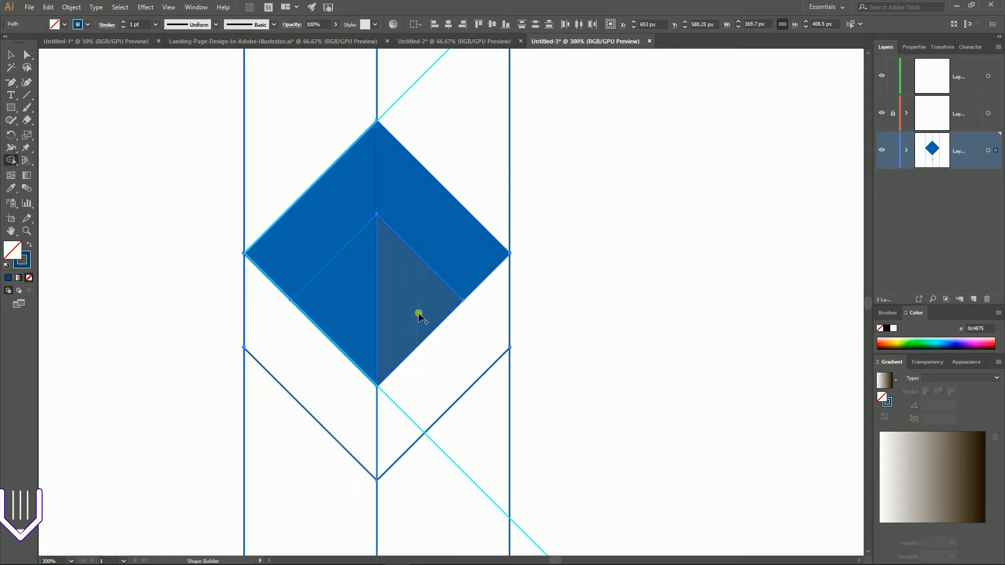
mouse_move(386, 284)
mouse_down()
mouse_move(330, 211)
mouse_move(430, 216)
mouse_up()
Delete the leftover vertical line pieces above and below the cube outline
click(11, 55)
click(126, 144)
drag(170, 79, 560, 103)
key(Delete)
scroll(598, 171, down, 3)
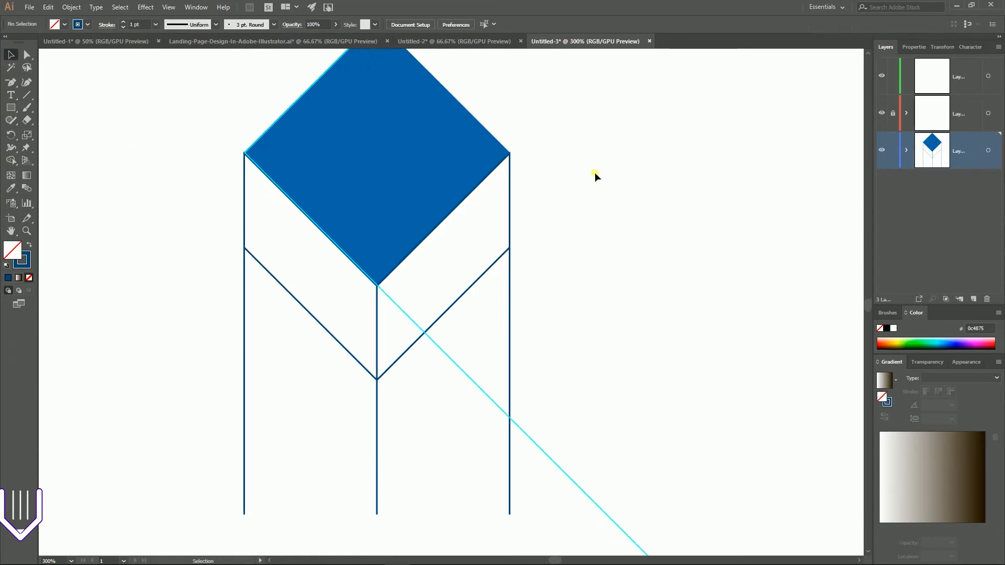
drag(205, 389, 594, 431)
key(Delete)
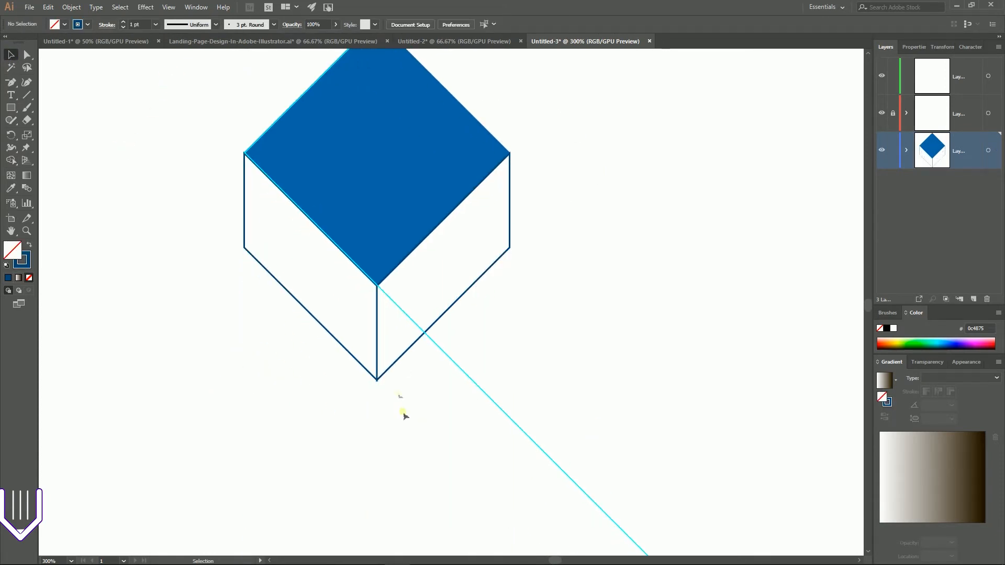
click(378, 382)
click(431, 372)
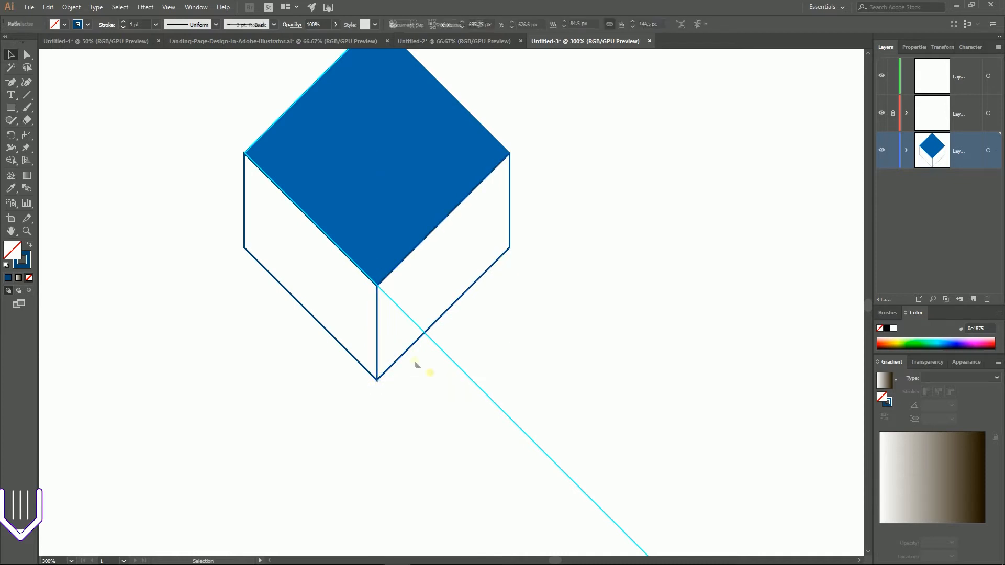
Apply the top face's blue fill and missing stroke to all the cube faces with the Eyedropper
drag(161, 130, 509, 251)
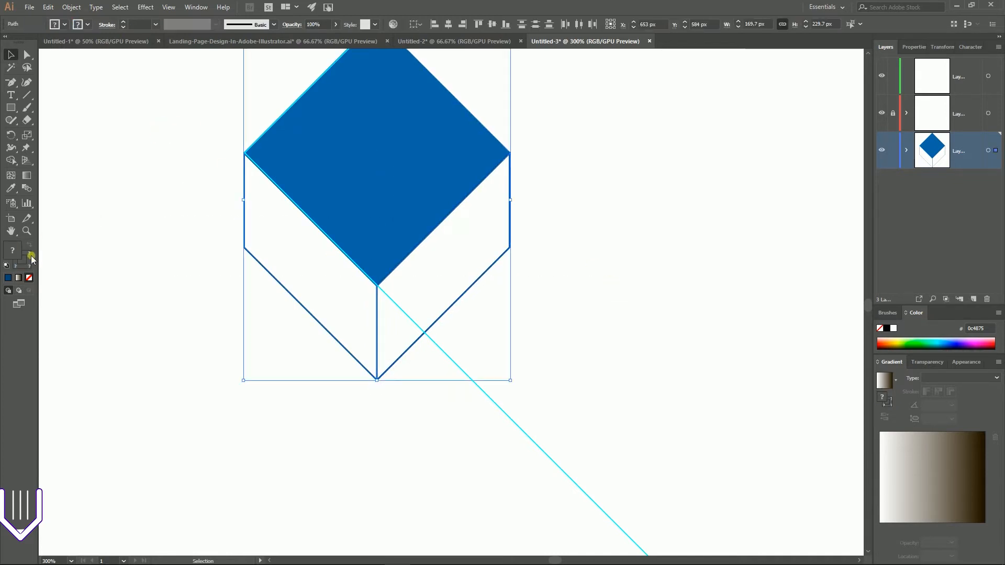
click(11, 188)
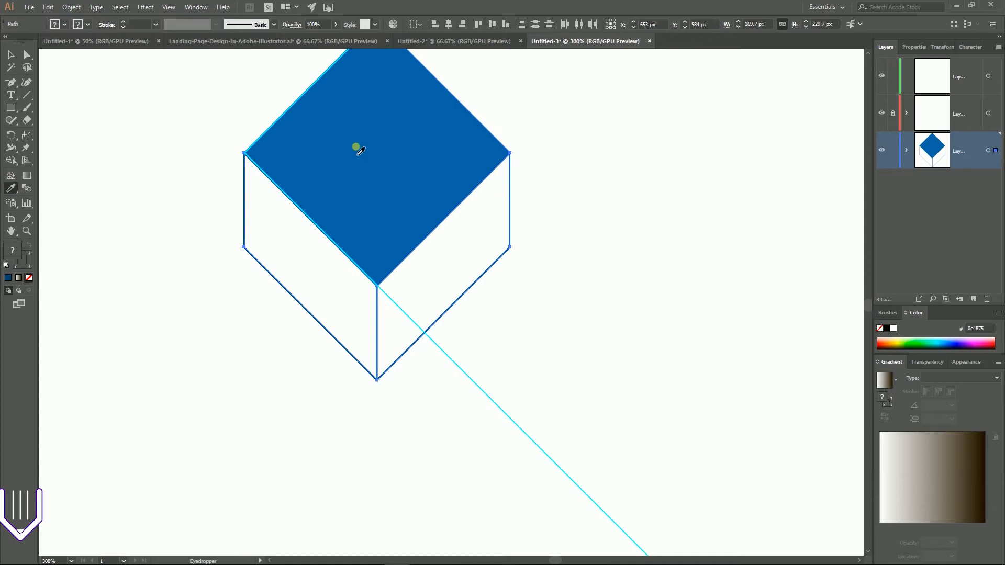
click(355, 148)
key(v)
click(139, 173)
Recolor the cube's top face with a teal green fill, about #1fa389
click(449, 146)
double_click(12, 250)
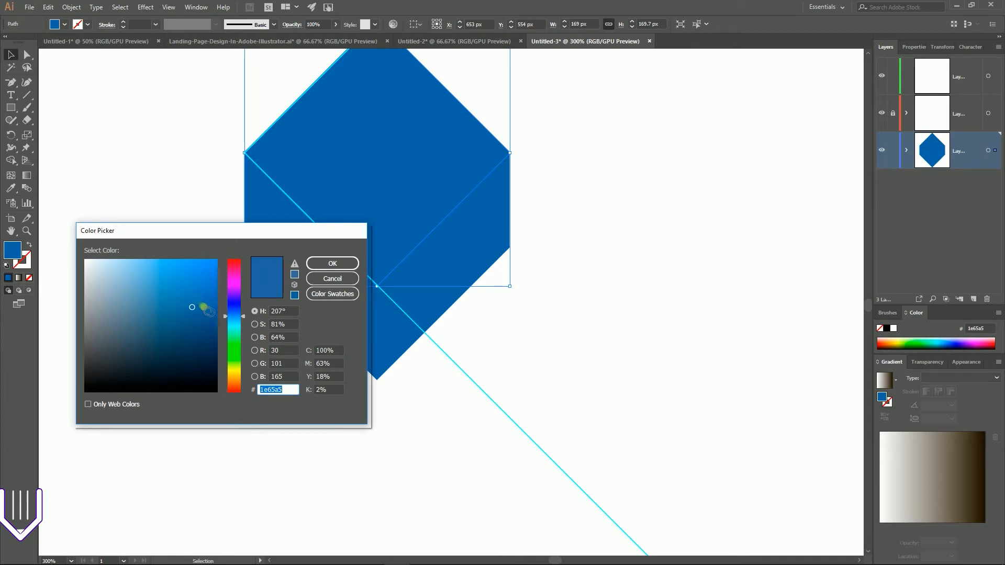
mouse_move(236, 316)
mouse_down()
mouse_move(244, 344)
mouse_move(242, 334)
mouse_up()
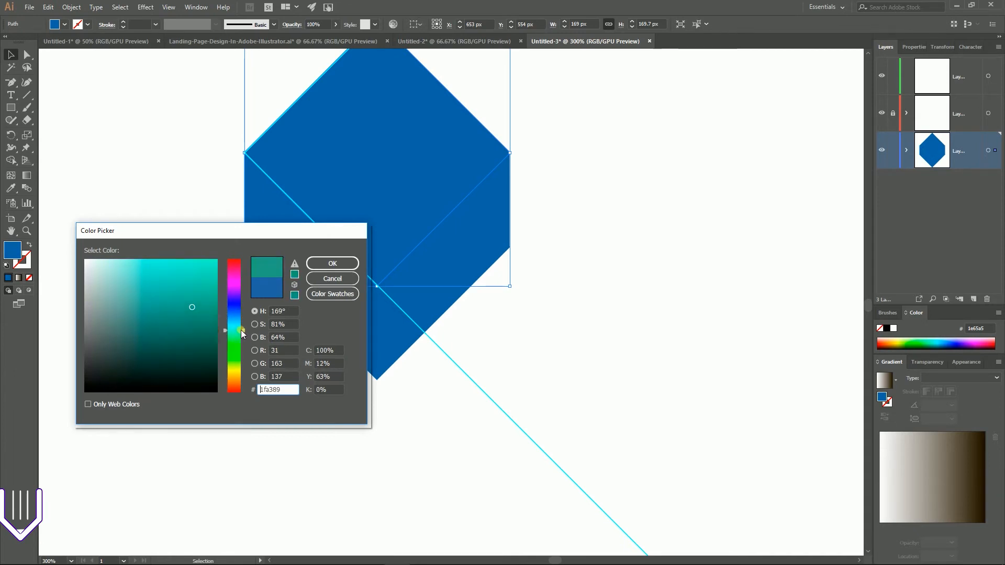
click(333, 263)
Recolor the cube's left side face with the dark grey fill #4f4f4f
click(278, 272)
double_click(12, 251)
drag(152, 303, 79, 355)
click(331, 263)
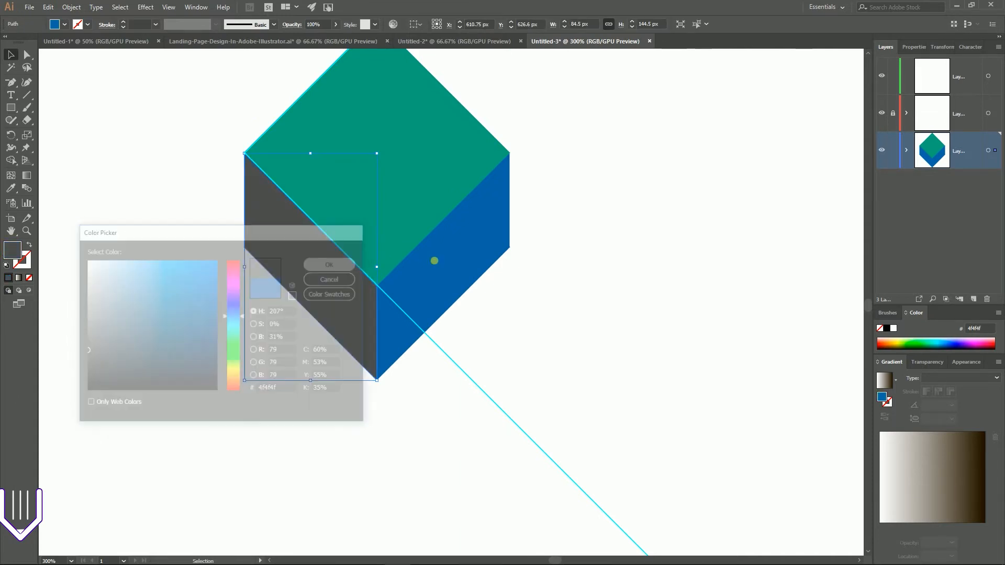
Recolor the cube's right side face with a bright orange fill, #e85318
click(433, 256)
double_click(5, 252)
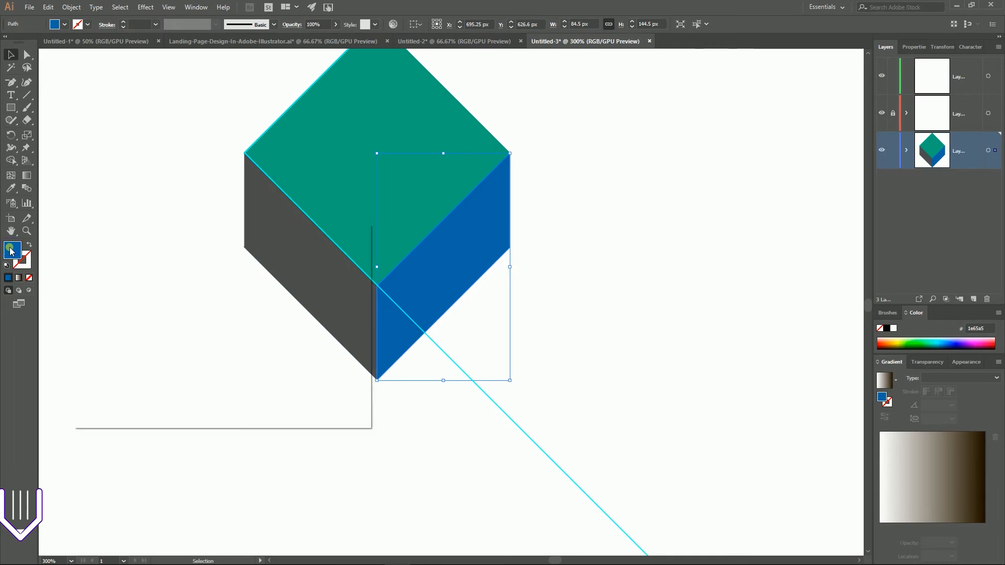
drag(234, 314, 232, 387)
drag(195, 304, 204, 271)
click(333, 264)
click(546, 260)
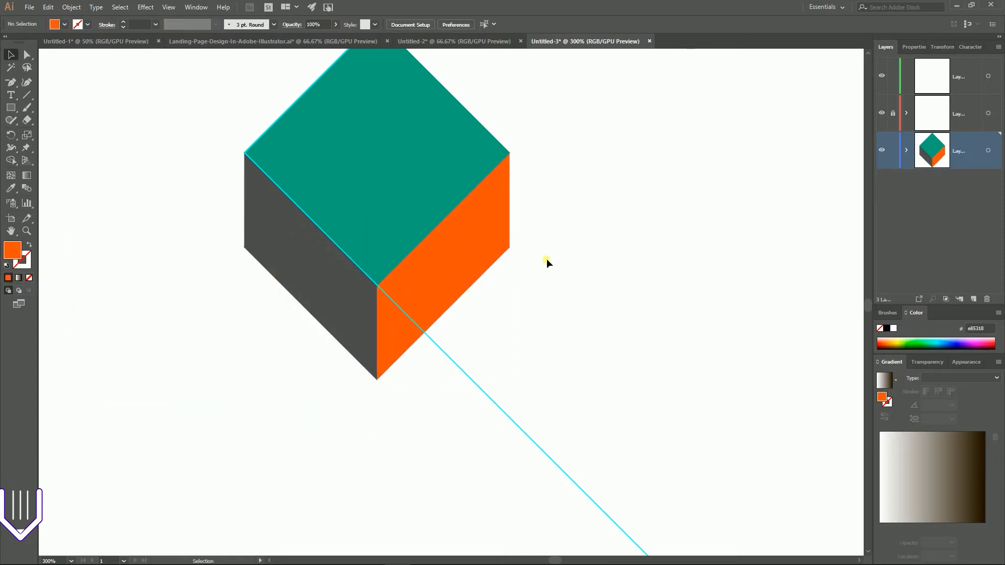
Group the three faces of the finished cube
key(ctrl+0)
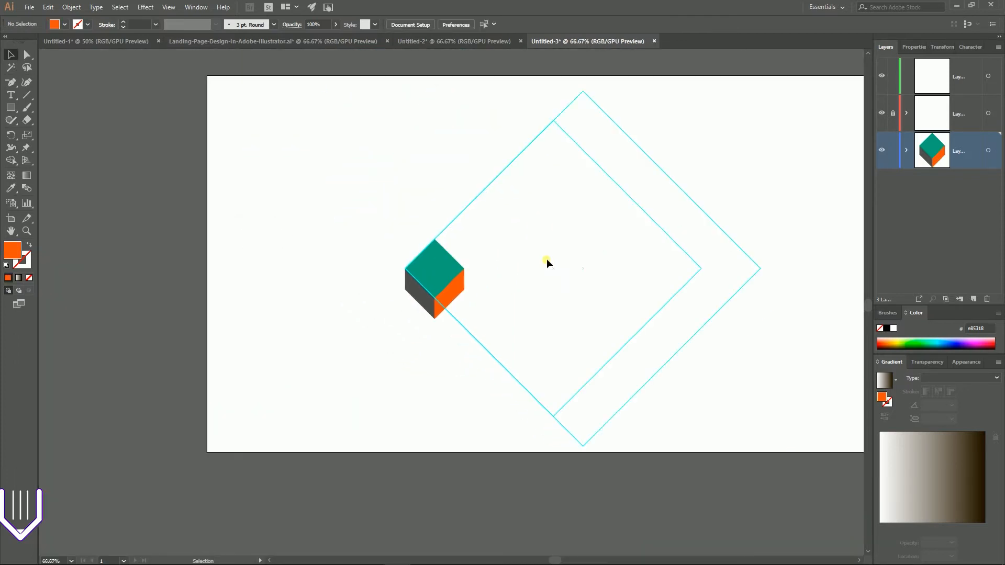
drag(319, 203, 539, 332)
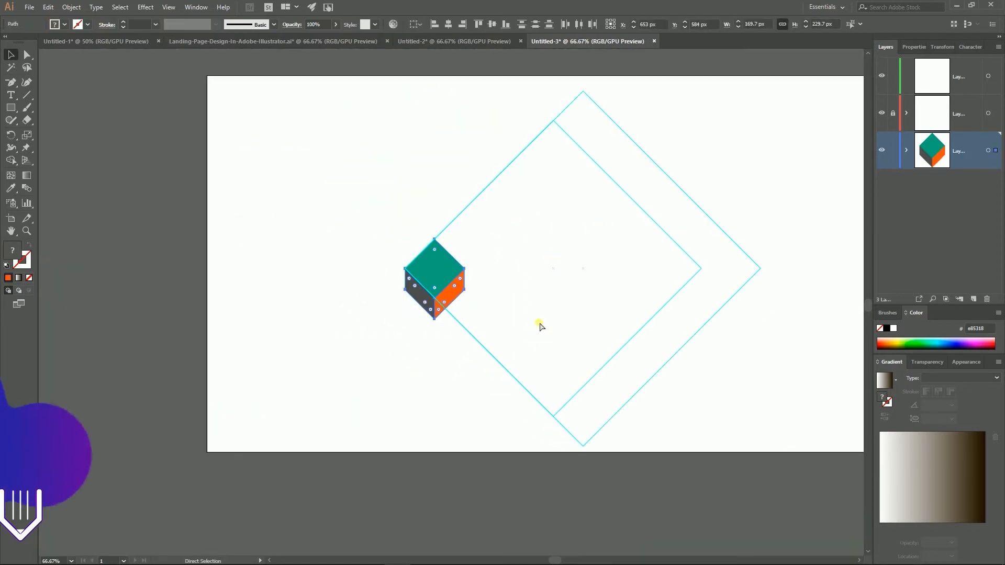
key(ctrl+g)
Place copies of the cube at the inner diamond guide's top corner and at the lower corner where the guides meet
drag(585, 269, 442, 220)
drag(269, 232, 407, 135)
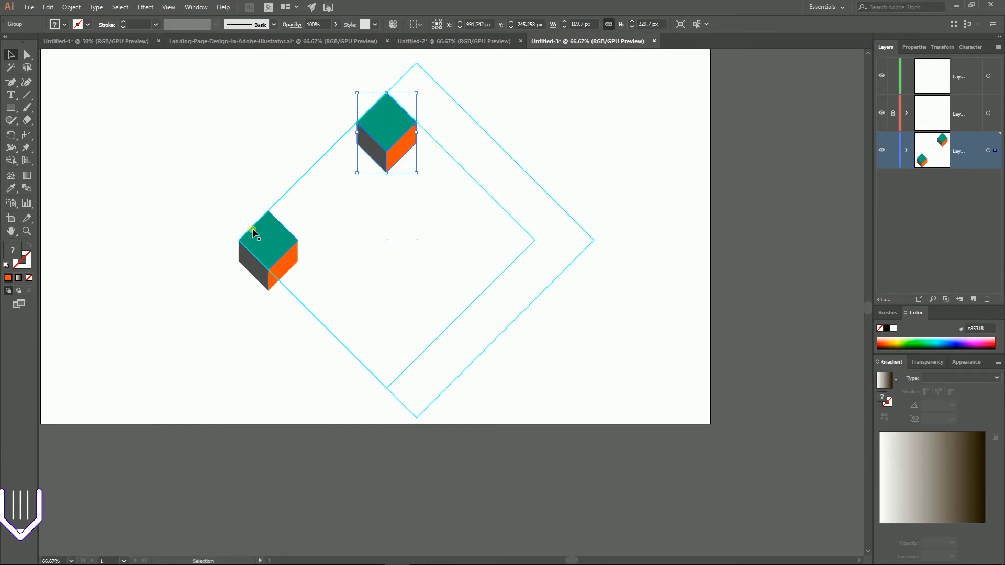
click(226, 326)
drag(249, 255, 397, 400)
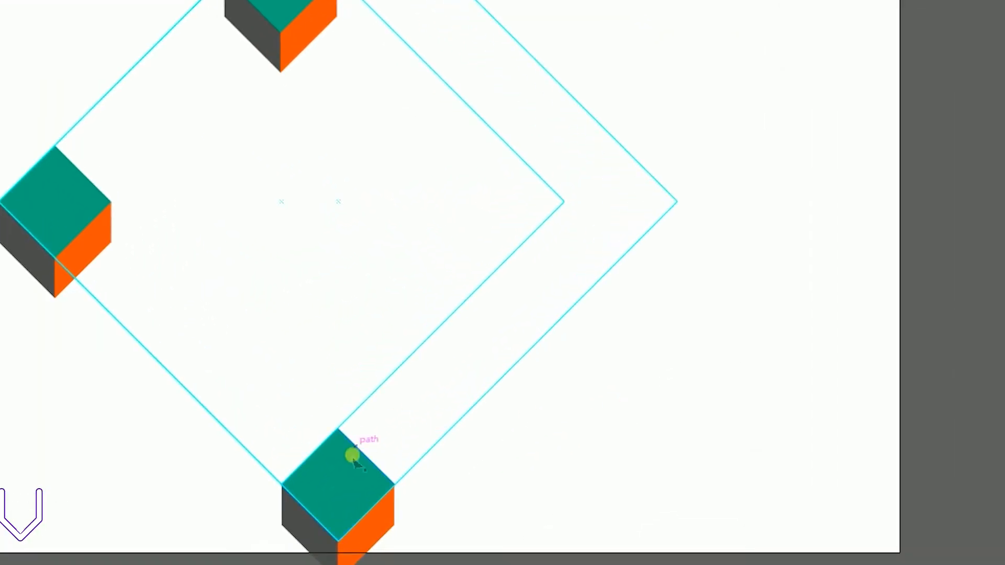
Copy the lower cube up along the guide to the inner diamond's right corner
drag(340, 462, 586, 257)
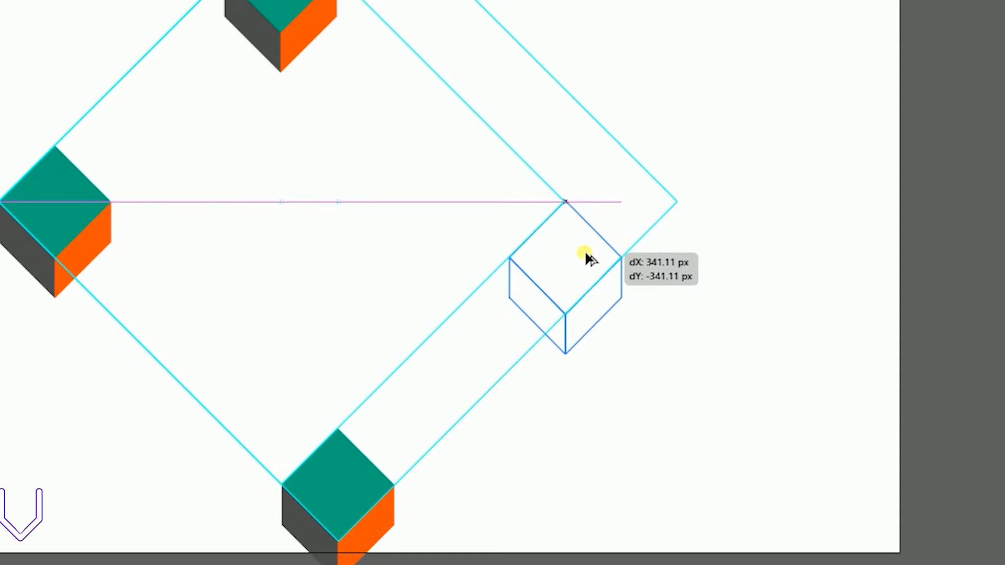
drag(587, 257, 587, 256)
click(825, 261)
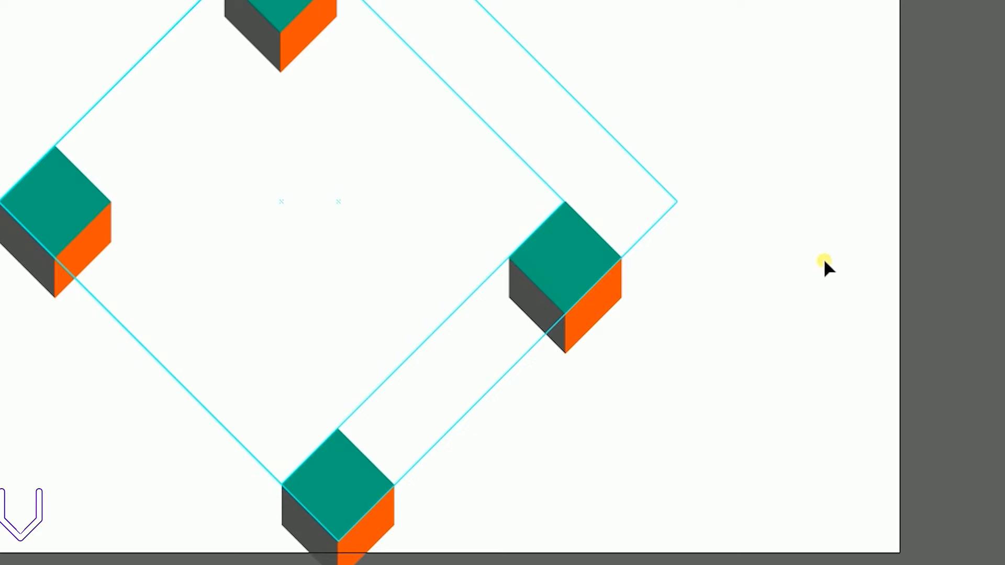
Try to blend the left cube with the top cube
click(73, 181)
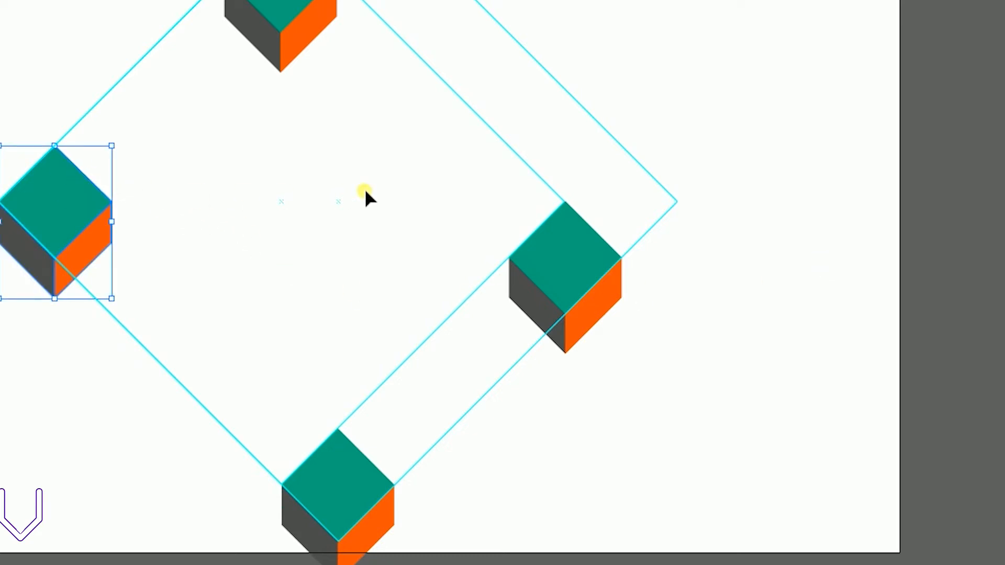
shift+click(272, 20)
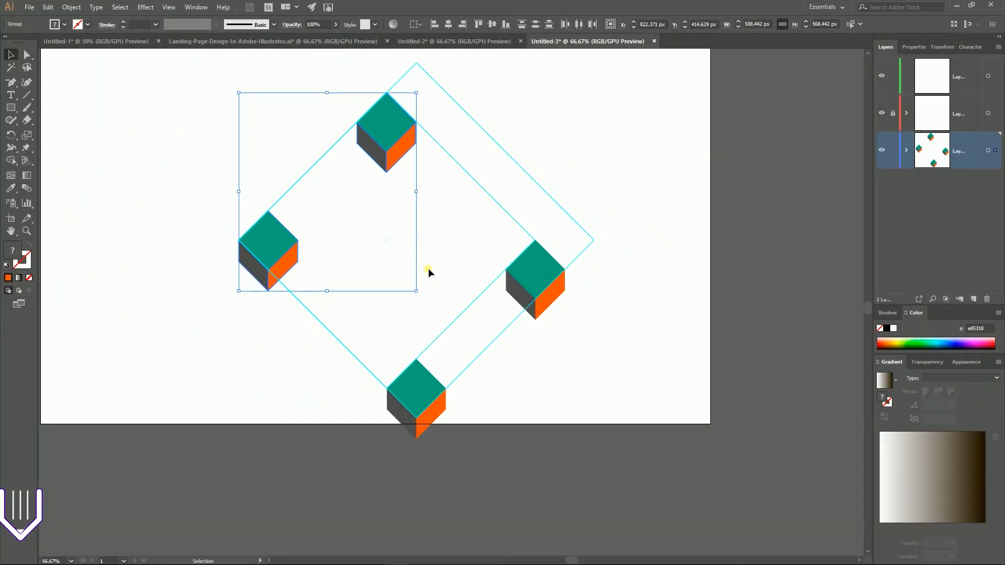
key(a)
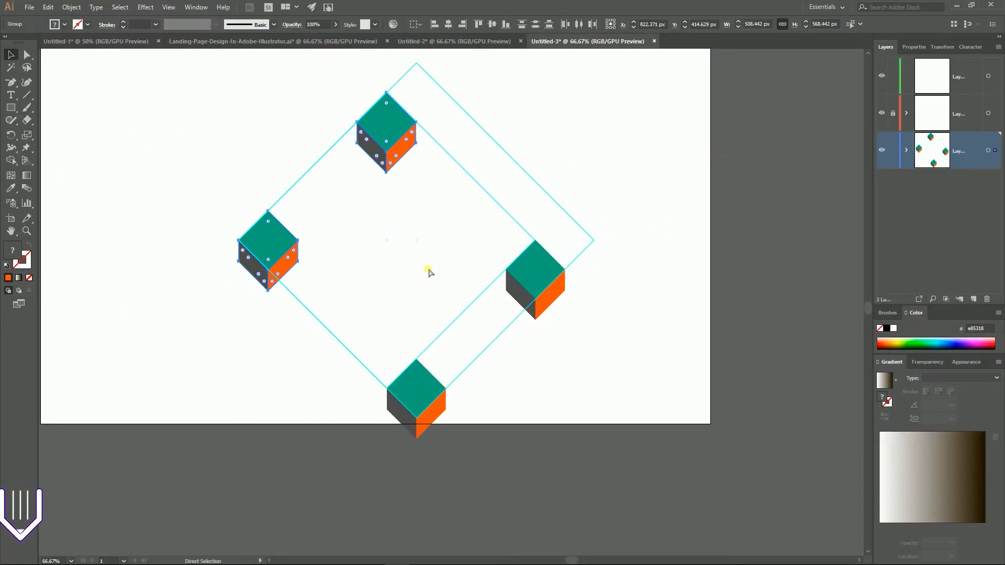
key(ctrl+alt+b)
key(v)
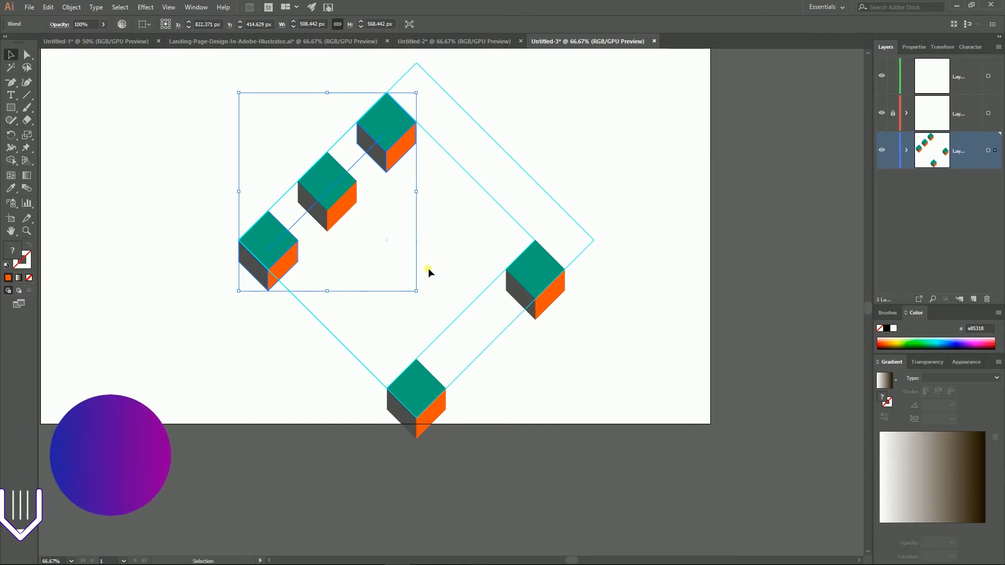
Try to set the blend spacing to 3 specified steps with the preview on
click(73, 7)
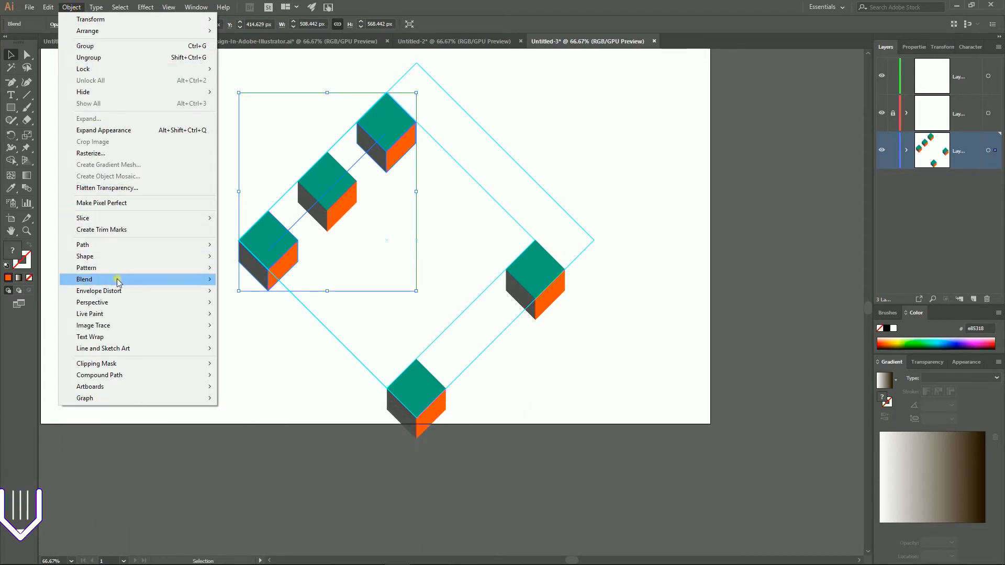
mouse_move(137, 279)
click(262, 307)
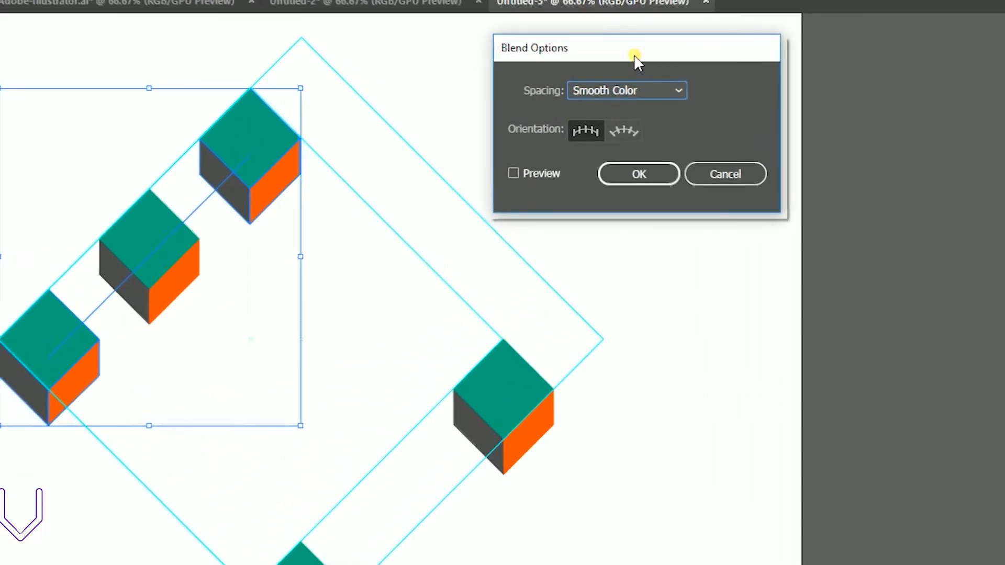
click(629, 89)
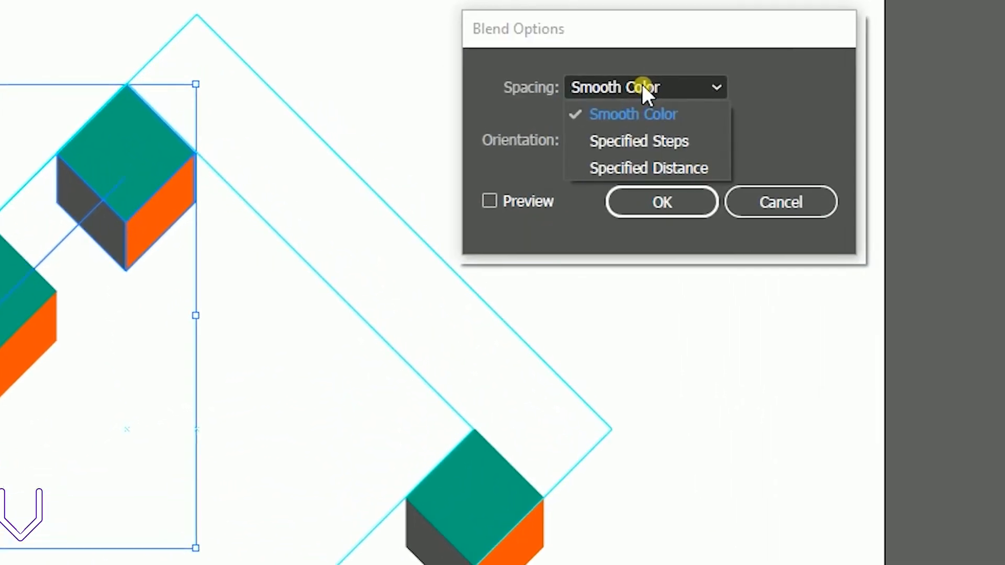
click(634, 150)
double_click(754, 87)
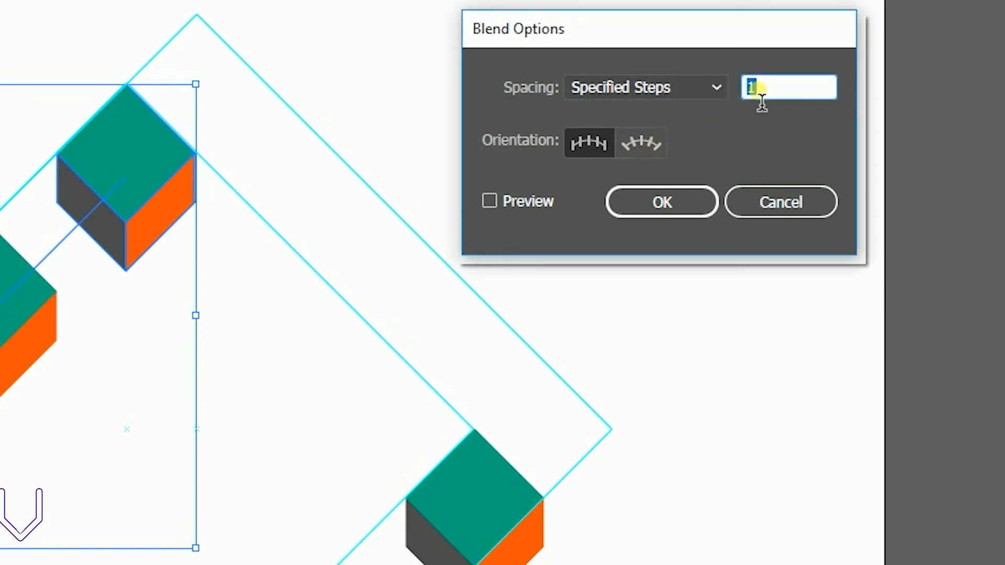
click(487, 201)
click(674, 203)
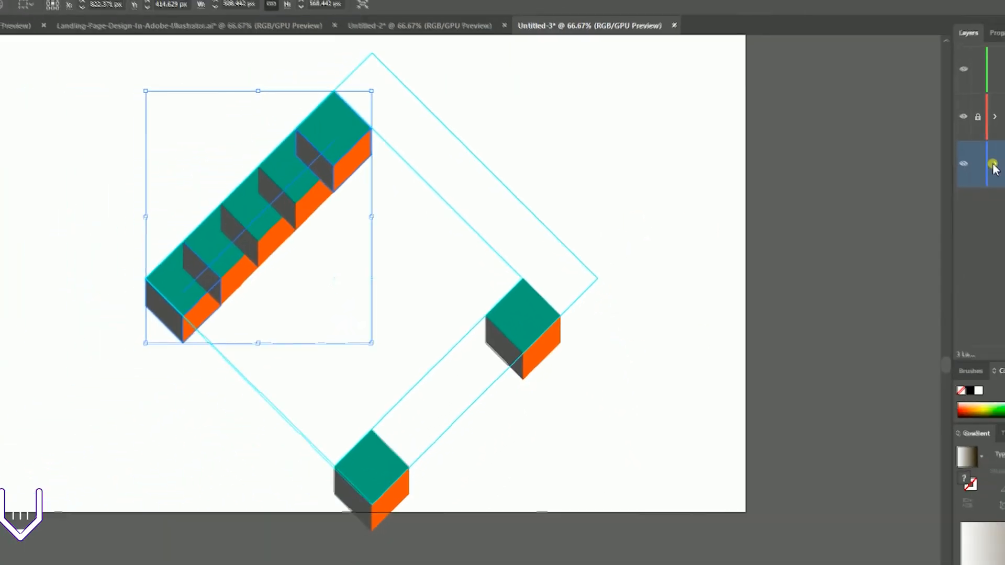
Expand the cube layer's contents and undo the blend between the left and top cubes
click(994, 165)
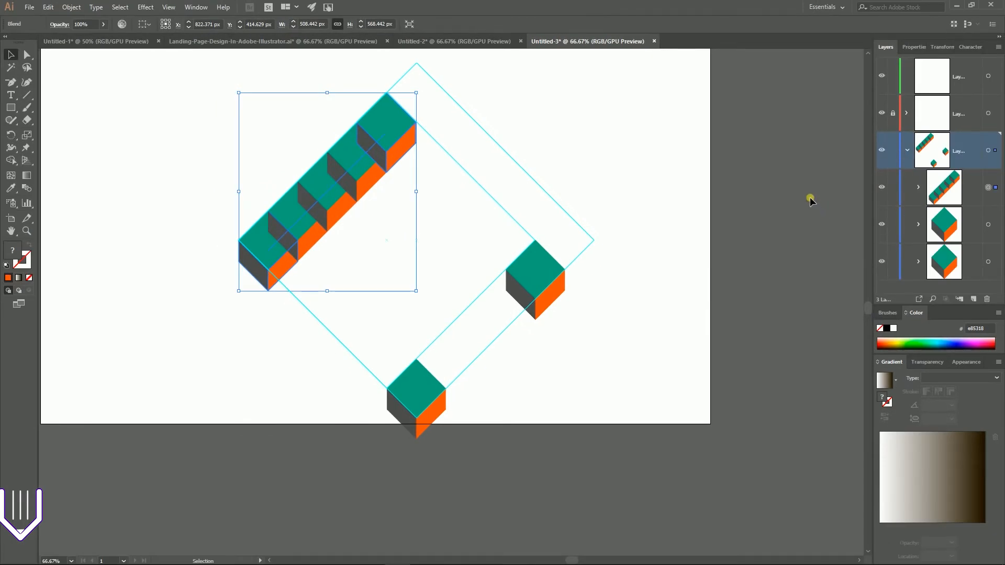
key(ctrl+z)
key(ctrl+z)
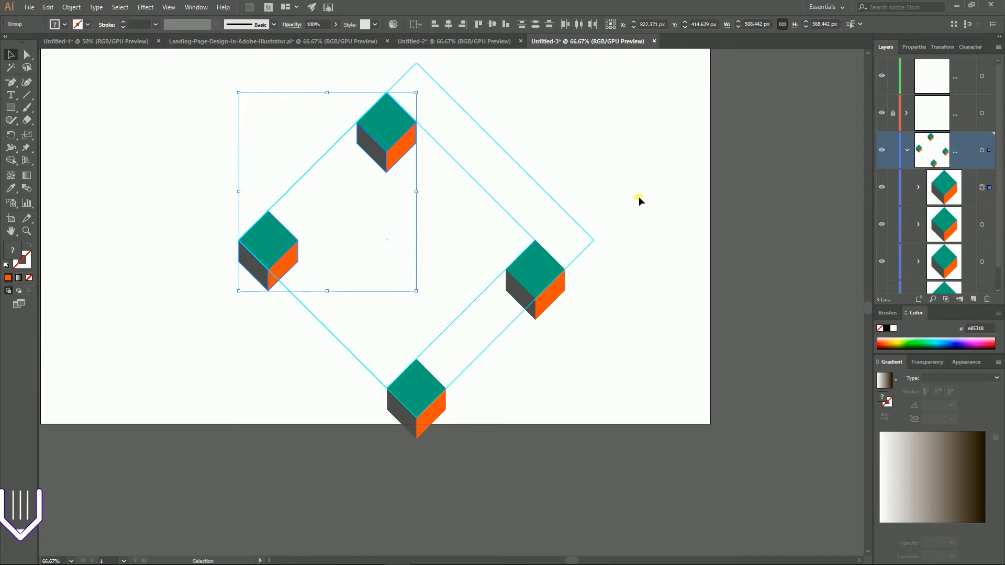
Duplicate the left and bottom cubes in place
click(531, 178)
click(279, 241)
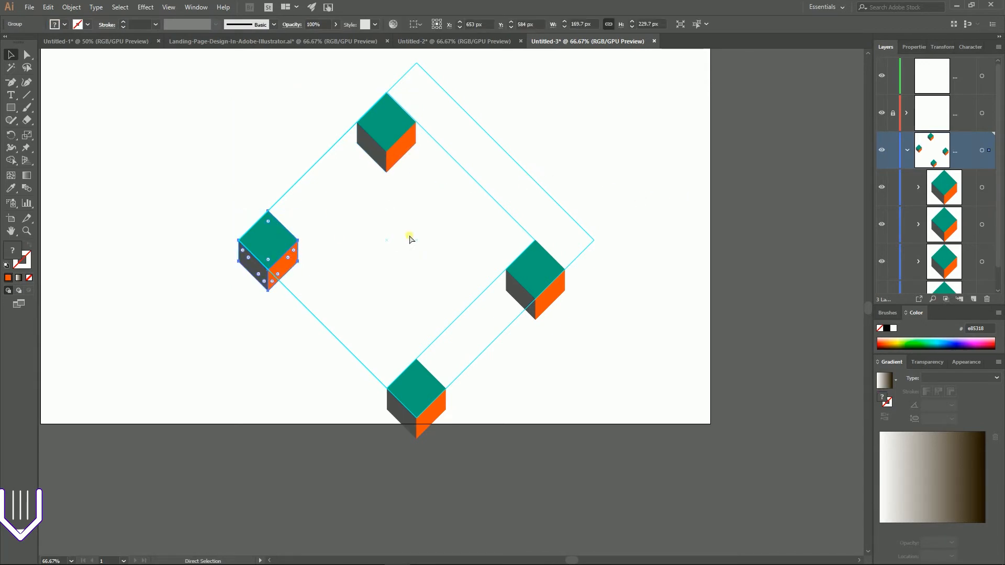
key(v)
shift+click(411, 384)
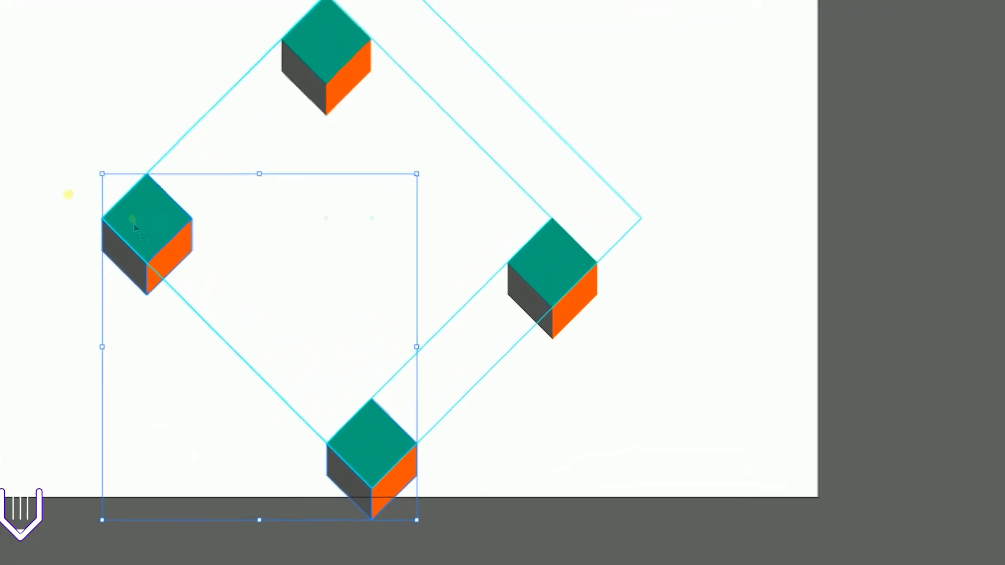
click(380, 461)
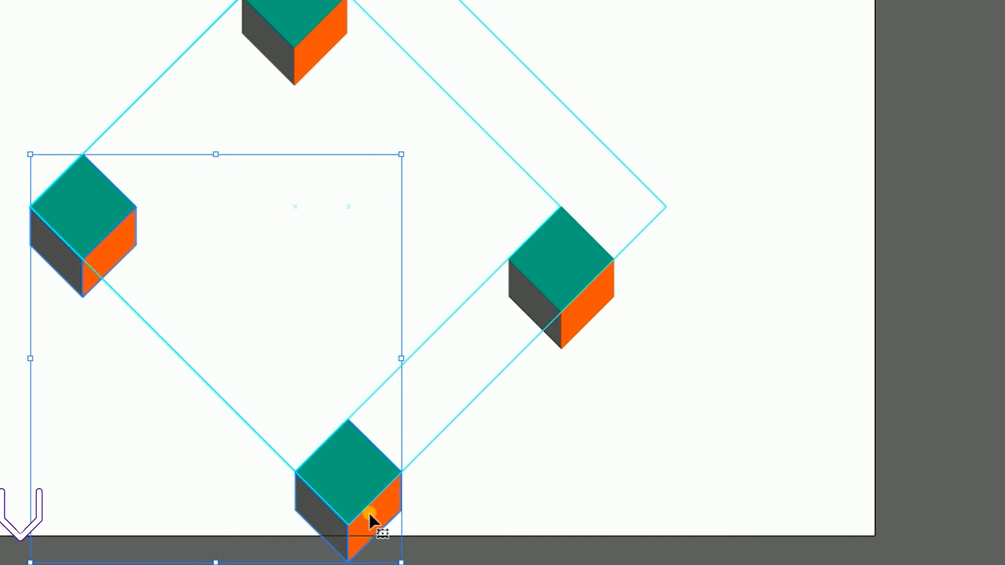
key(a)
key(v)
scroll(802, 164, down, 3)
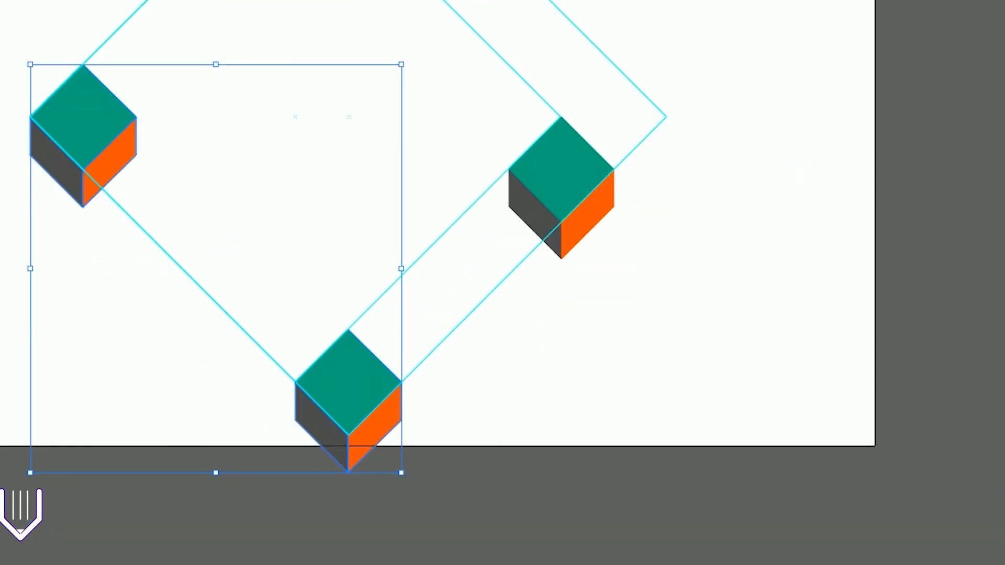
scroll(295, 150, up, 2)
click(391, 73)
Make a blend between the left cube and the top cube
click(93, 178)
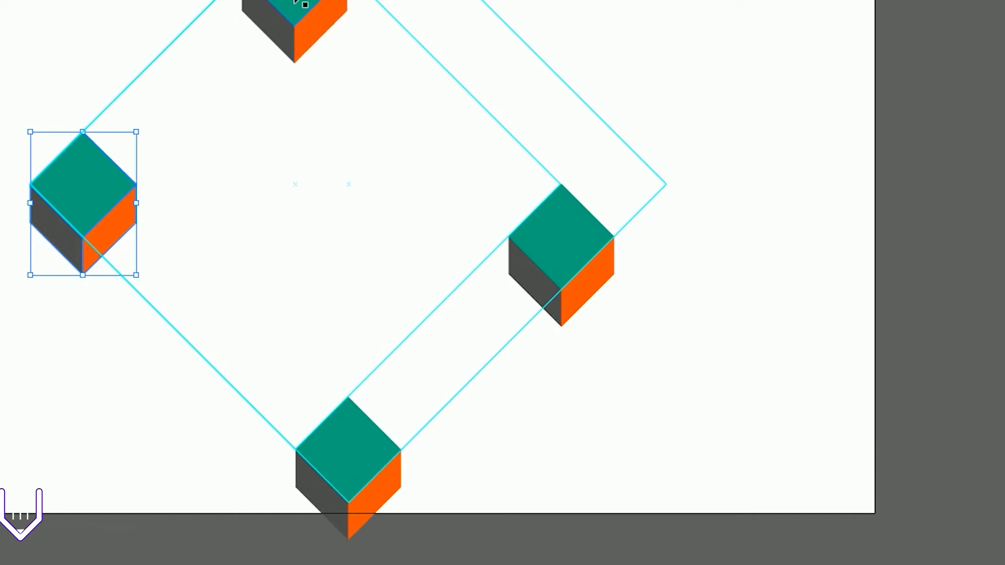
shift+click(303, 2)
key(a)
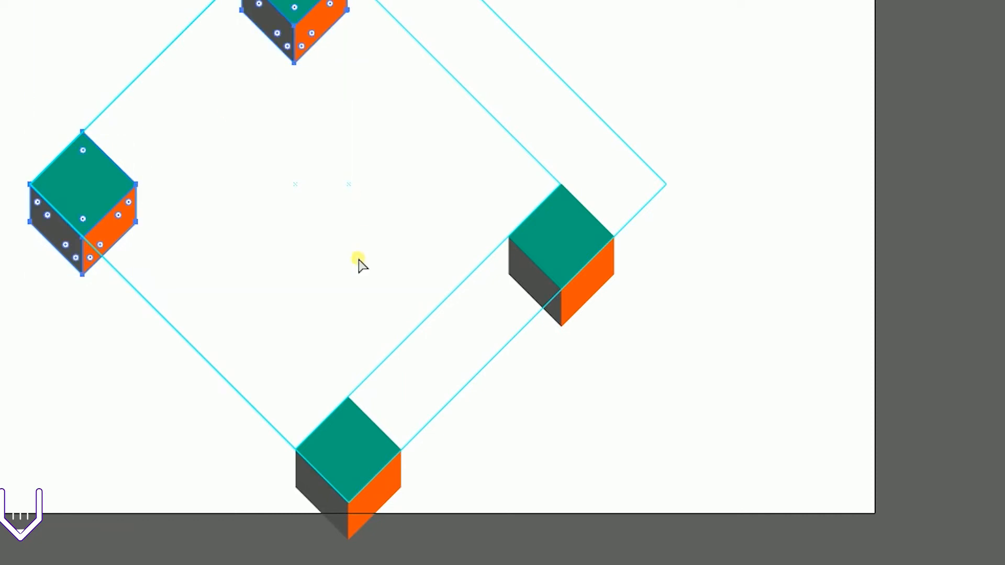
key(ctrl+alt+b)
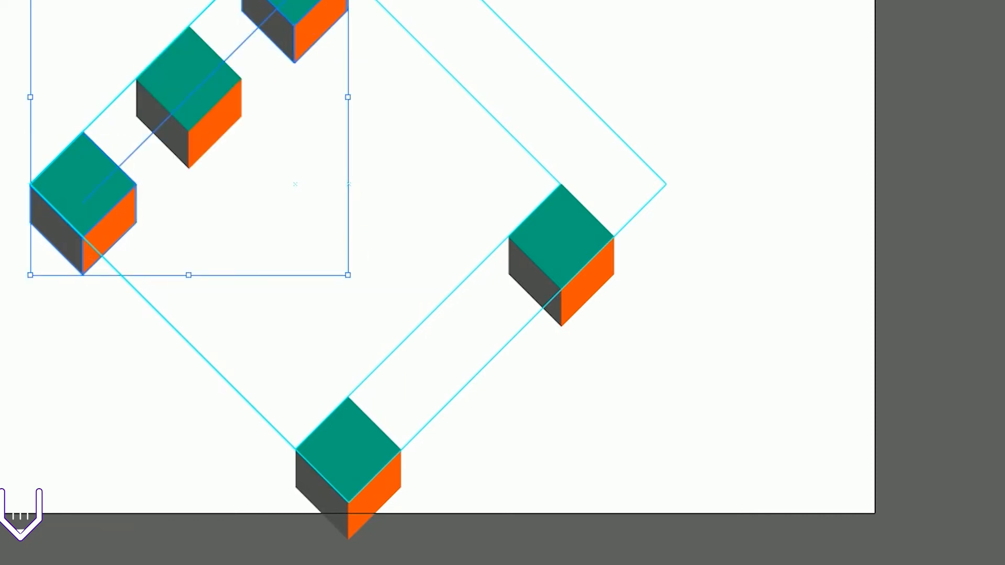
Set the spacing of the left-to-top blend to 3 specified steps, with the preview on
click(72, 7)
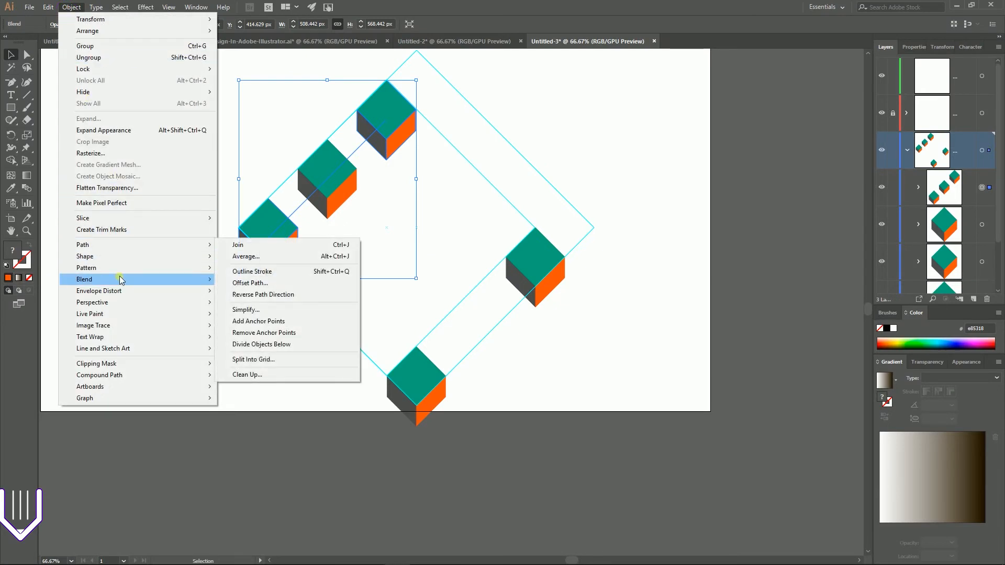
mouse_move(121, 280)
click(281, 310)
click(600, 94)
click(606, 117)
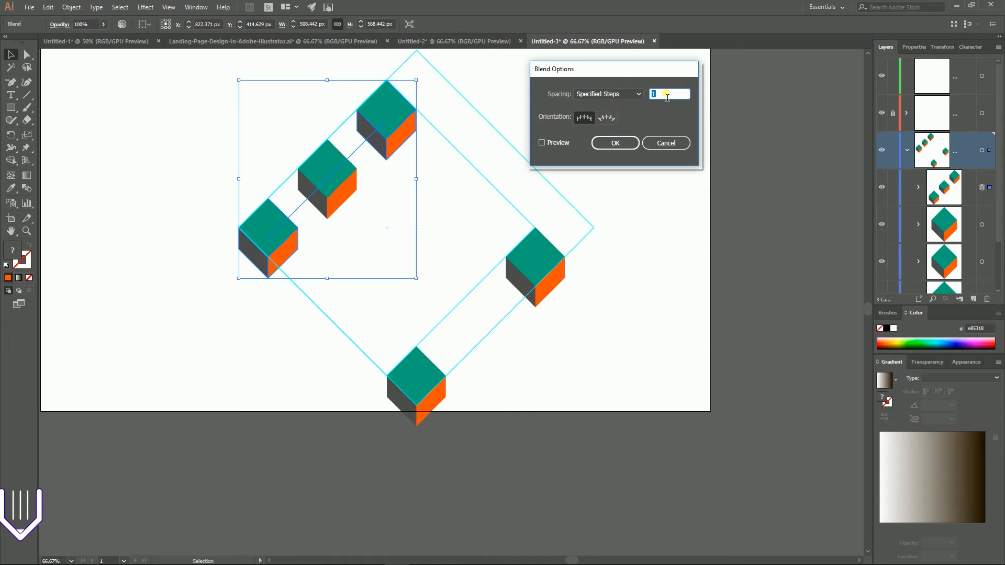
click(541, 143)
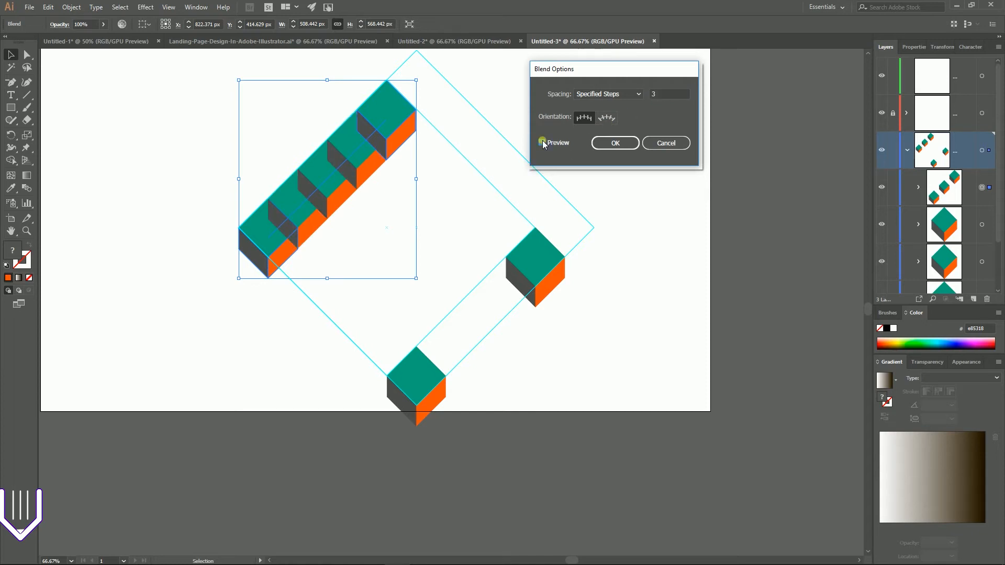
click(620, 146)
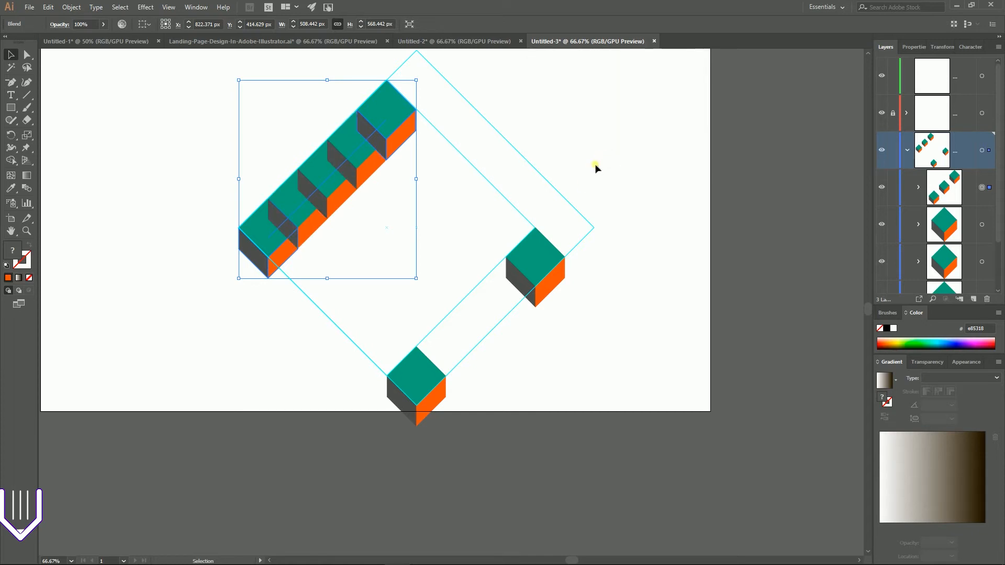
Make a blend between the bottom cube and the right cube
click(433, 372)
shift+click(548, 263)
key(a)
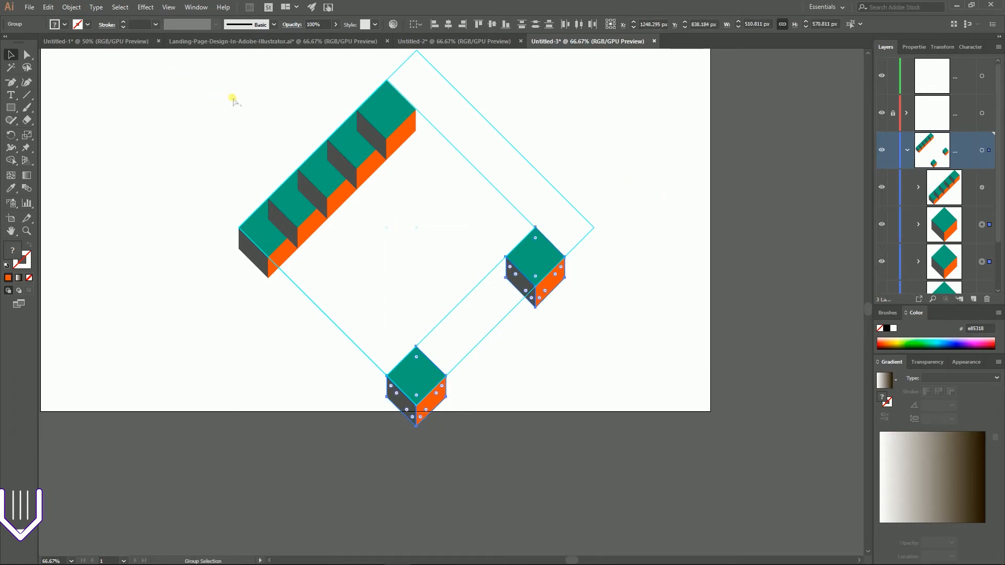
key(ctrl+alt+b)
key(v)
Set the spacing of the bottom-to-right blend to 3 specified steps
click(71, 7)
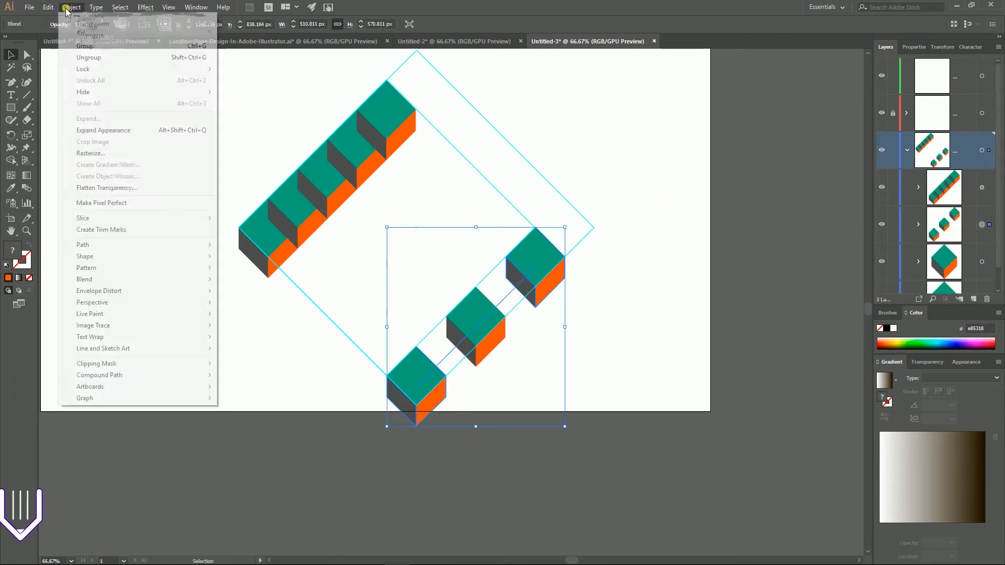
mouse_move(141, 249)
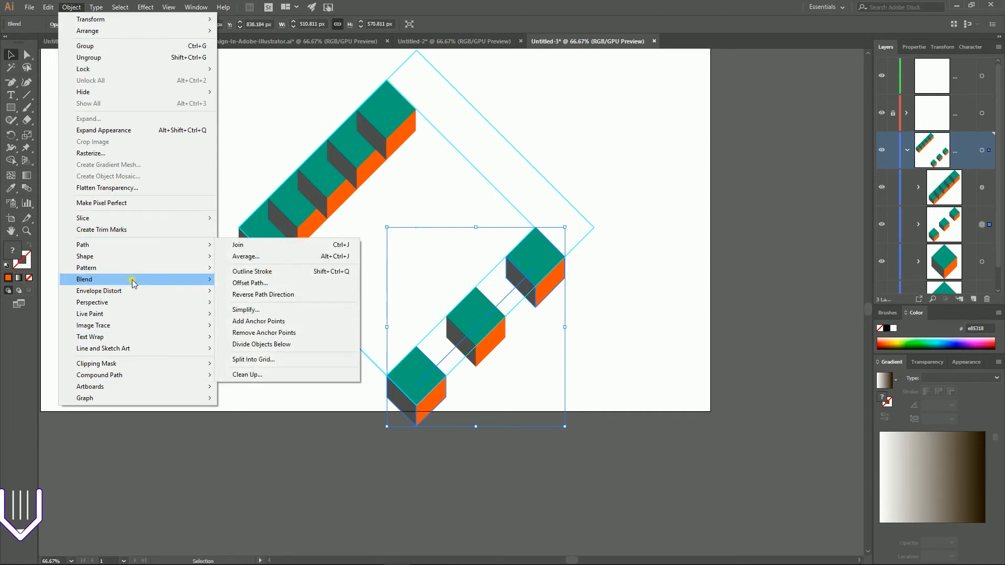
mouse_move(188, 281)
click(285, 309)
click(607, 94)
click(602, 116)
text(3)
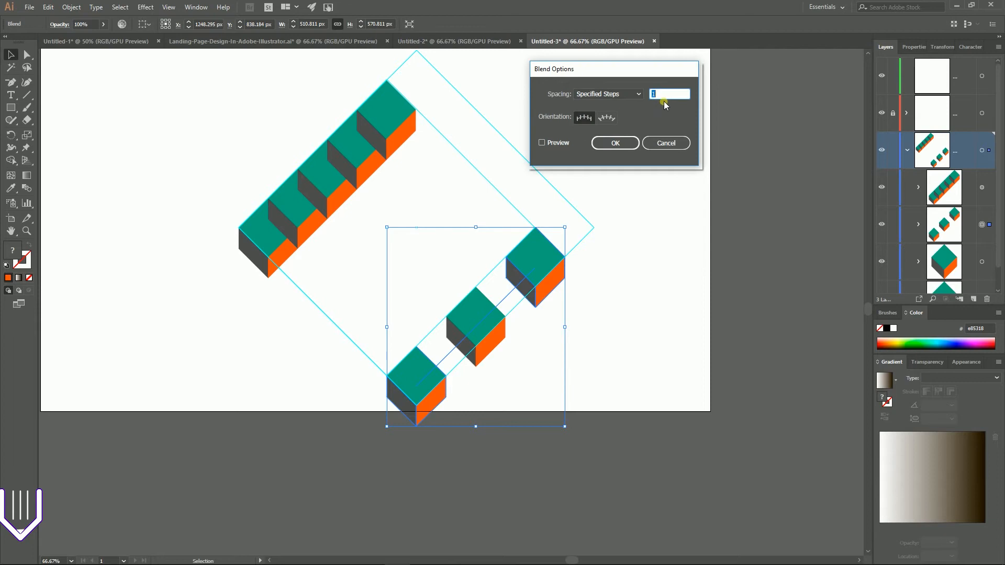
click(609, 146)
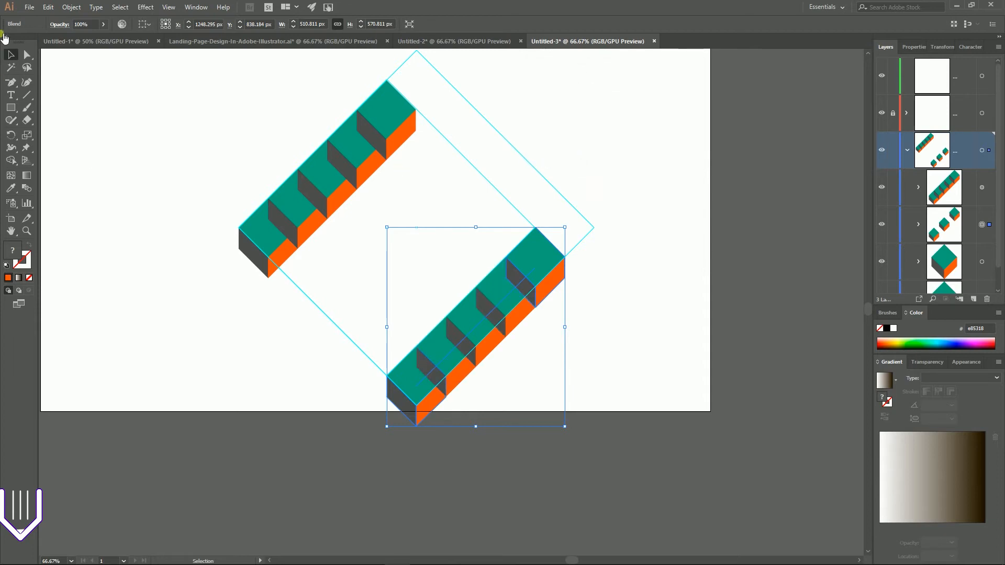
Lock both blended cube rows within their layer, leaving the spare cubes unlocked
click(104, 139)
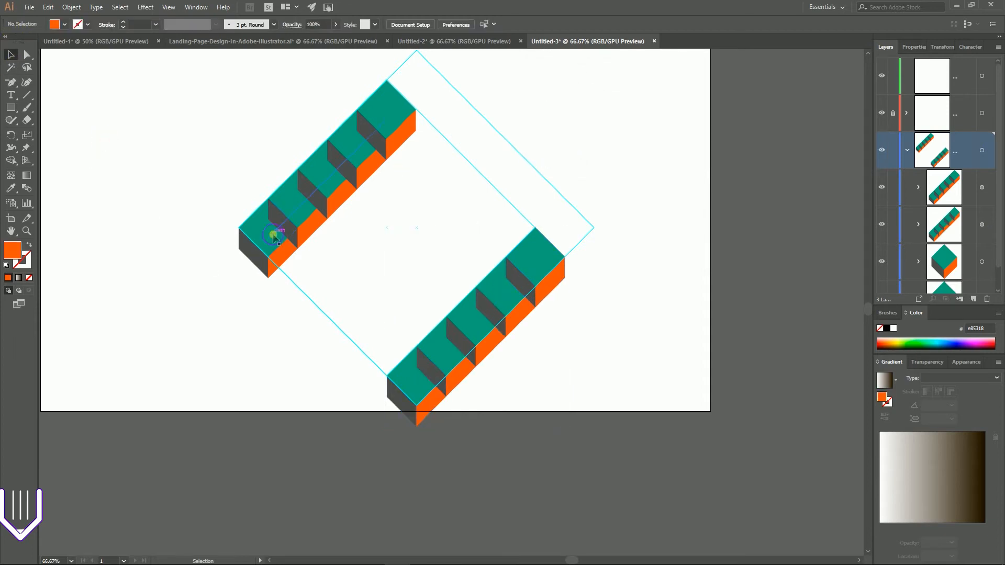
click(270, 236)
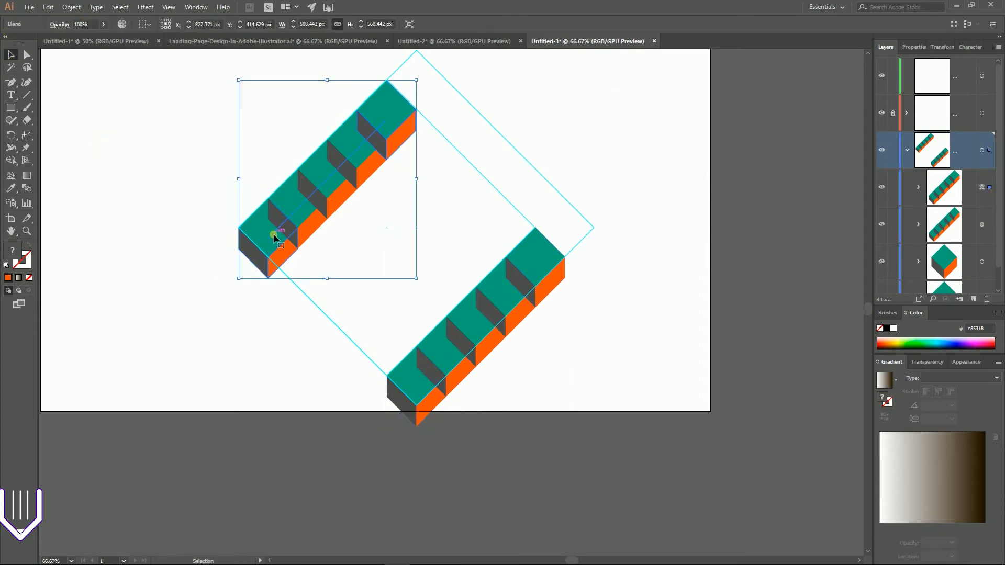
click(892, 188)
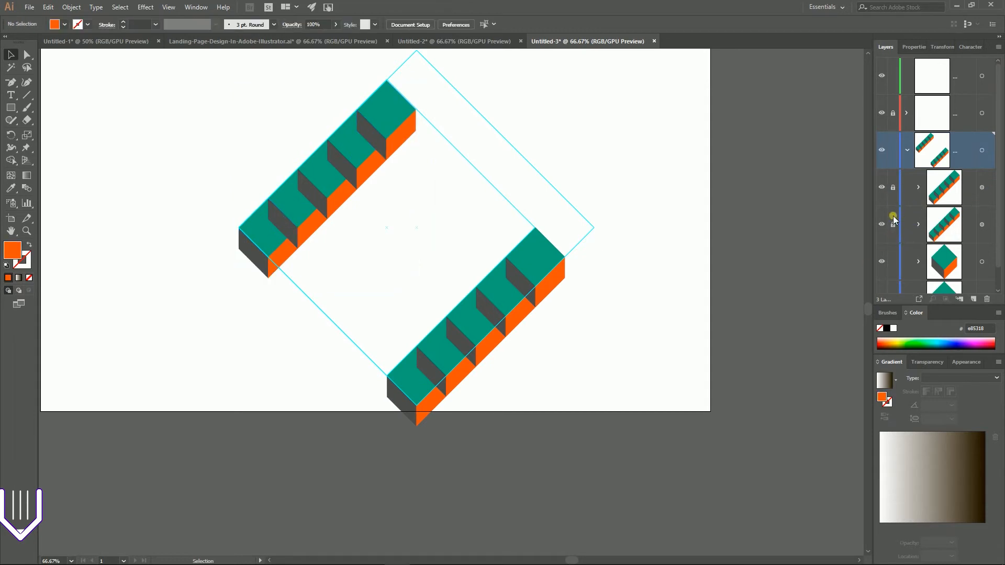
scroll(941, 229, down, 1)
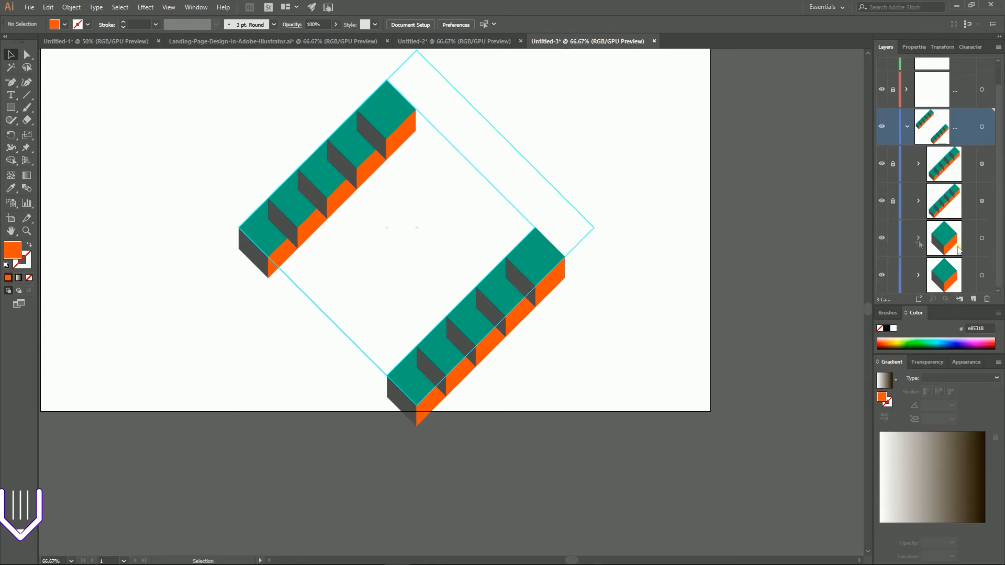
Make a blend between the spare left and bottom cubes, with the two locked rows hidden
click(985, 239)
shift+click(983, 276)
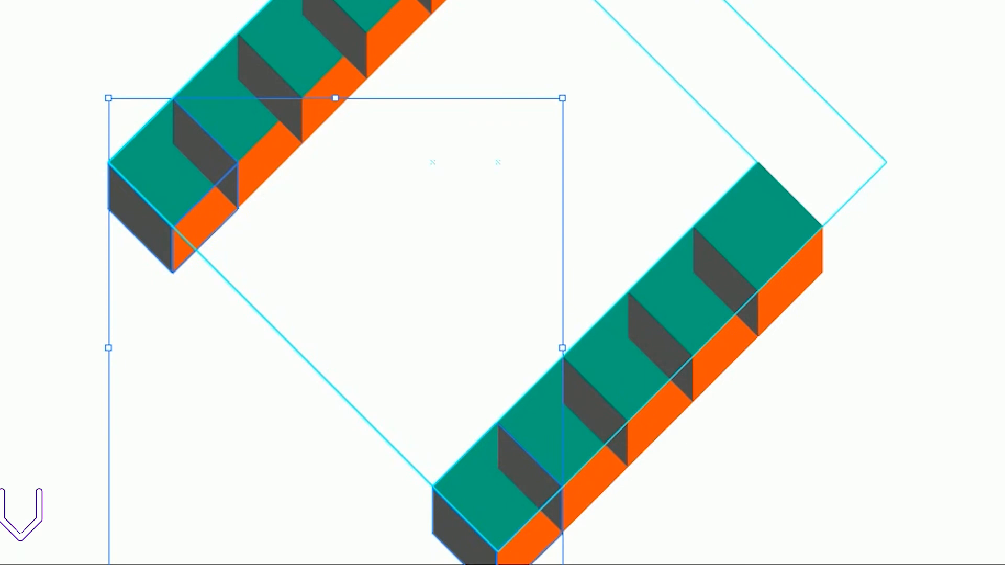
key(ctrl+alt+b)
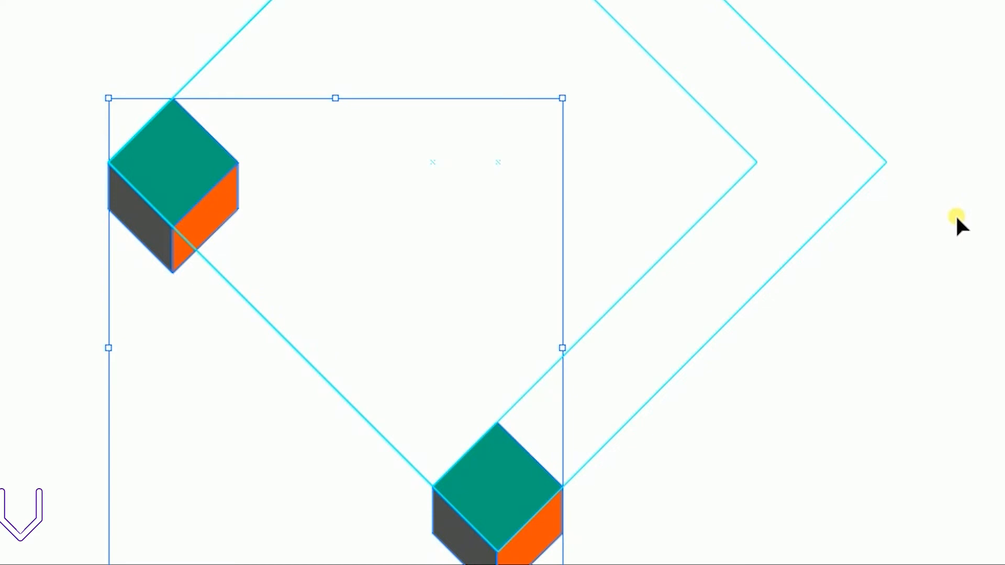
key(a)
key(ctrl+alt+b)
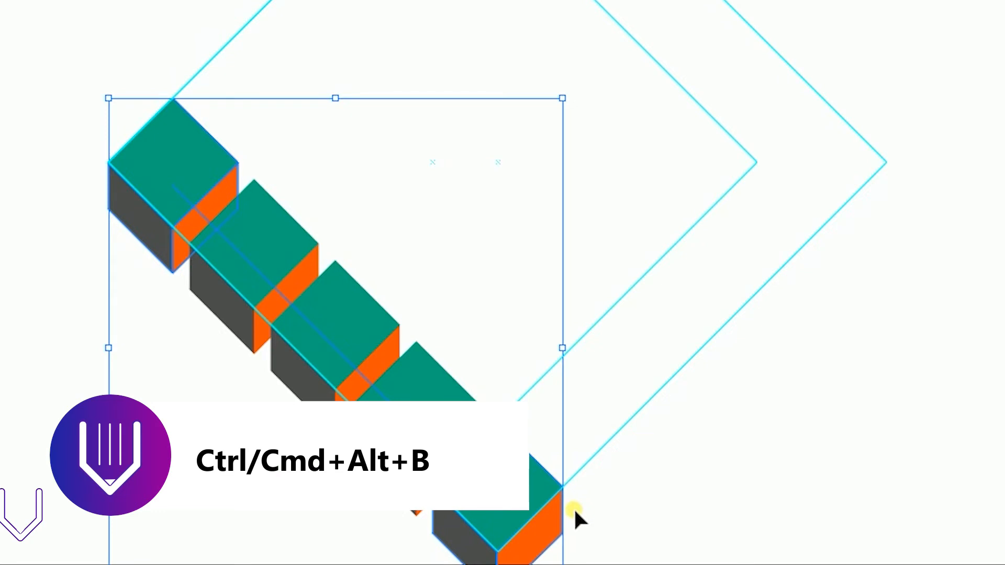
Try to set the blend options to 4 specified steps without the left-to-bottom blend selected
click(0, 0)
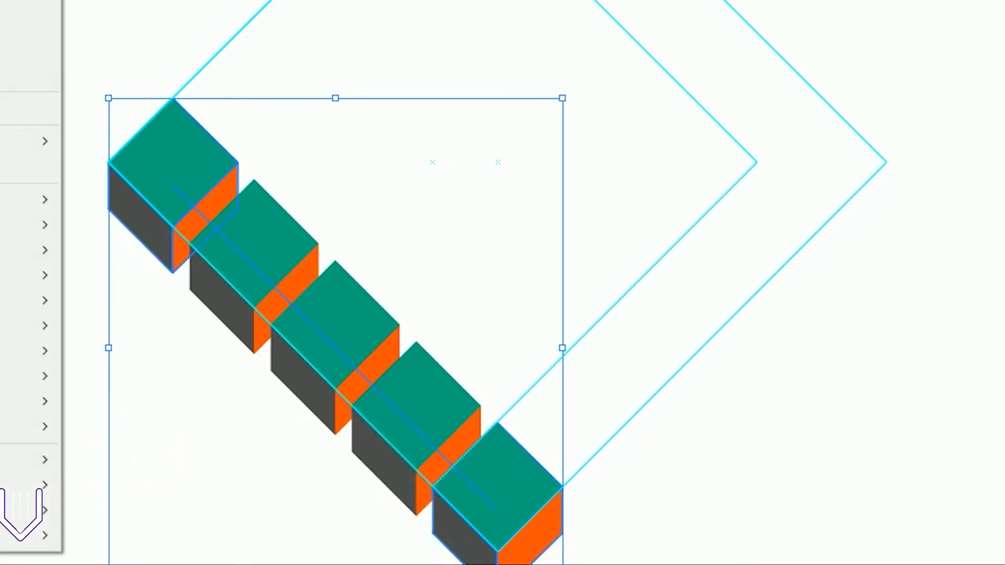
mouse_move(31, 200)
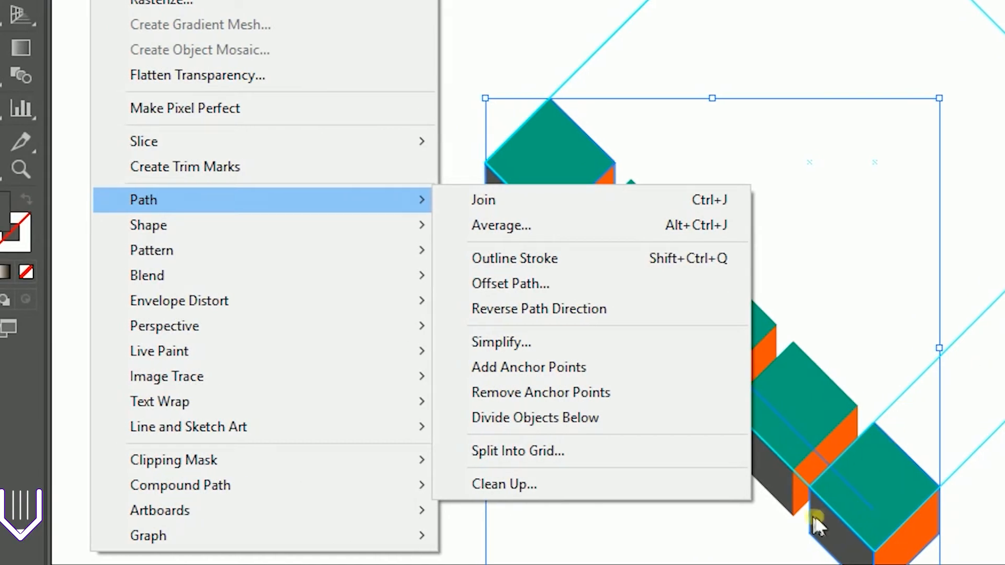
click(799, 407)
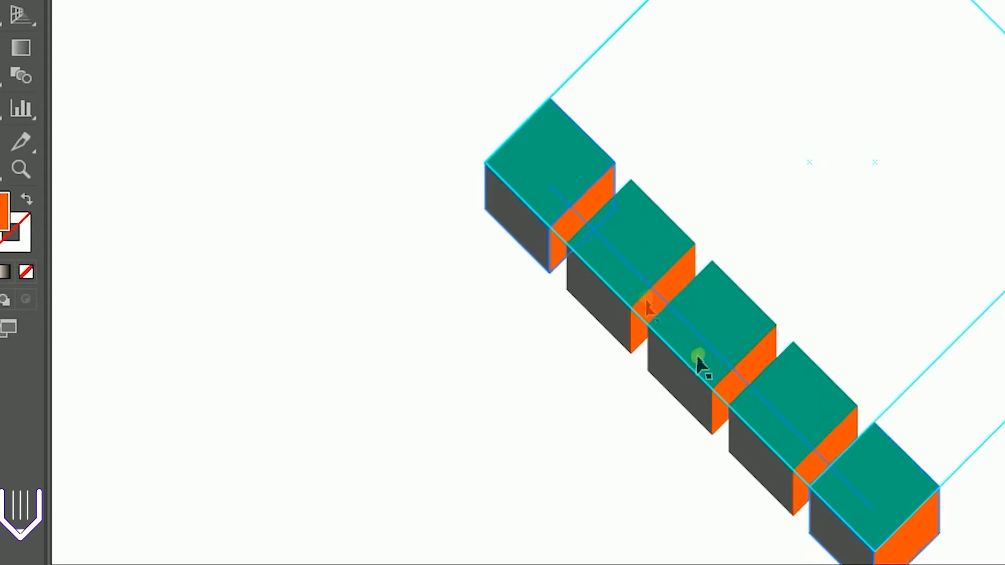
click(112, 0)
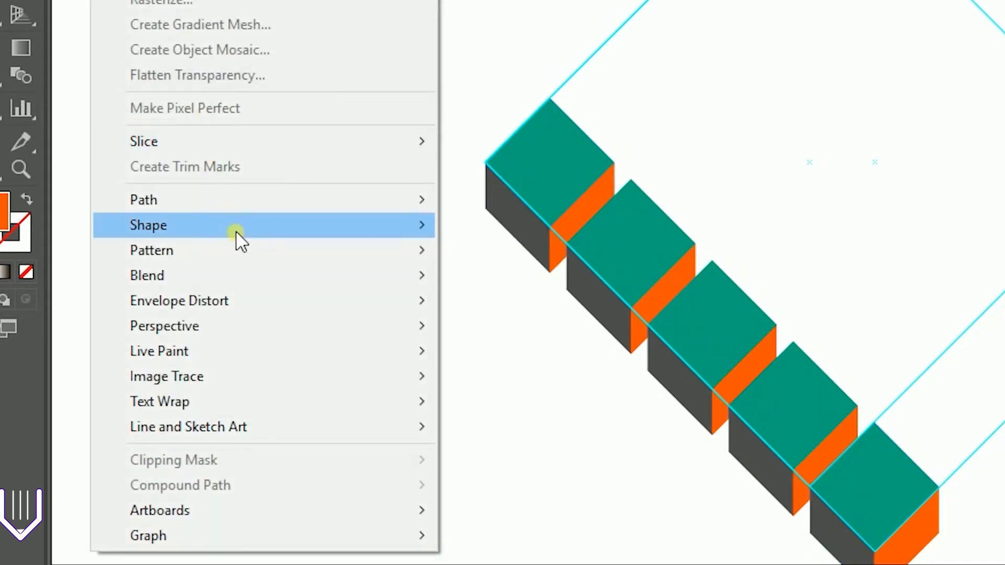
mouse_move(242, 278)
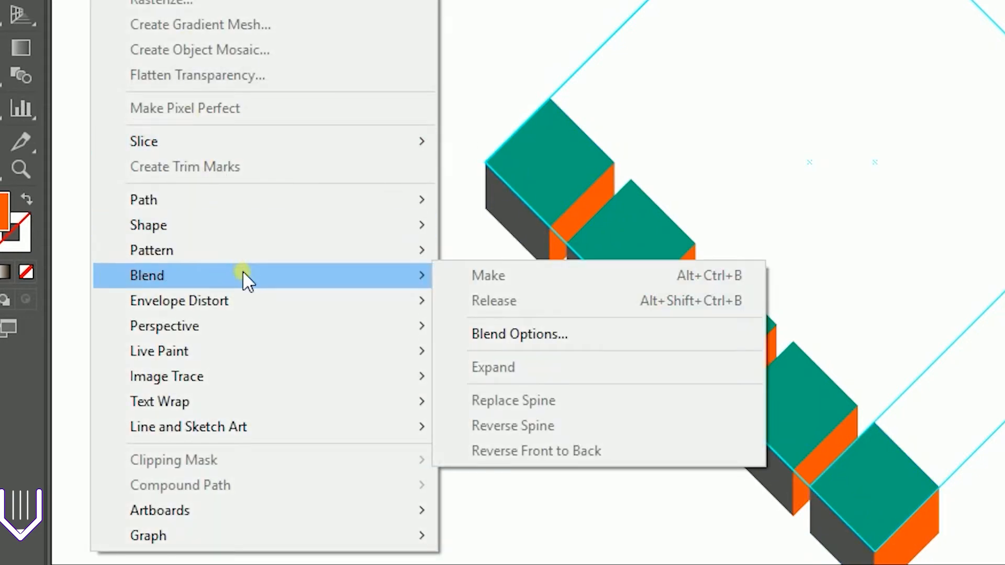
click(518, 335)
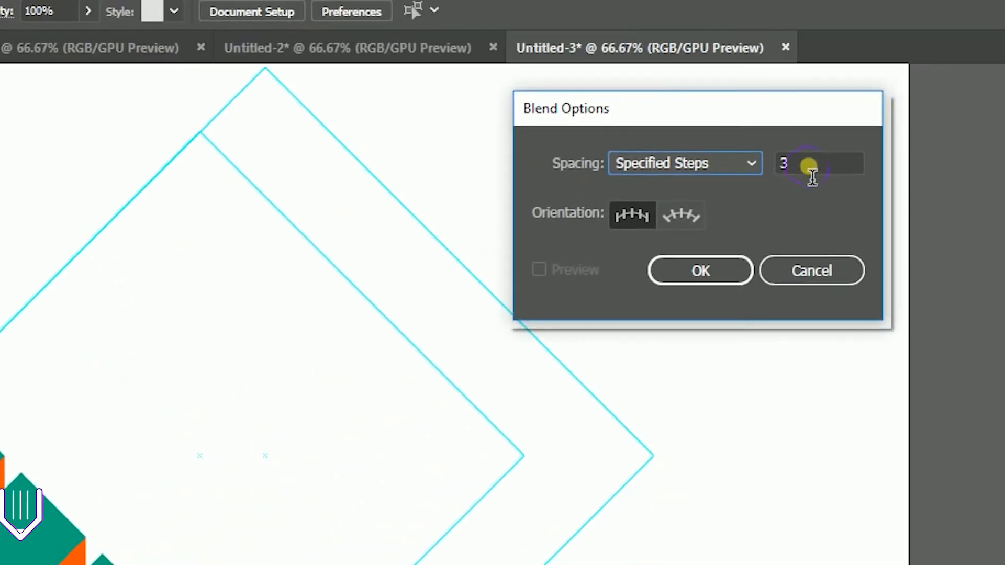
click(809, 164)
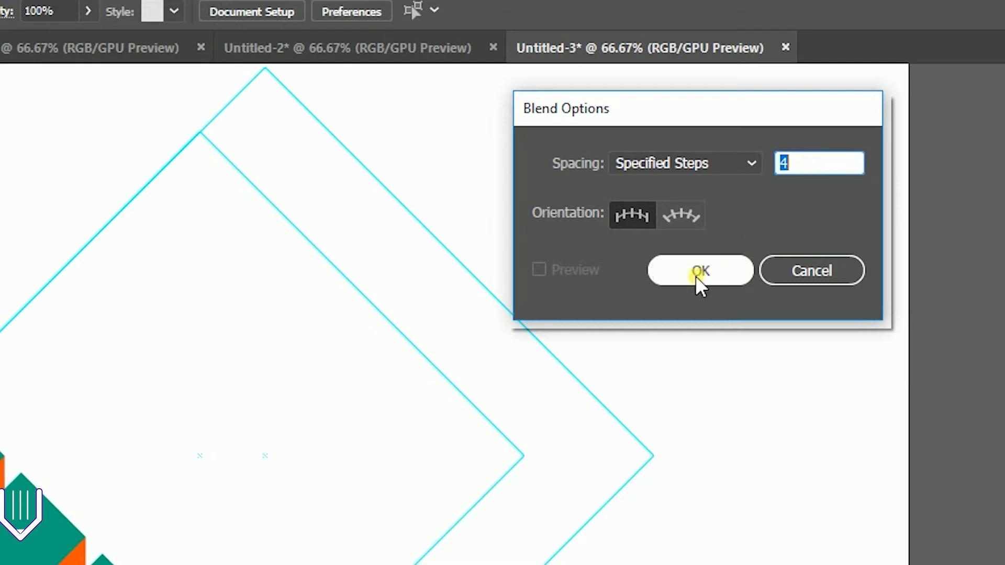
click(669, 272)
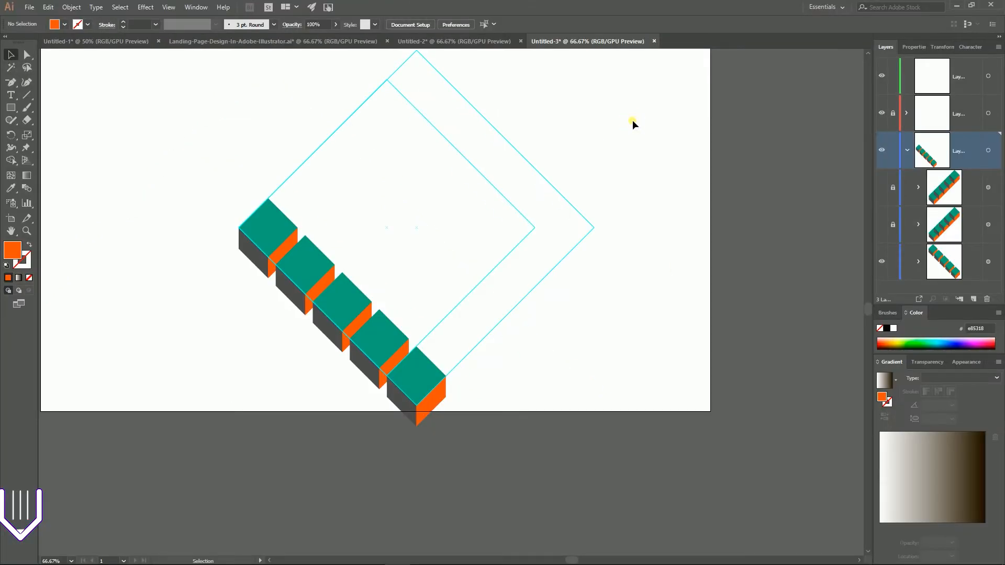
Set the spacing of the left-to-bottom blend to 4 specified steps, with the preview on
click(343, 332)
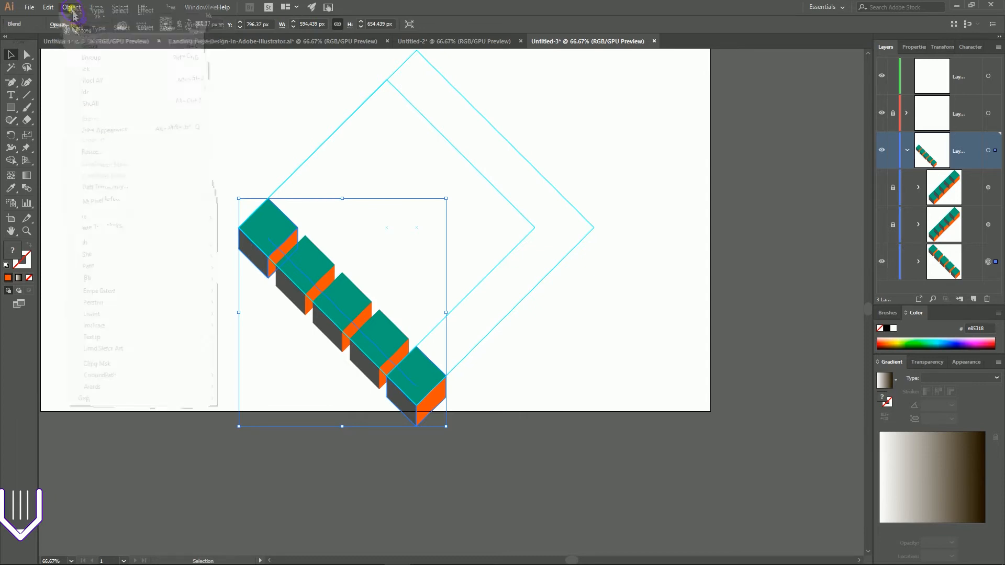
click(71, 8)
mouse_move(112, 281)
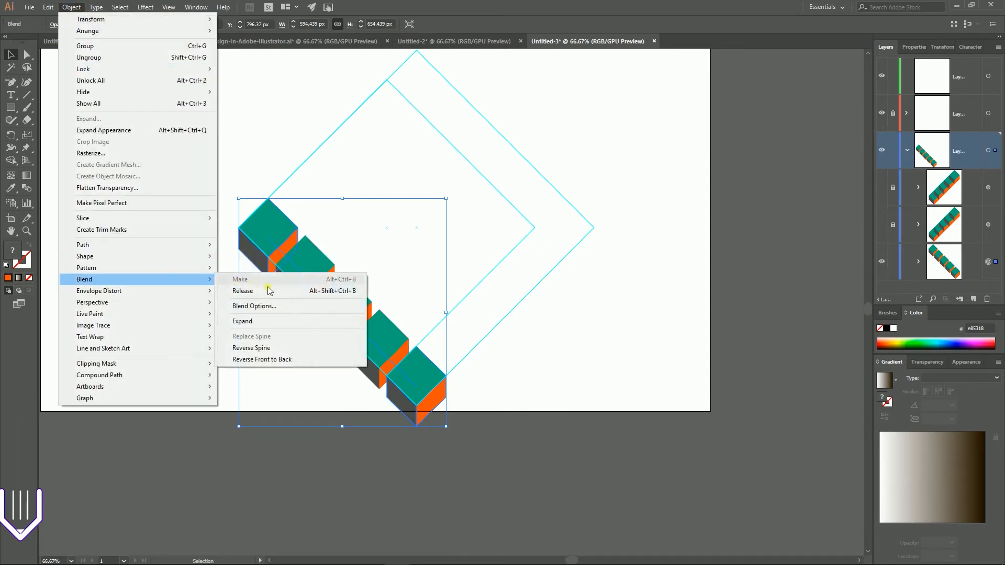
click(259, 309)
click(667, 94)
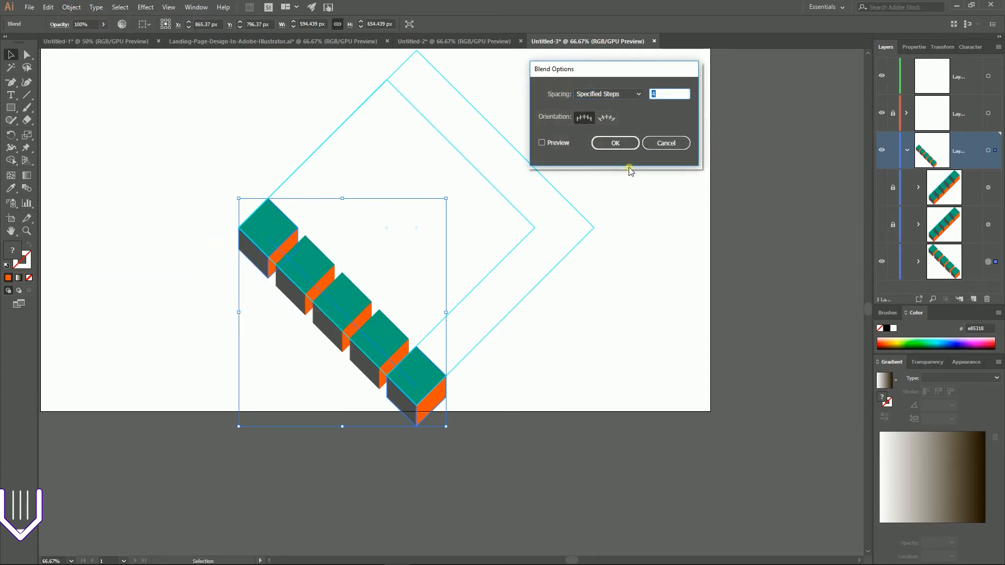
click(540, 143)
click(611, 149)
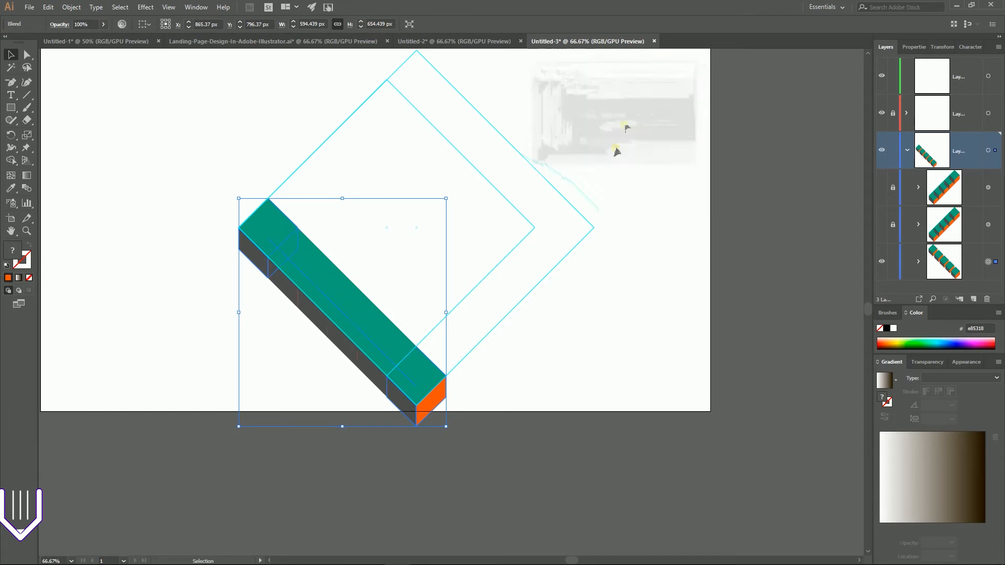
Show the two hidden blended cube rows again
click(883, 224)
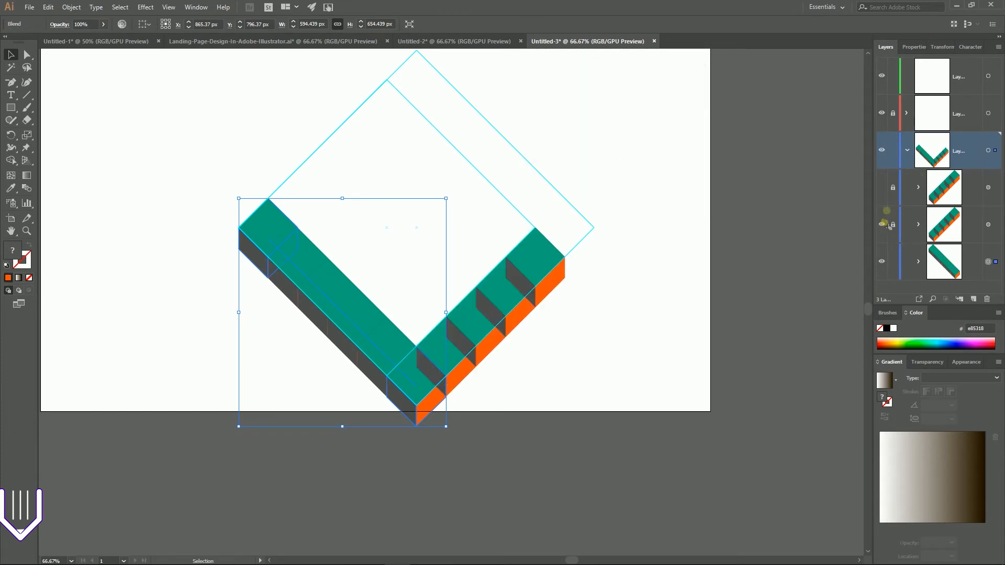
click(883, 187)
click(456, 174)
Try to expand the appearance of the left-to-bottom cube row
drag(158, 171, 606, 411)
click(49, 7)
mouse_move(71, 7)
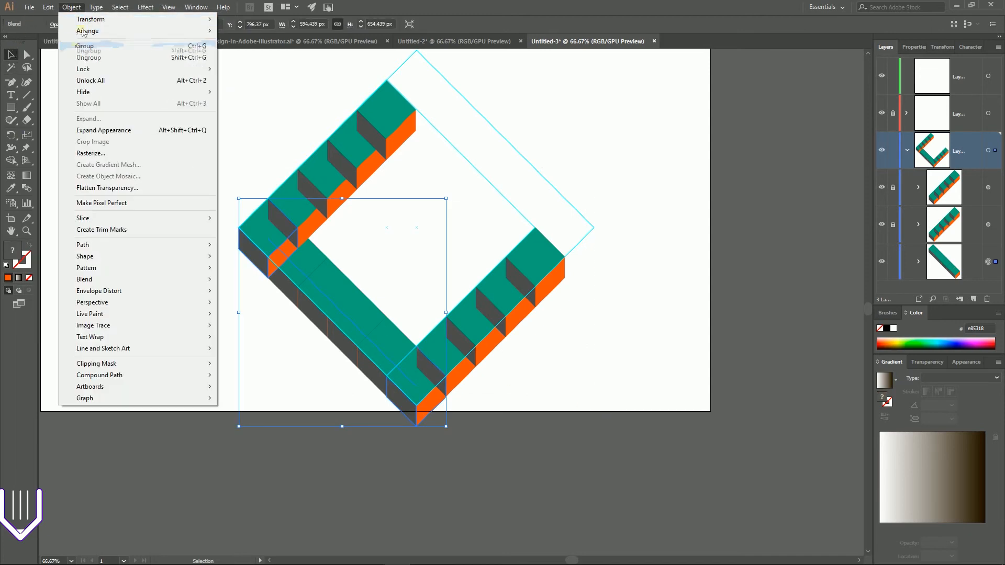
click(94, 131)
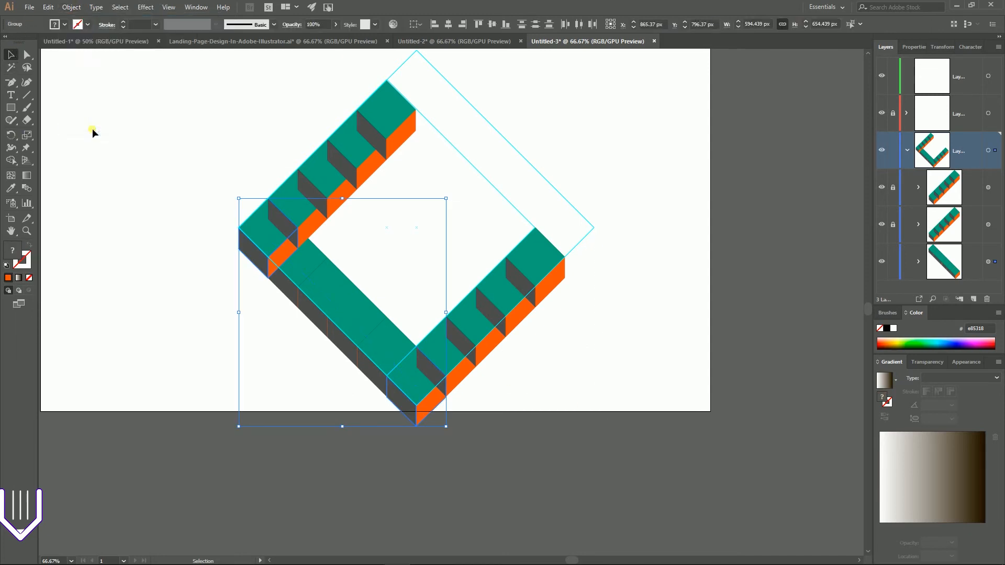
click(189, 242)
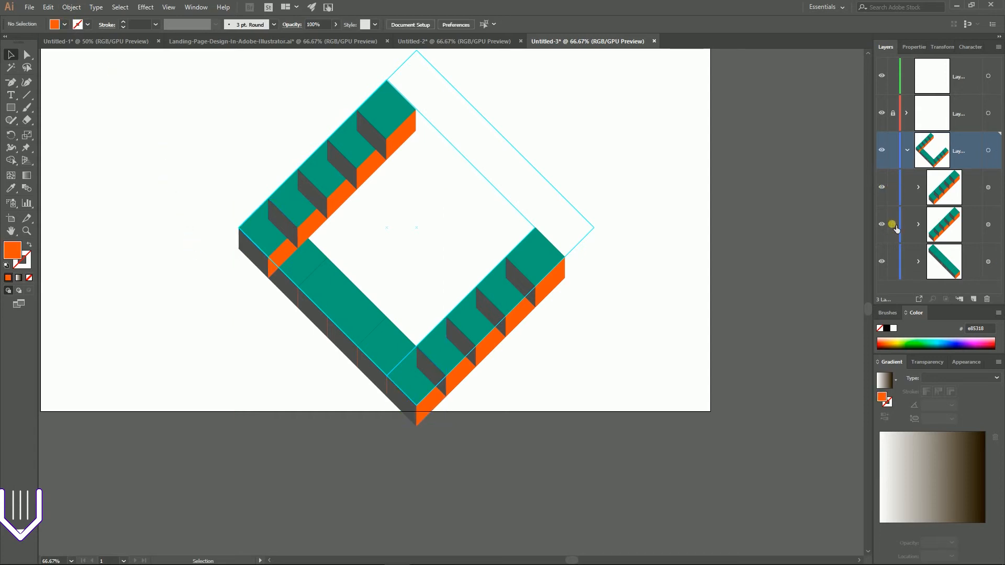
Try to expand the appearance of all three cube rows at once
drag(191, 135, 621, 373)
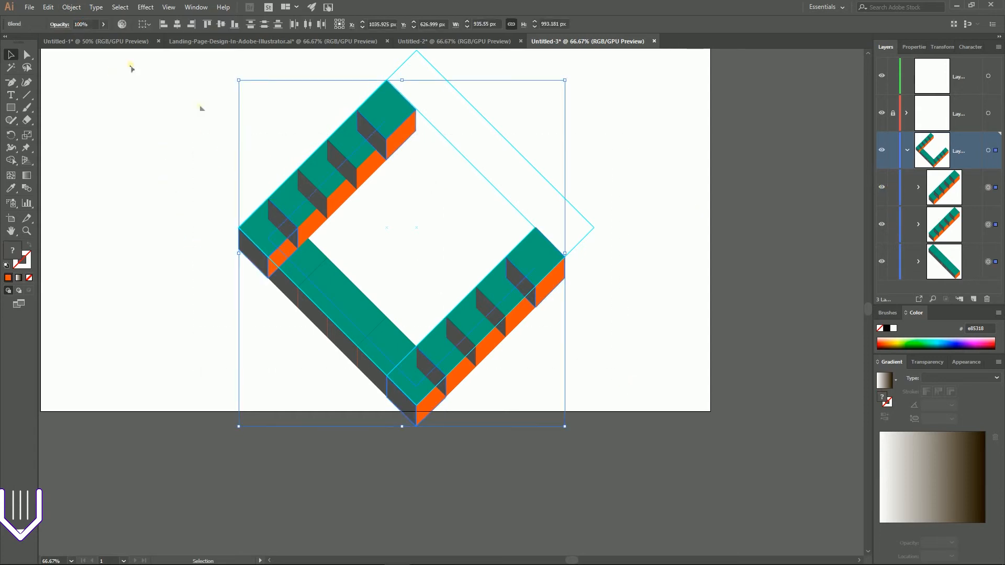
click(72, 7)
click(78, 128)
click(193, 234)
Expand the left-to-top blend and the bottom-to-right blend one by one, with Object and Fill included
click(338, 197)
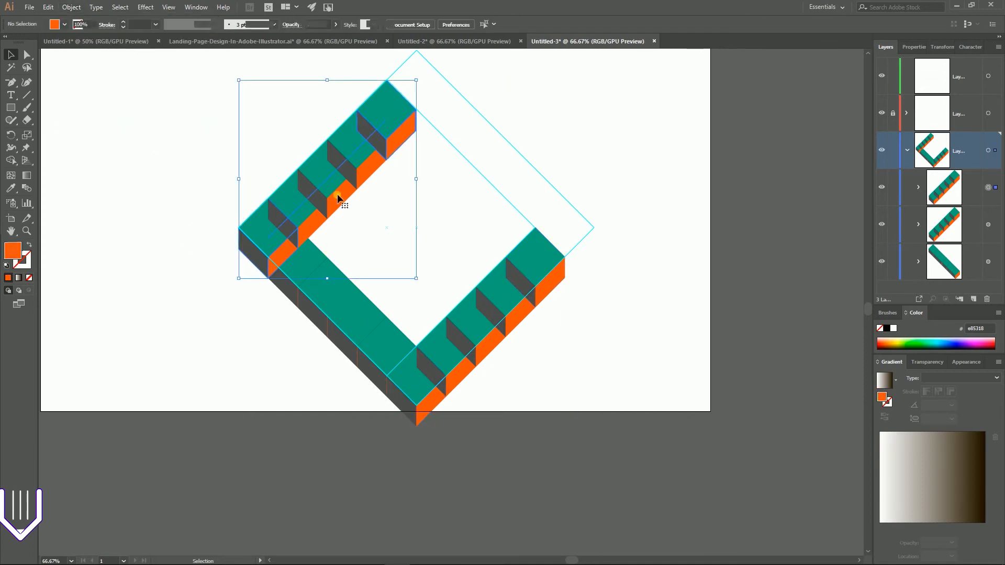
click(85, 8)
click(110, 121)
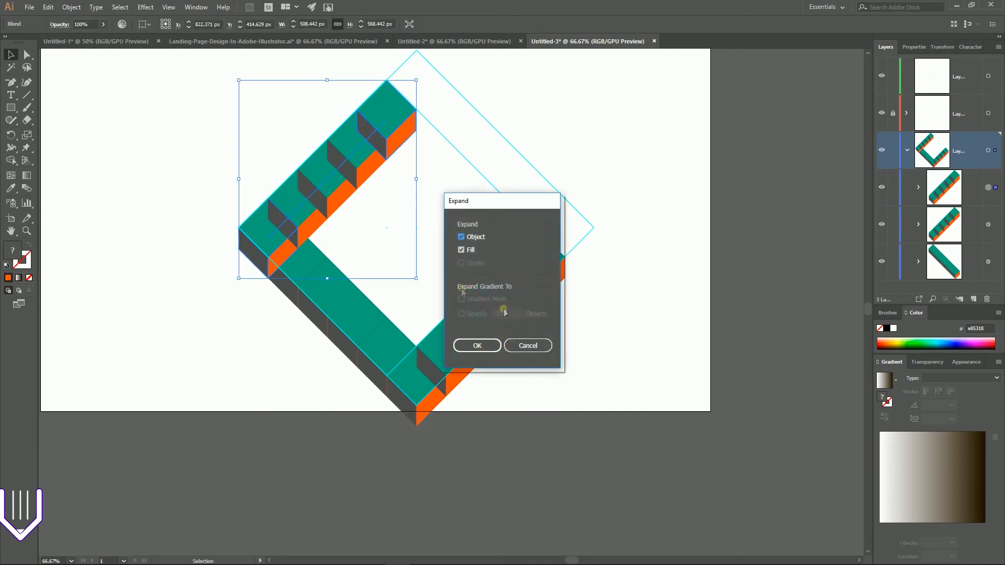
click(486, 345)
click(475, 298)
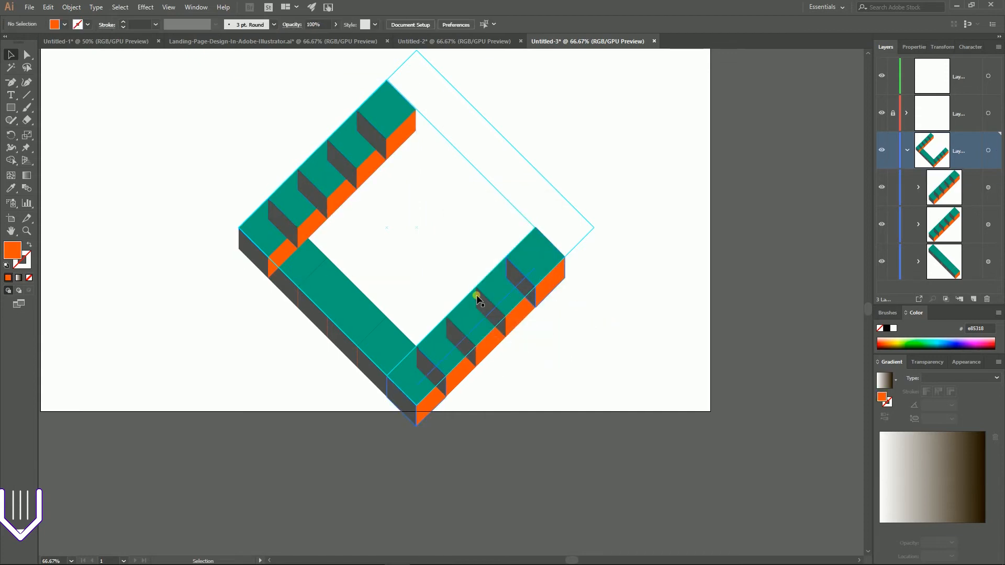
click(71, 7)
click(102, 117)
click(468, 343)
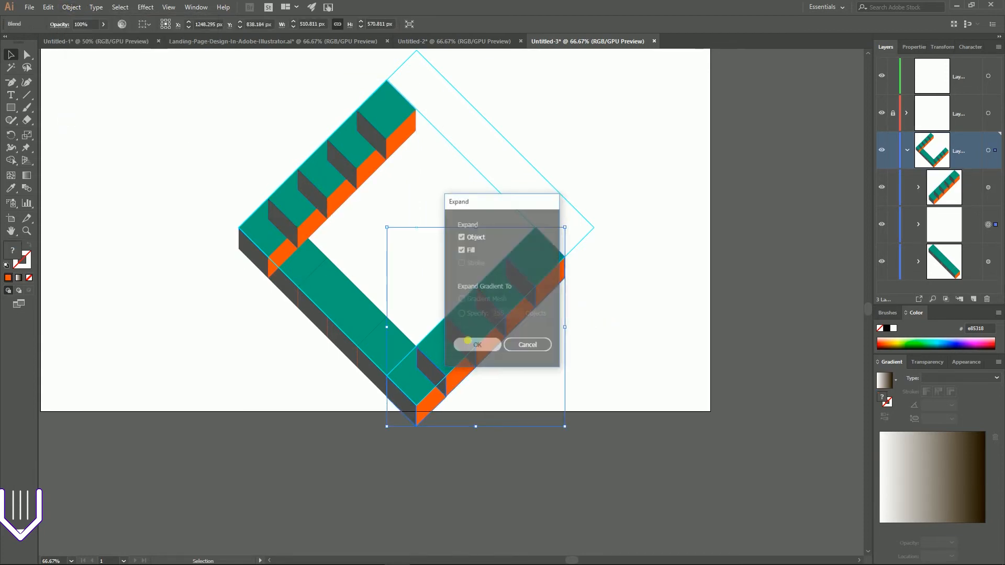
Expand the left-to-bottom blend, with Object and Fill included
drag(148, 140, 608, 421)
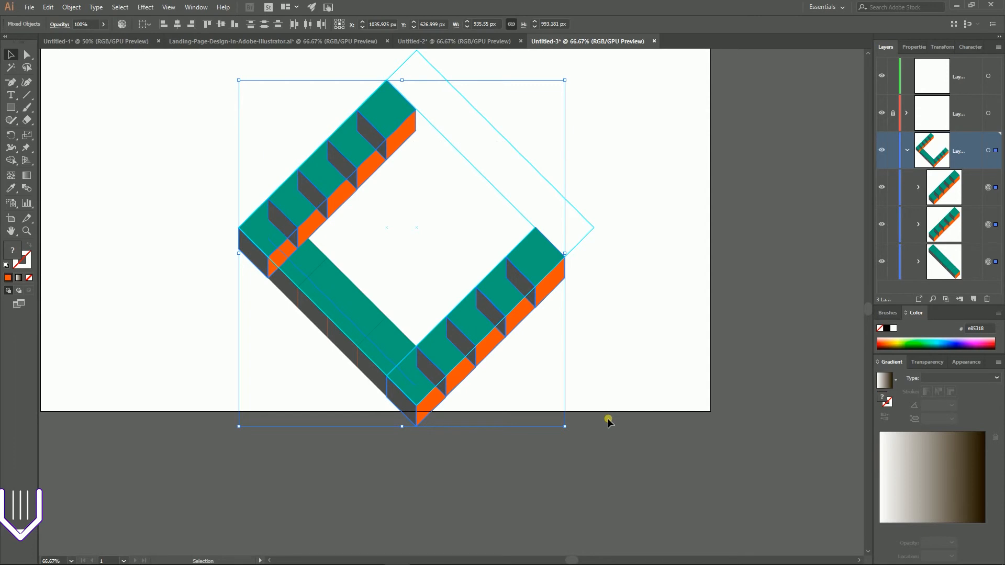
click(363, 406)
click(359, 316)
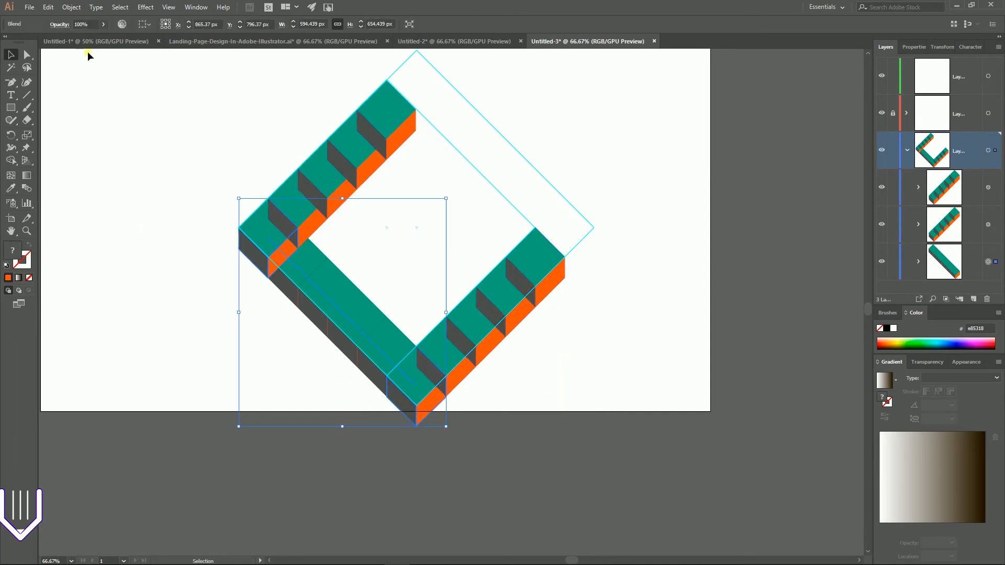
click(72, 7)
click(92, 118)
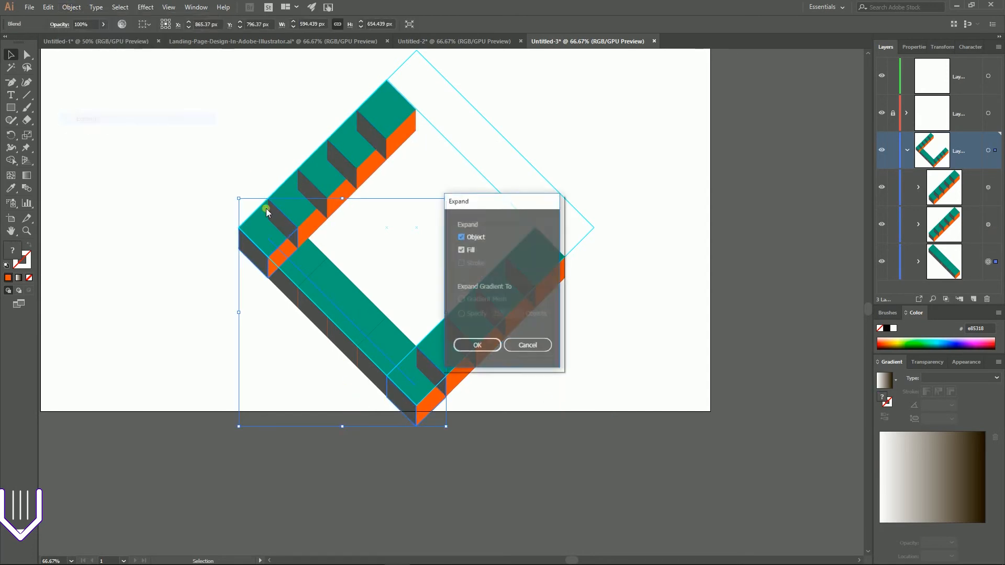
click(473, 342)
Select all three expanded rows and ungroup them into separate cubes, keeping each cube's faces grouped
click(174, 214)
click(331, 162)
click(522, 293)
drag(186, 126, 607, 381)
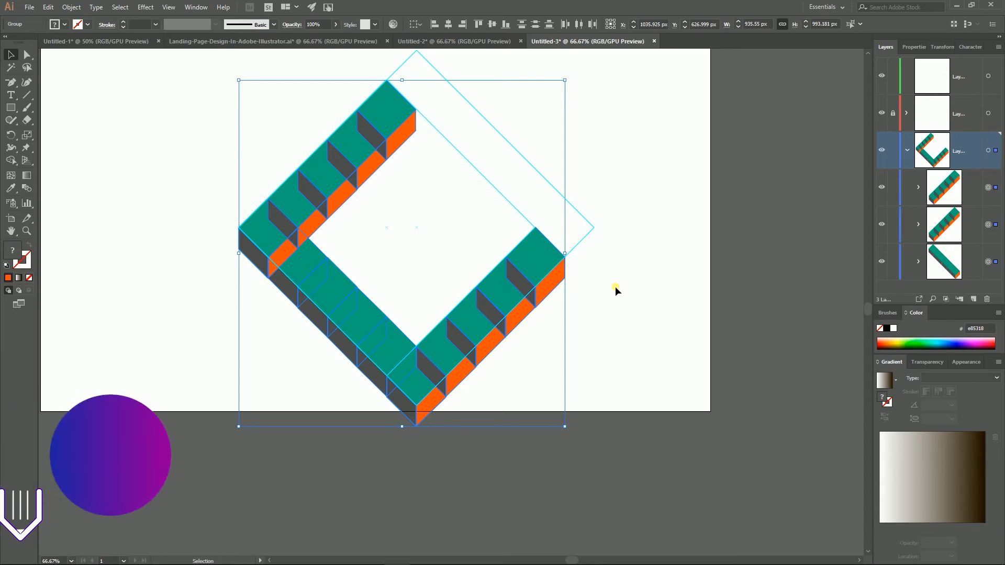
key(ctrl+shift+g)
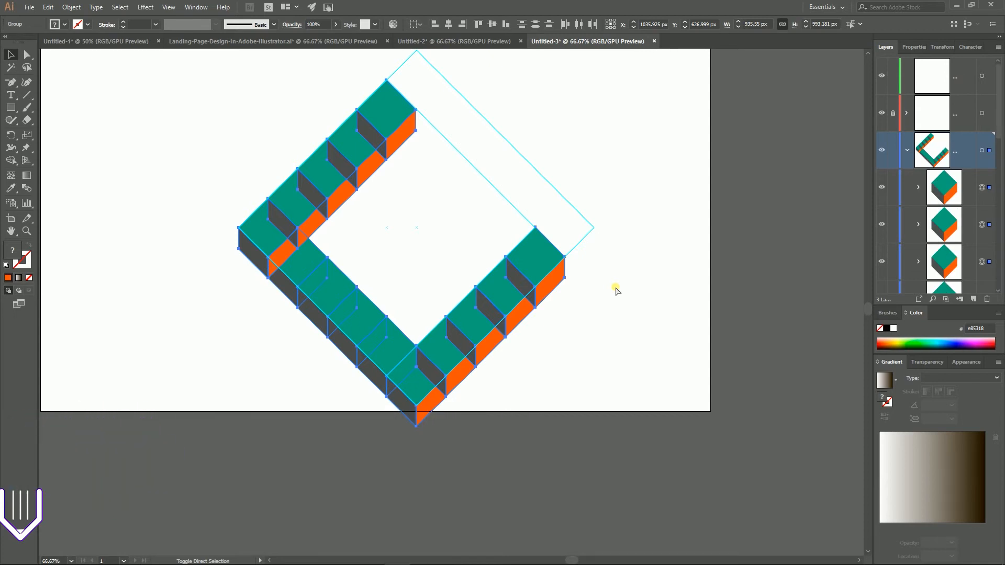
key(ctrl+shift+g)
click(615, 287)
key(ctrl+z)
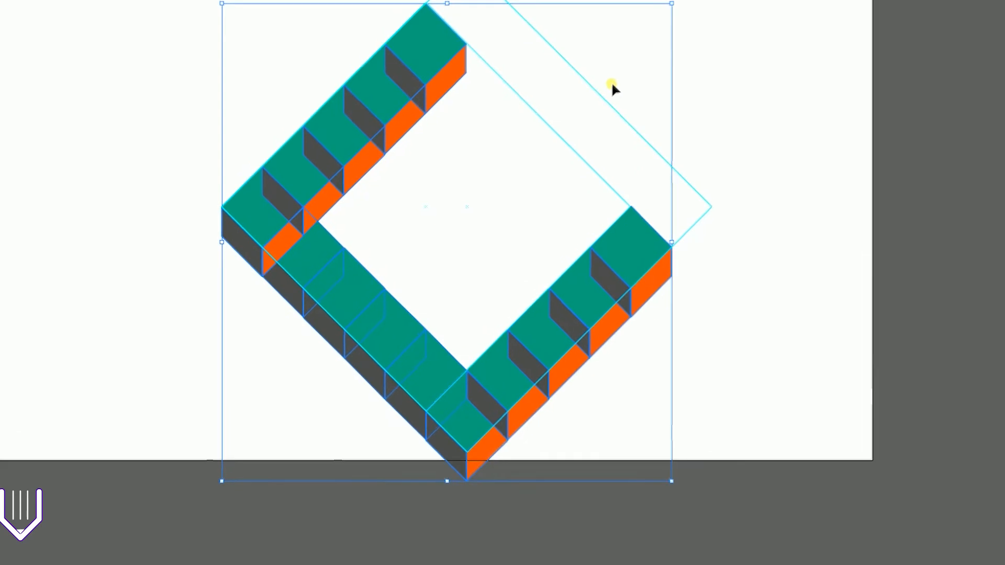
Delete the overlapping cubes at the left corner of the diamond
click(611, 84)
click(247, 202)
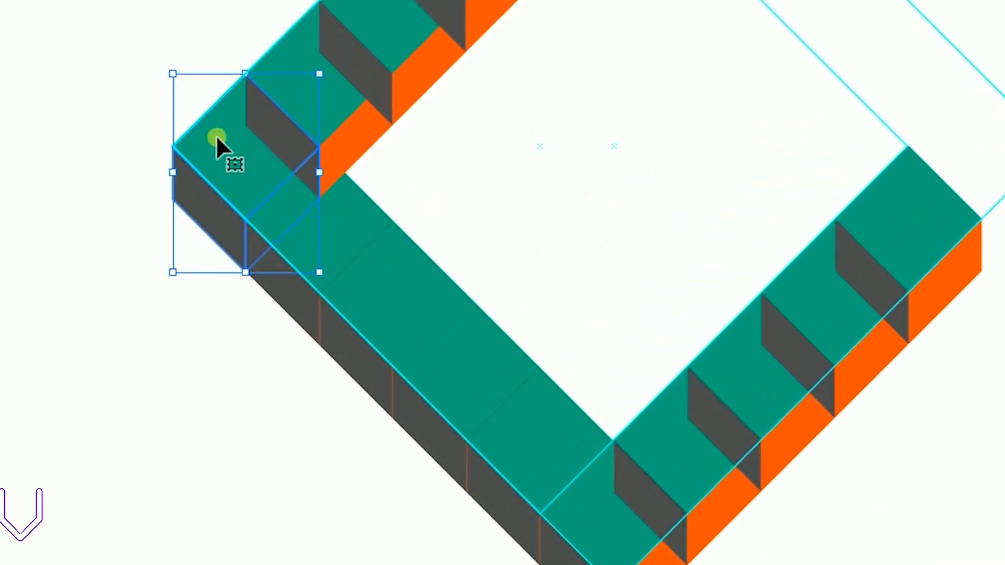
key(Delete)
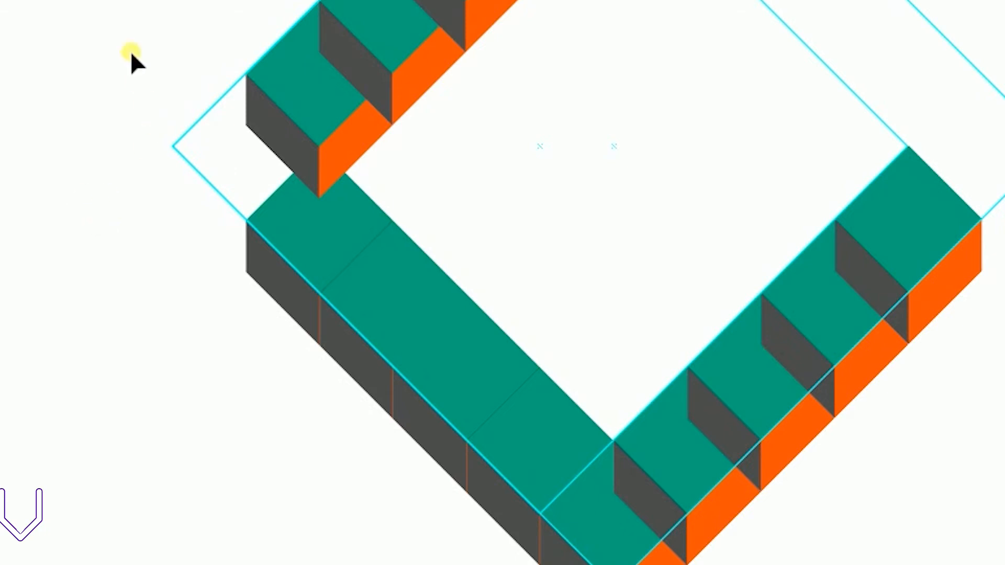
Send the four remaining cubes of the left-to-top row to the back
drag(674, 96, 661, 105)
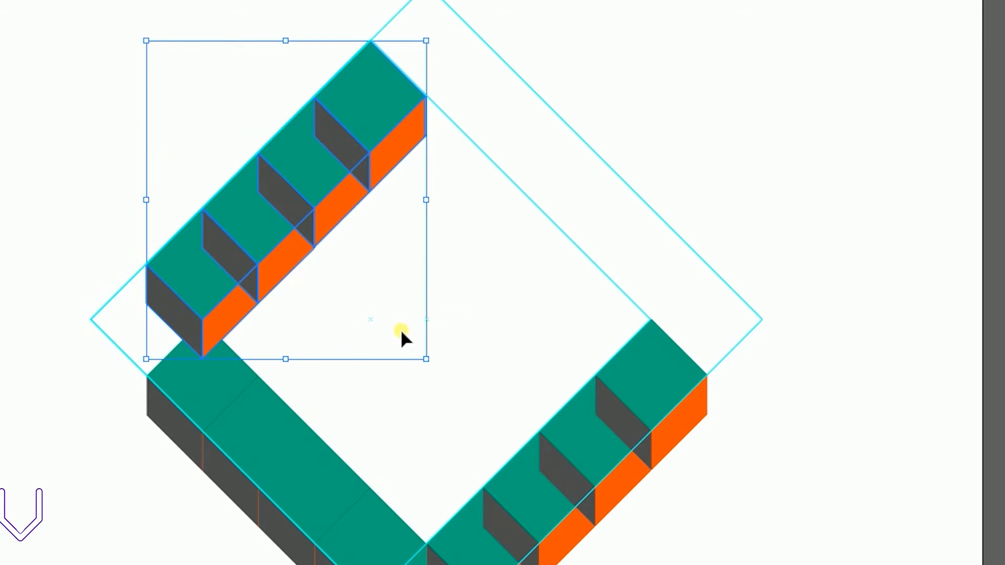
key(a)
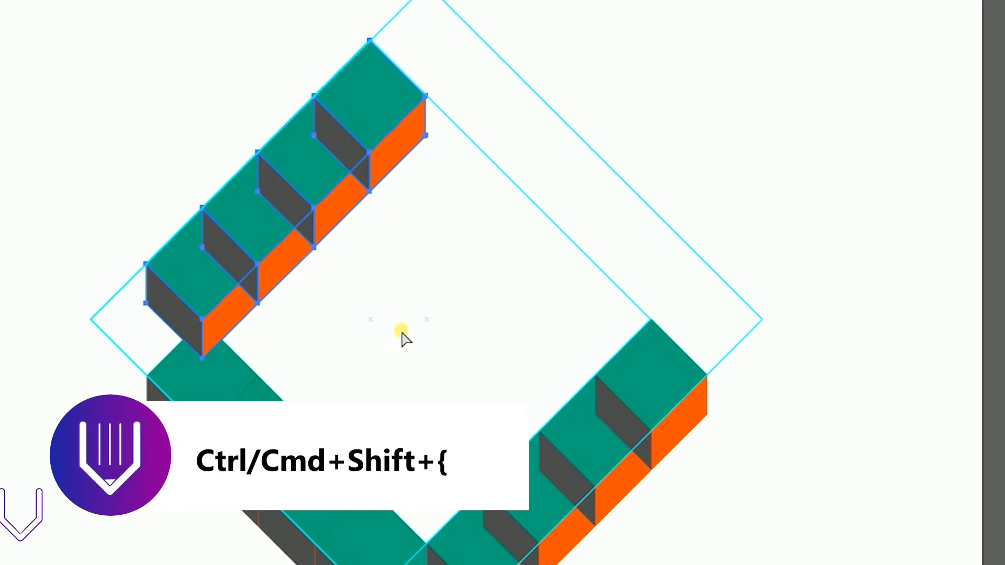
key(ctrl+shift+bracketleft)
key(v)
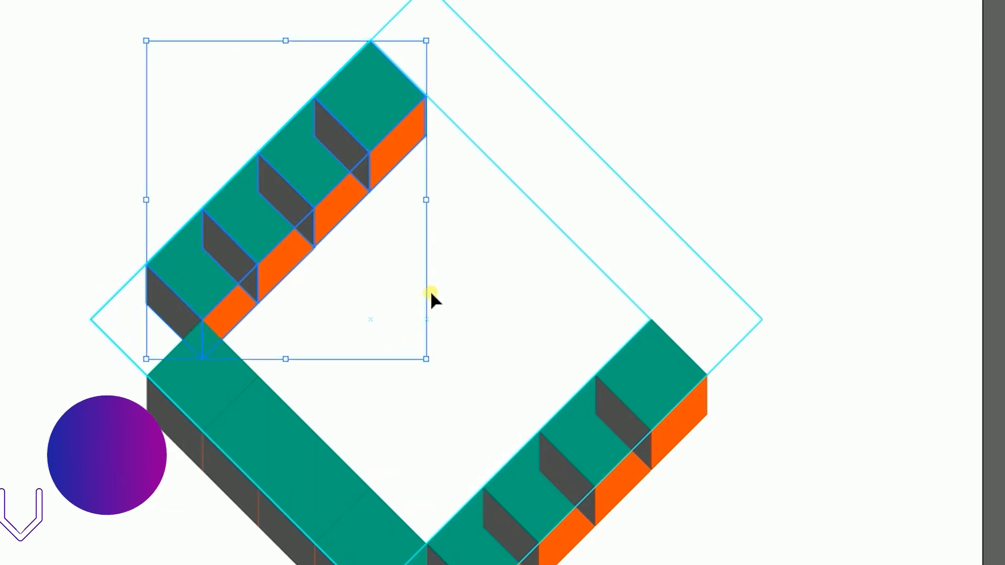
Send the cubes of the bottom-to-right row to the back of the stacking order
click(478, 299)
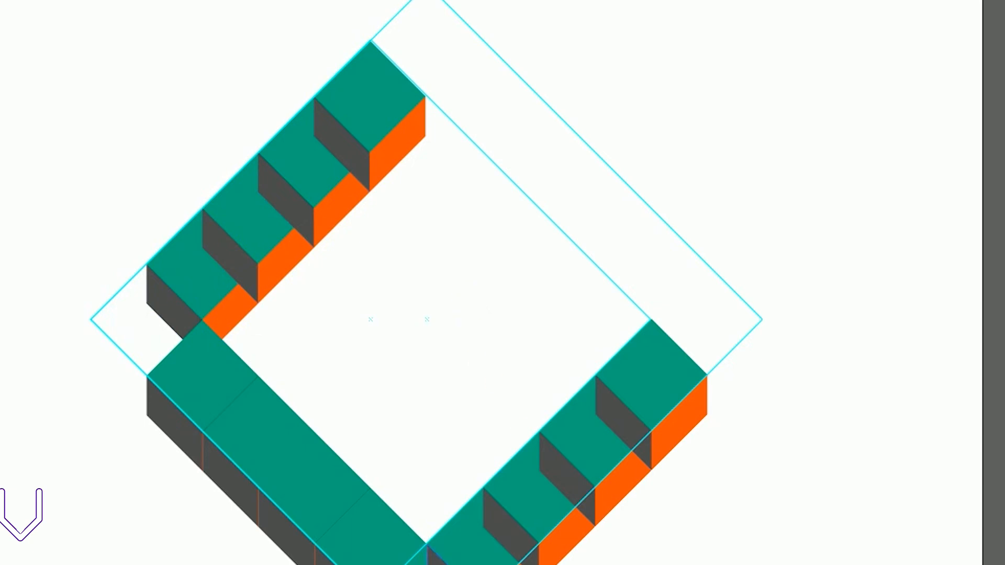
drag(721, 305, 457, 564)
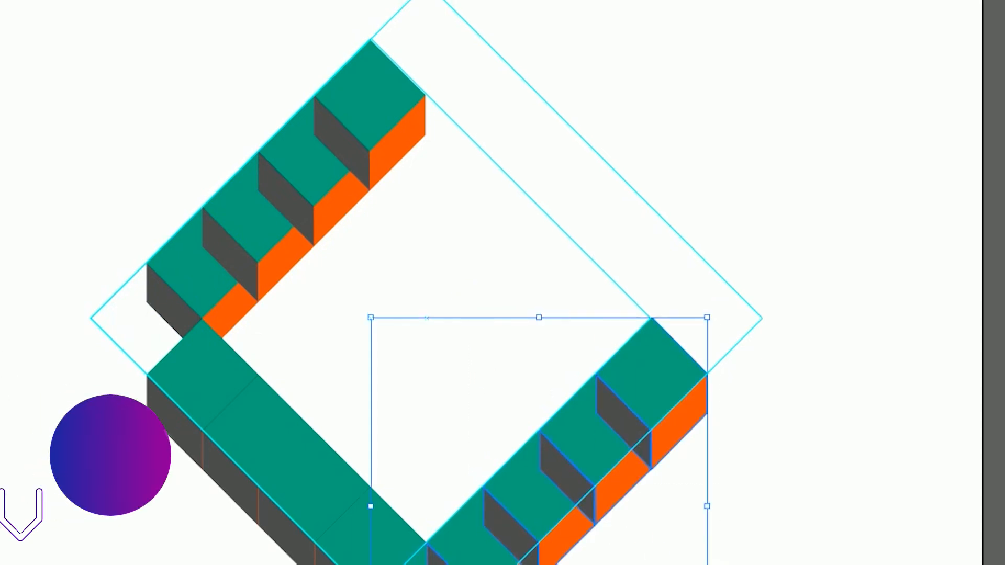
scroll(735, 460, down, 5)
key(ctrl+shift+bracketleft)
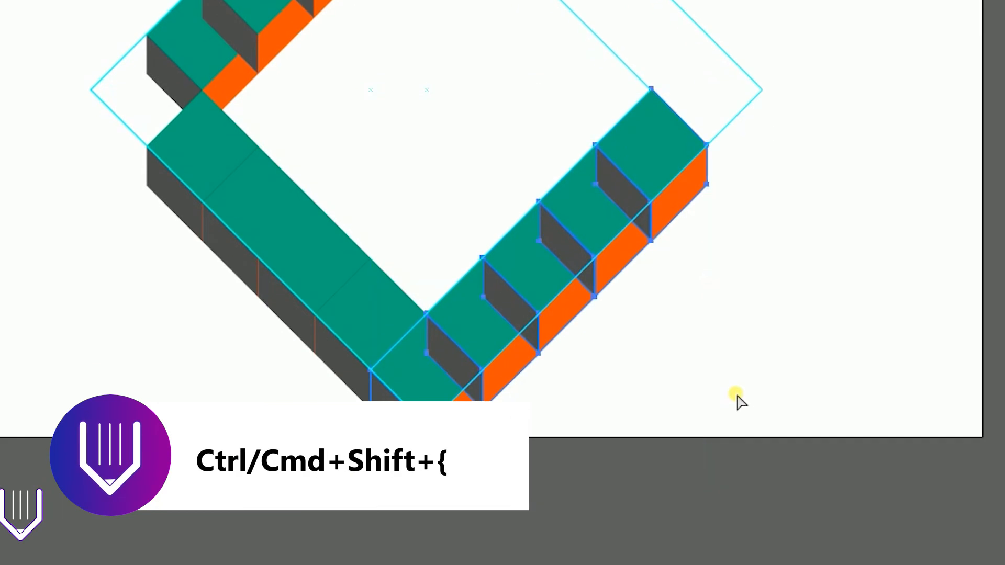
key(ctrl+shift+bracketleft)
key(v)
click(734, 396)
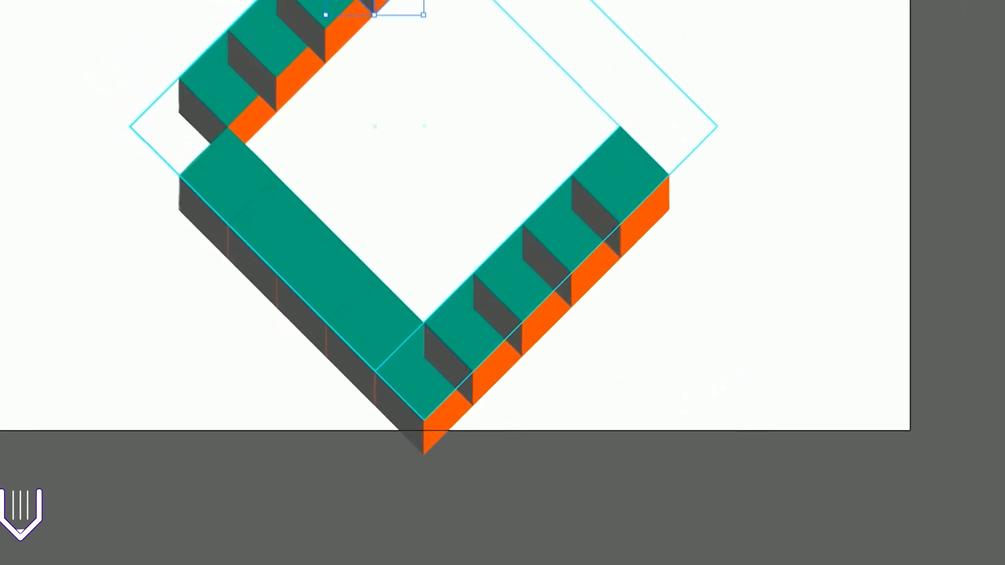
Try to move the top corner cube one cube position down-right along the inner diamond guide
key(ctrl+equal)
key(ctrl+equal)
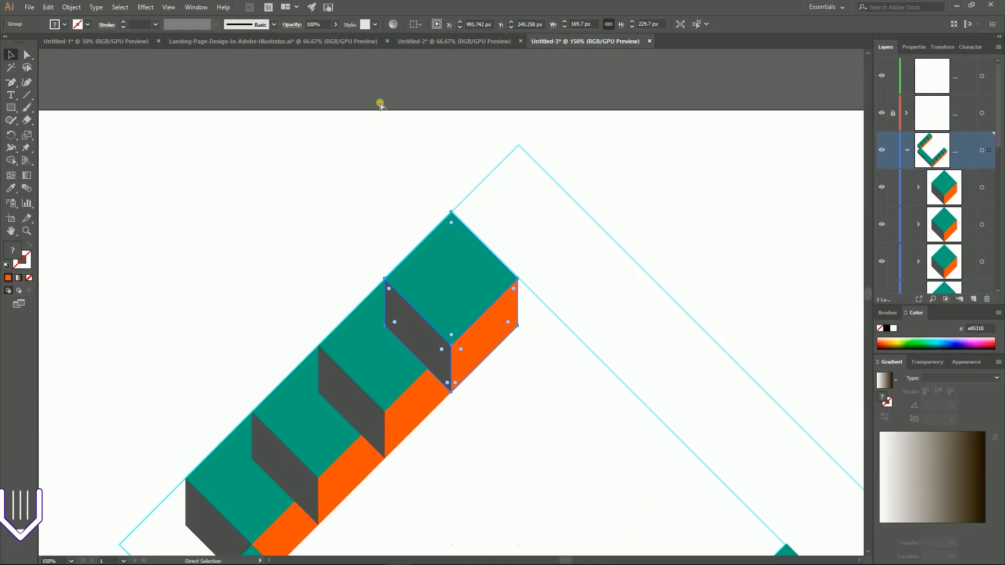
key(v)
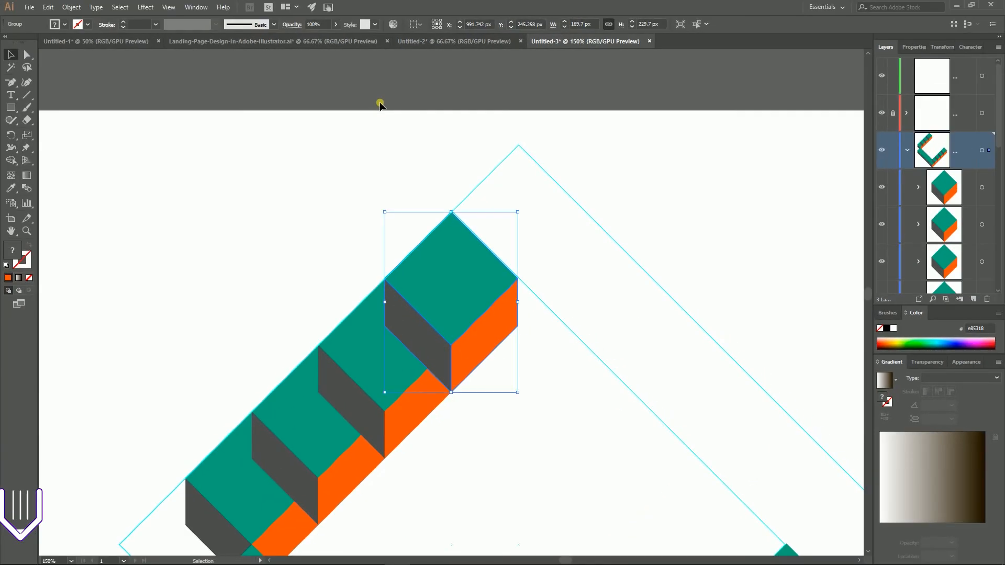
drag(664, 298, 531, 208)
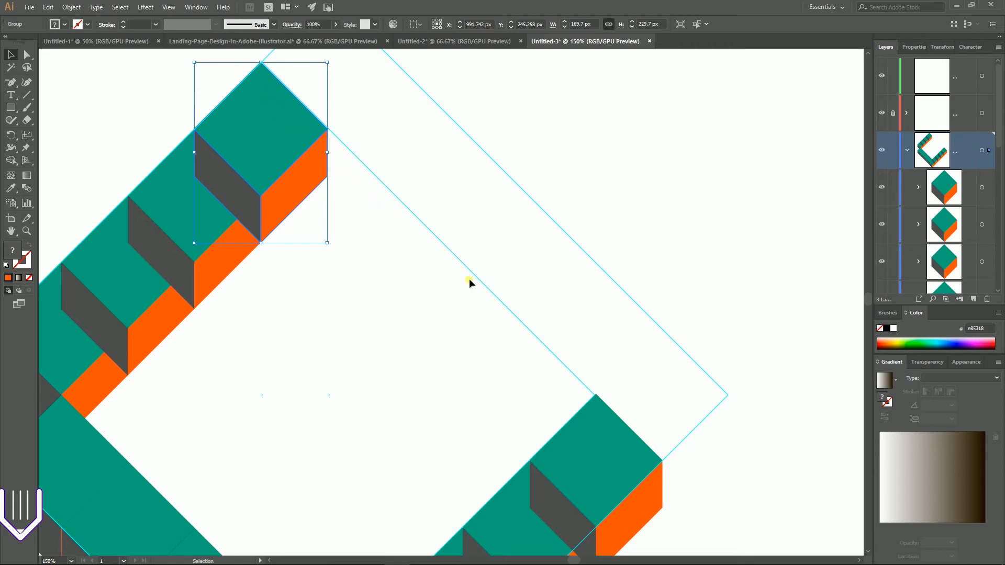
drag(262, 130, 311, 193)
drag(309, 189, 309, 190)
click(393, 341)
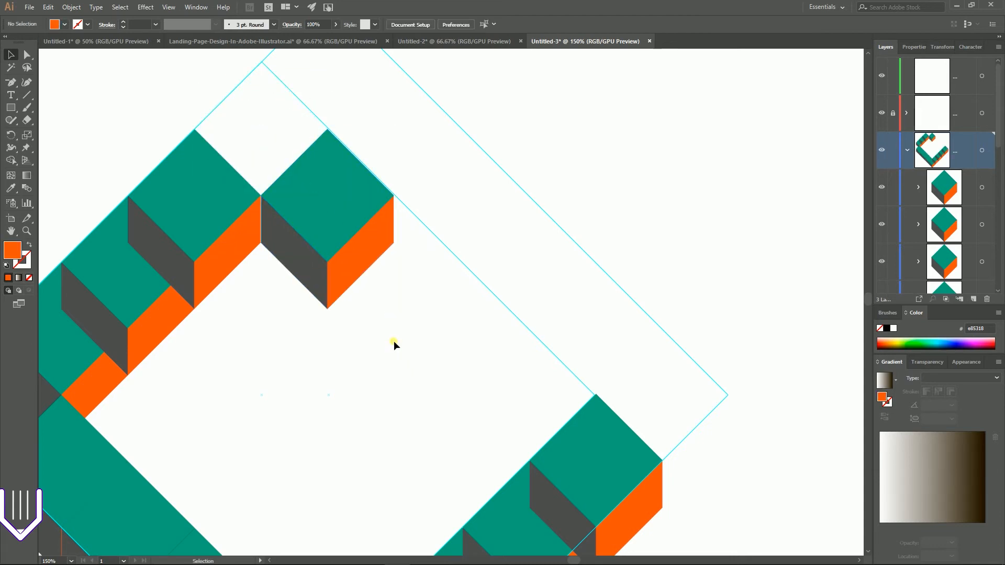
key(ctrl+z)
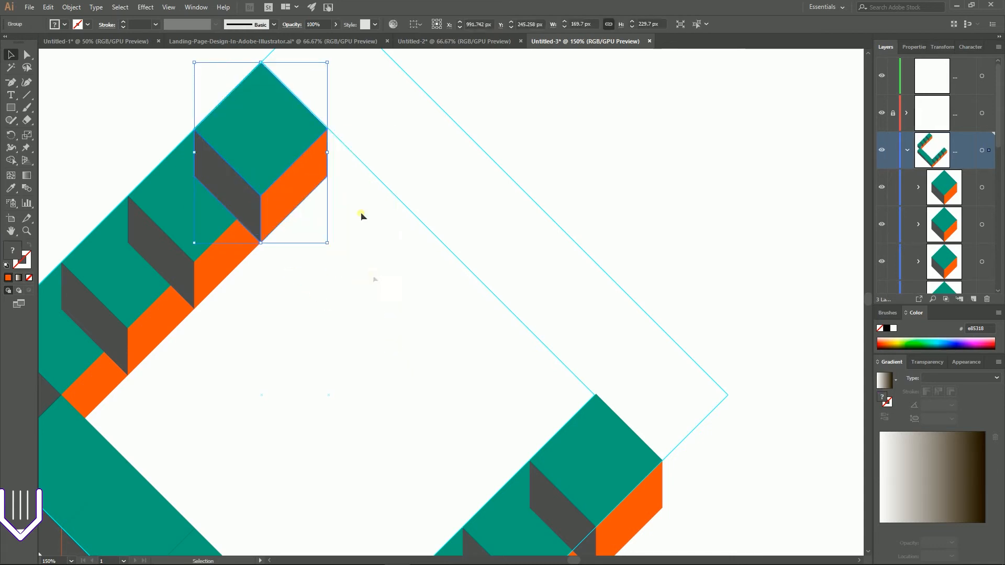
Try to ungroup the top corner cube into separate faces
right_click(284, 120)
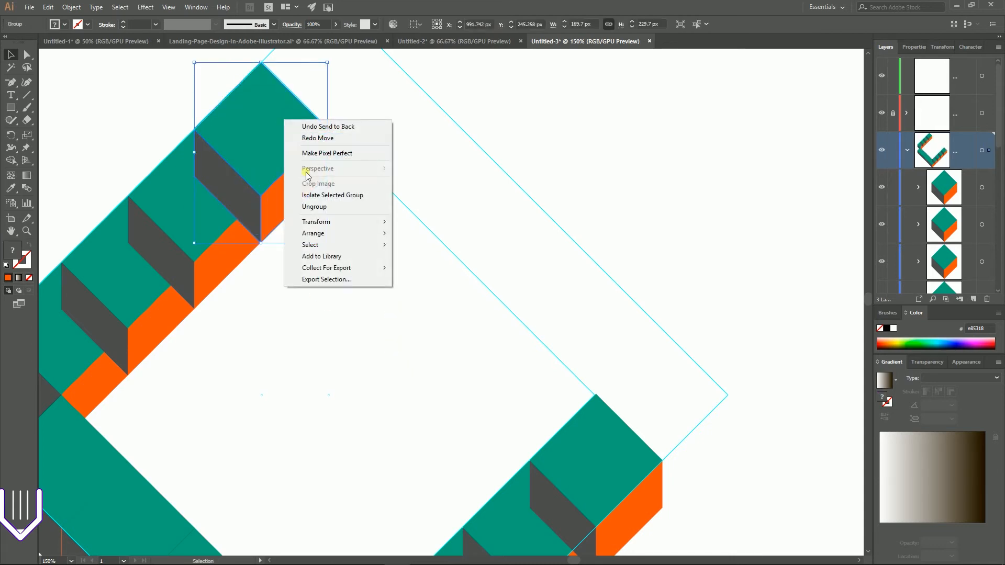
click(313, 206)
click(340, 265)
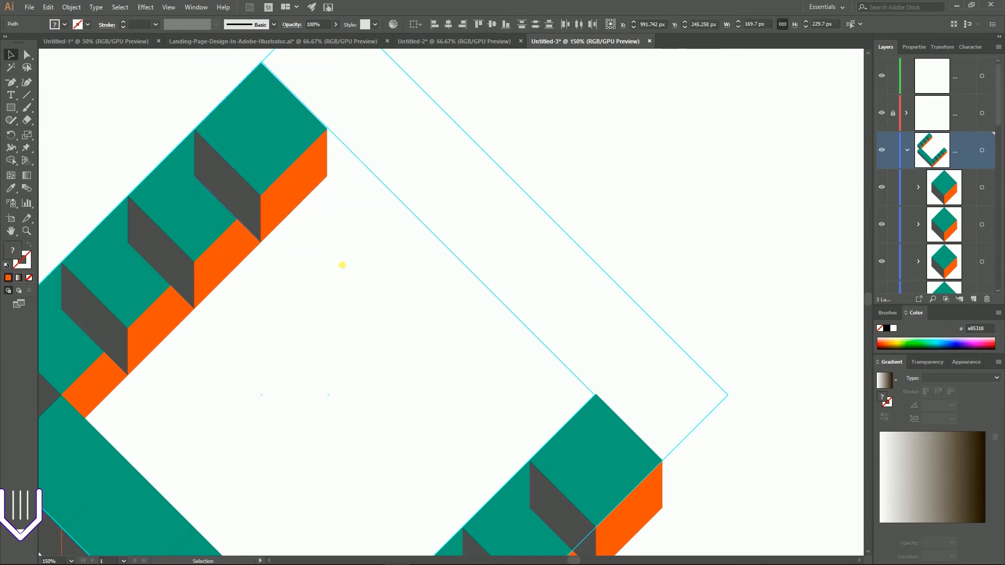
Duplicate the top corner cube one cube position down-right along the inner diamond guide
click(227, 168)
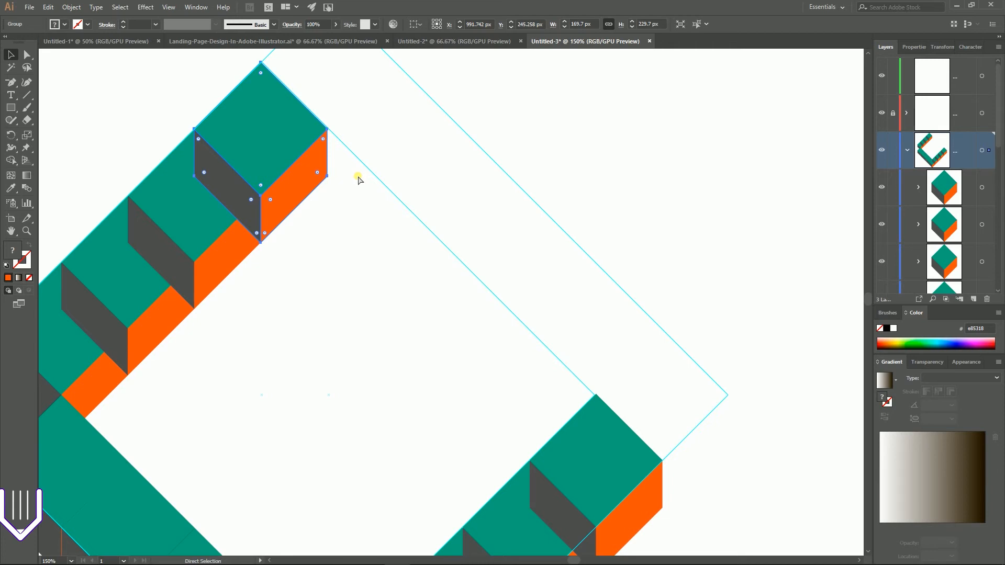
key(v)
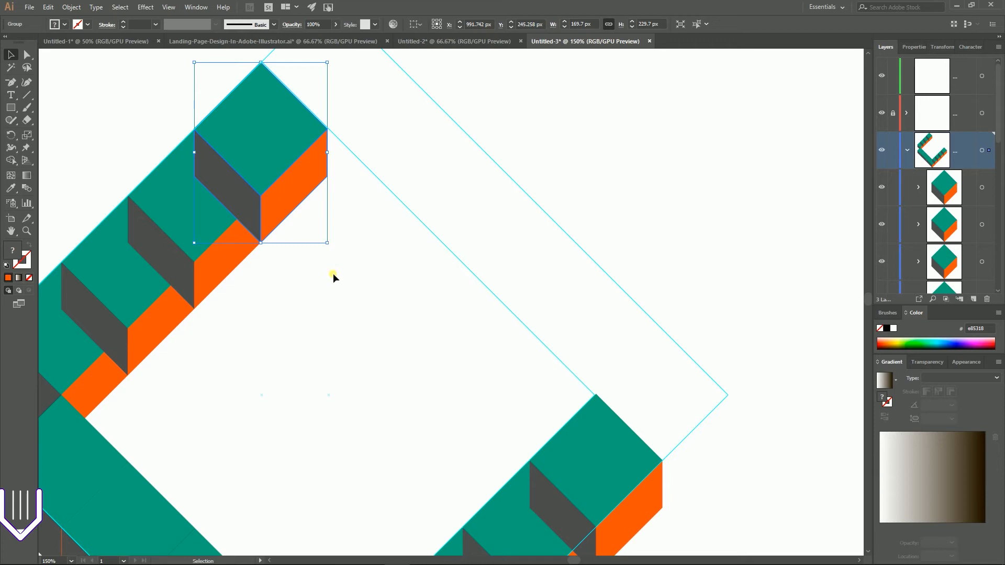
drag(275, 150, 322, 226)
Ungroup the original top corner cube and delete its green top face
click(257, 116)
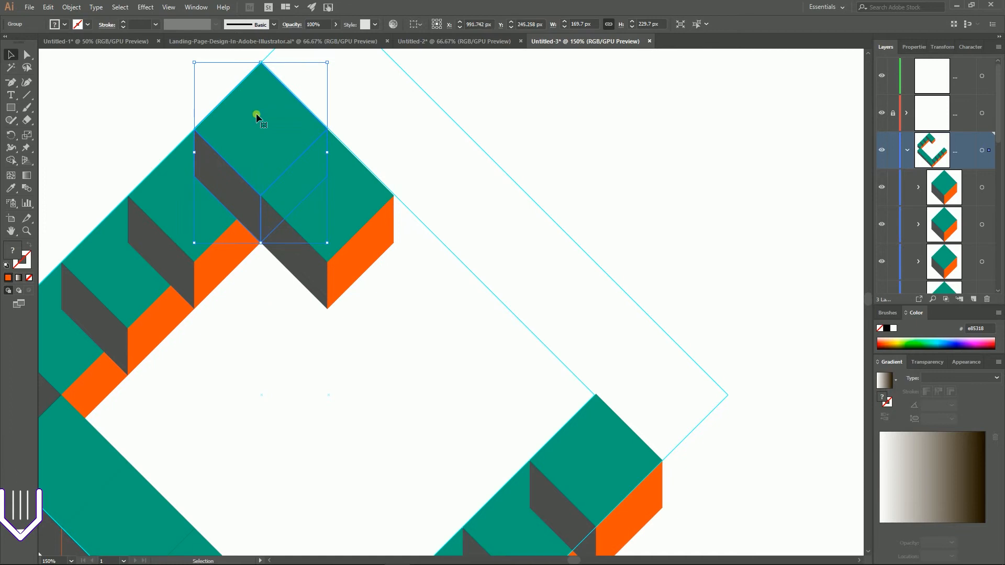
right_click(256, 114)
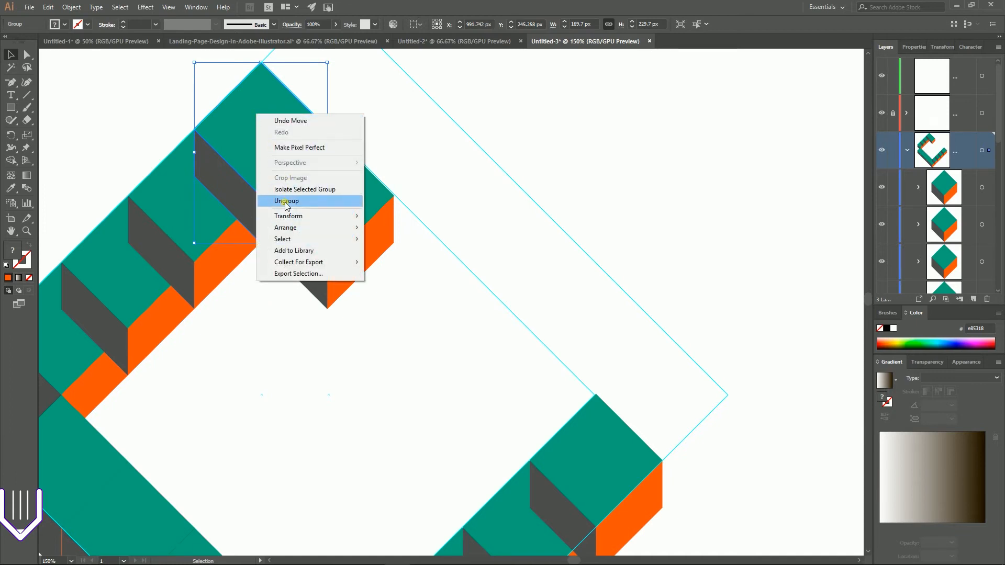
click(287, 203)
click(378, 114)
click(265, 117)
key(Delete)
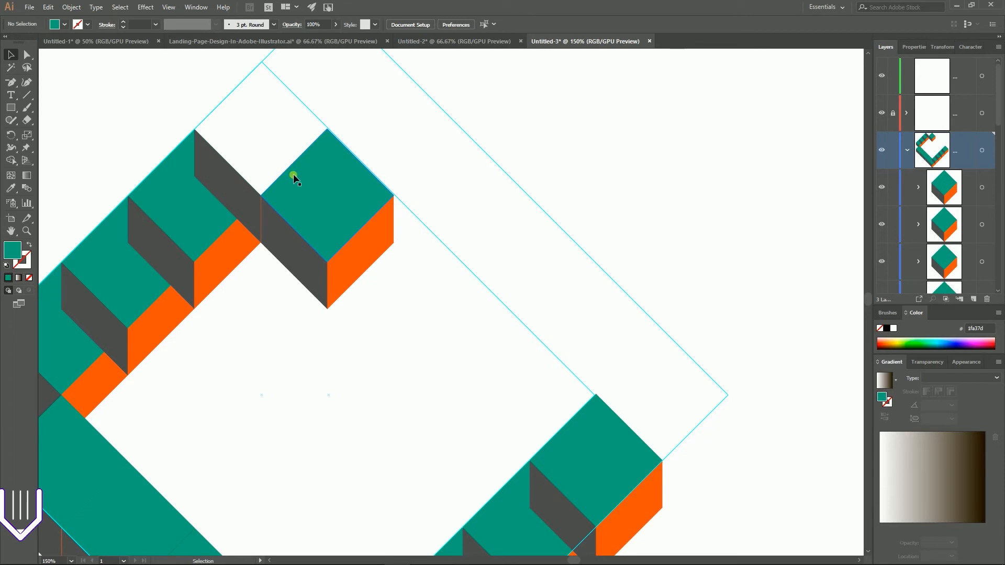
Send the leftover dark side face of the original top corner cube to the back
click(320, 190)
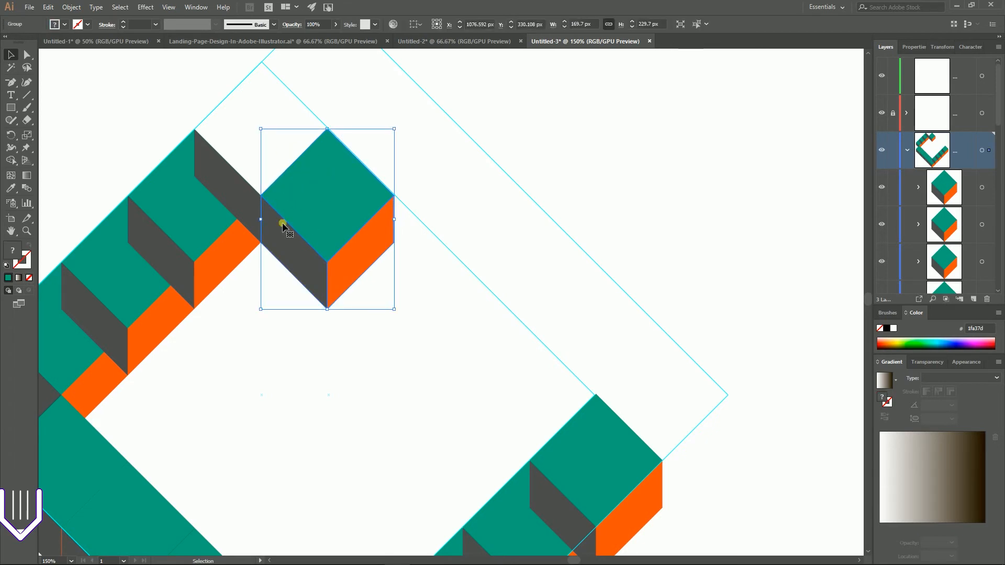
ctrl+click(225, 185)
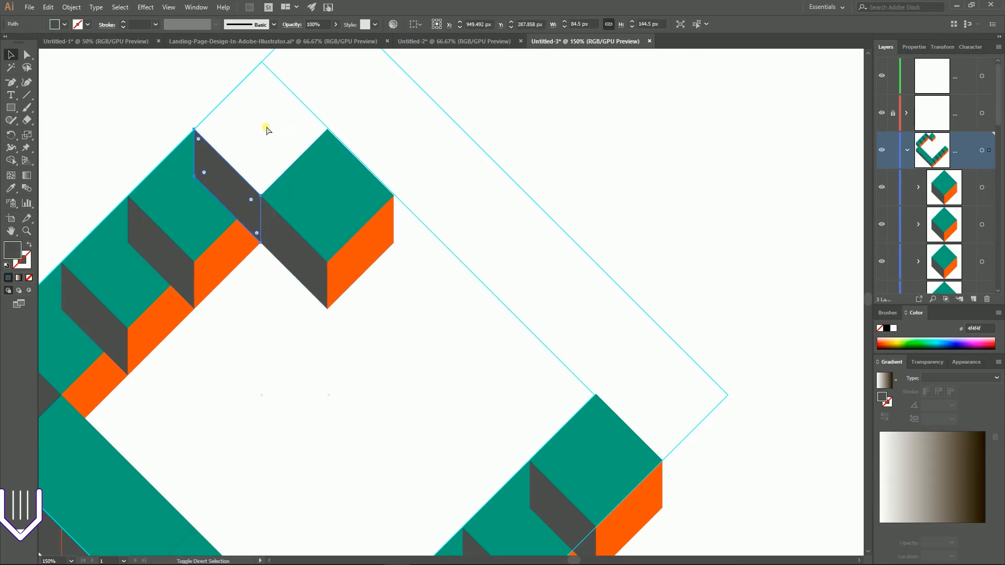
key(ctrl+shift+bracketleft)
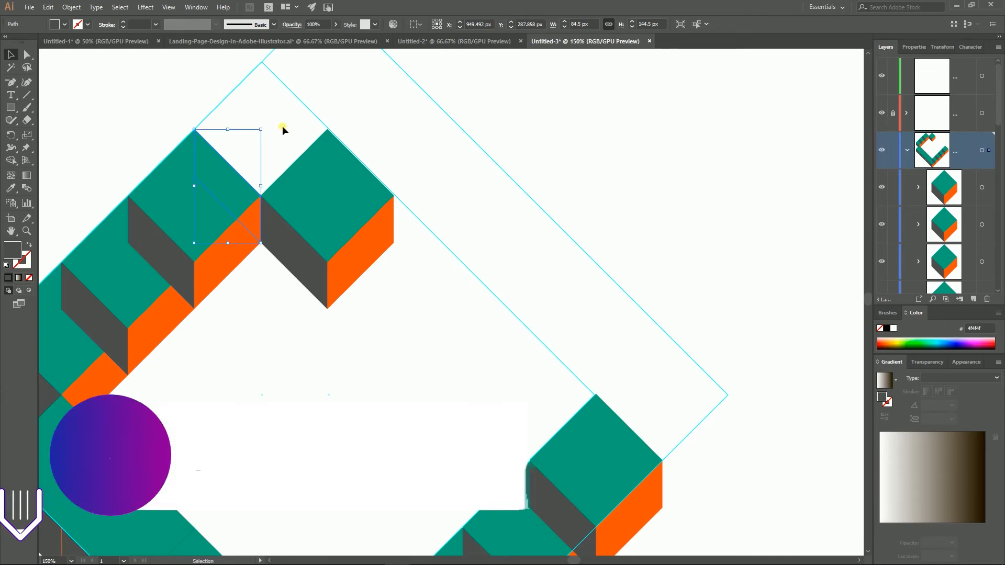
click(331, 108)
drag(313, 202, 314, 202)
shift+click(332, 215)
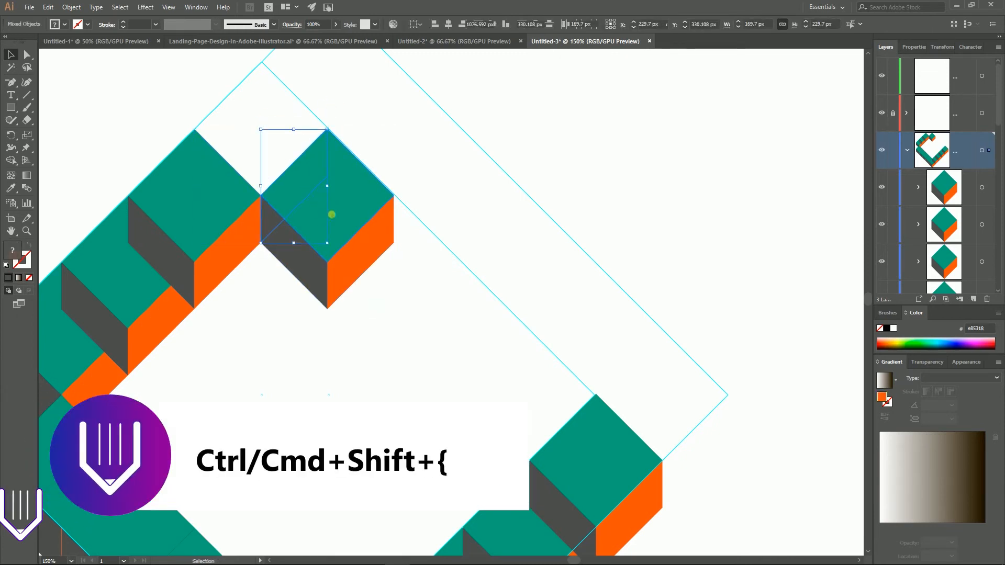
click(404, 133)
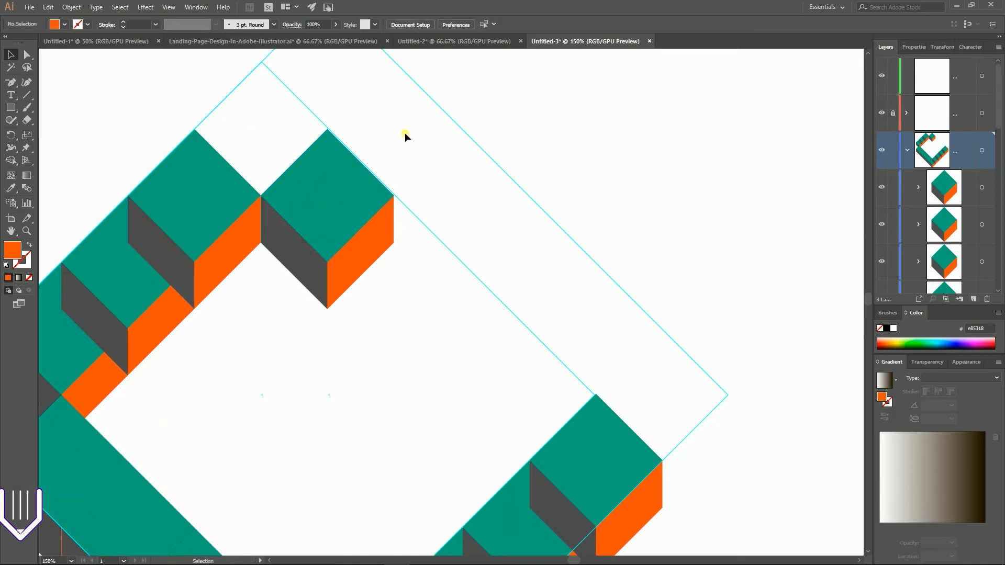
key(ctrl+z)
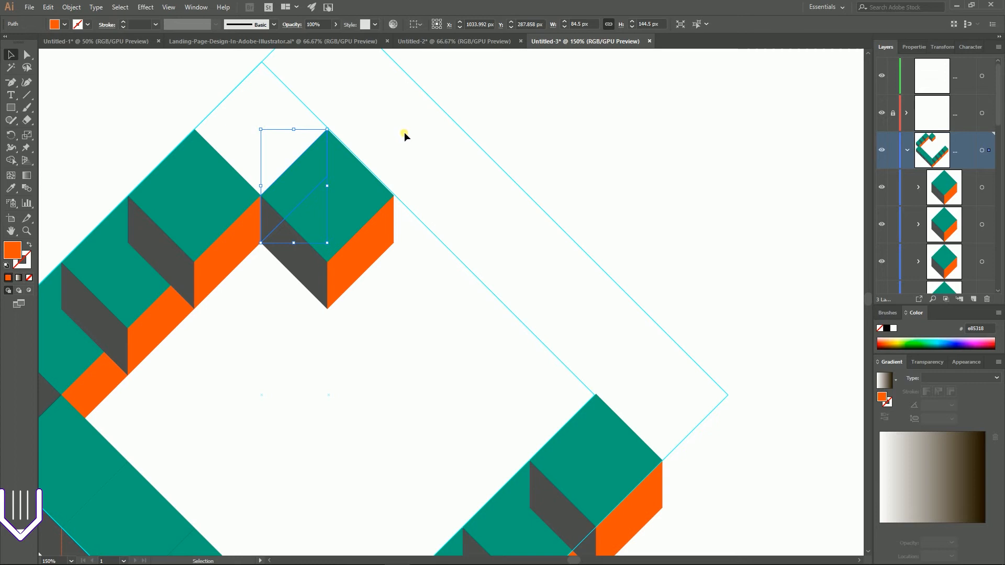
click(404, 131)
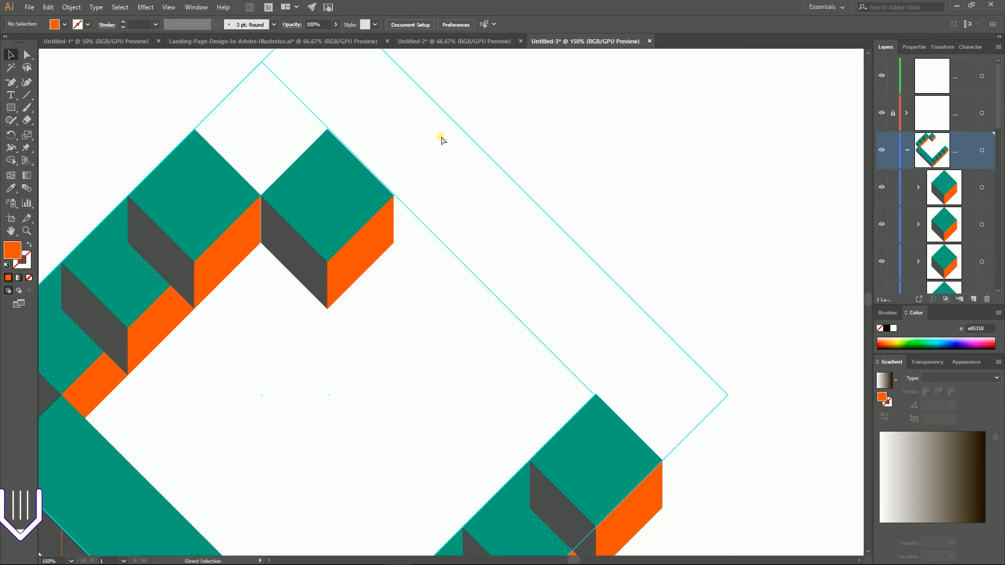
Duplicate the end cube of the bottom-to-right row one cube position up-left along the inner diamond guide
key(ctrl+minus)
key(ctrl+minus)
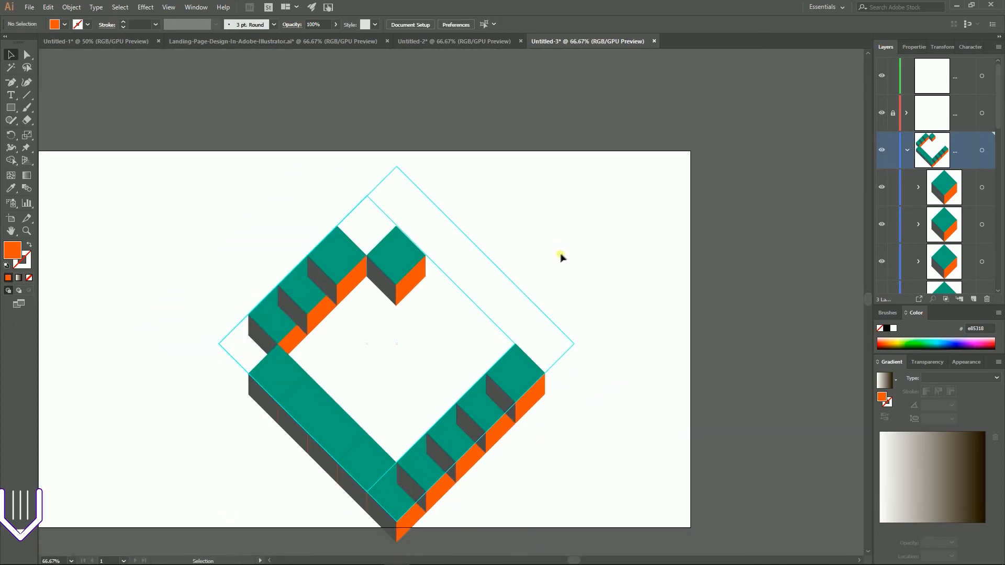
scroll(549, 293, down, 5)
click(513, 242)
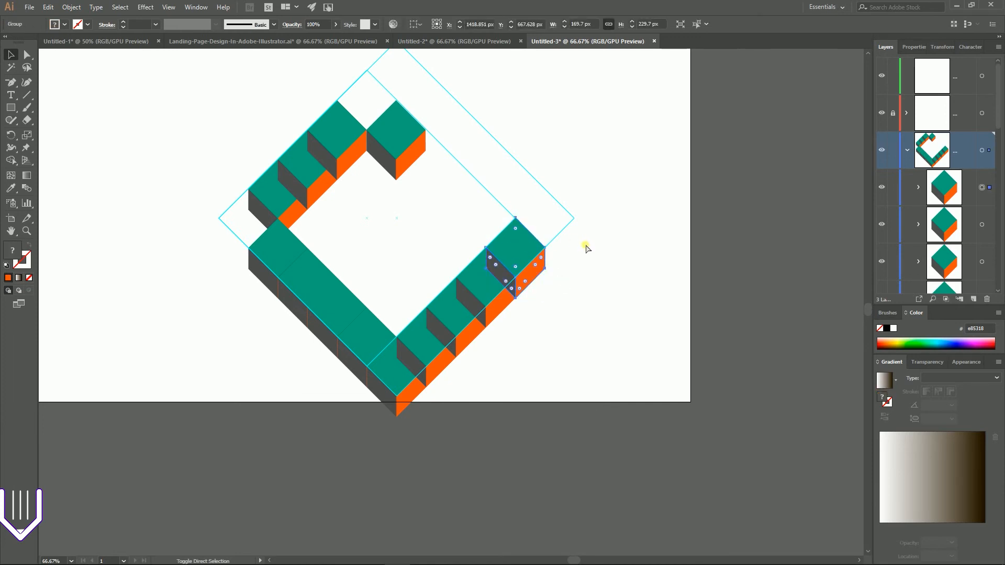
key(ctrl+plus)
key(ctrl+plus)
key(ctrl+plus)
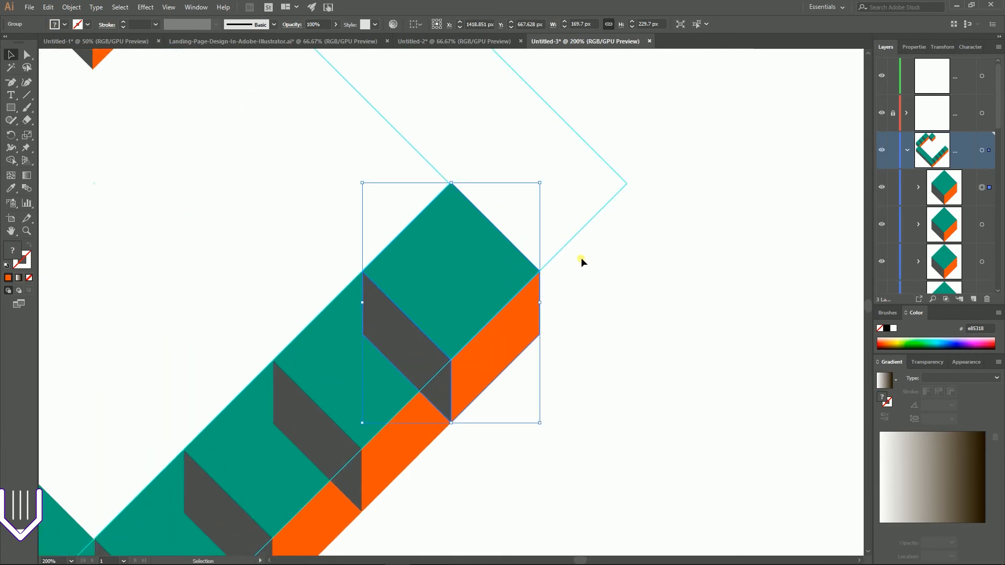
click(554, 373)
click(391, 330)
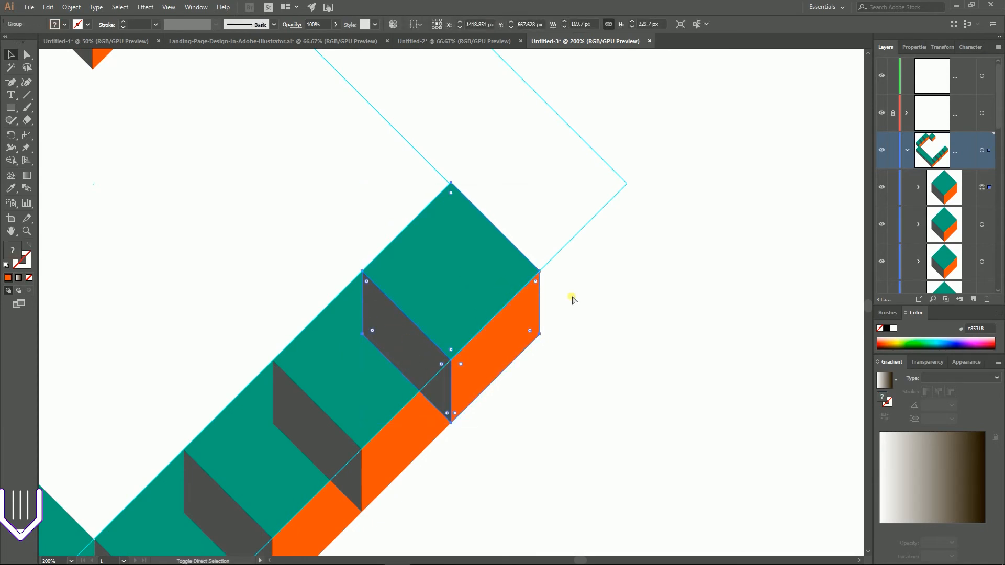
key(v)
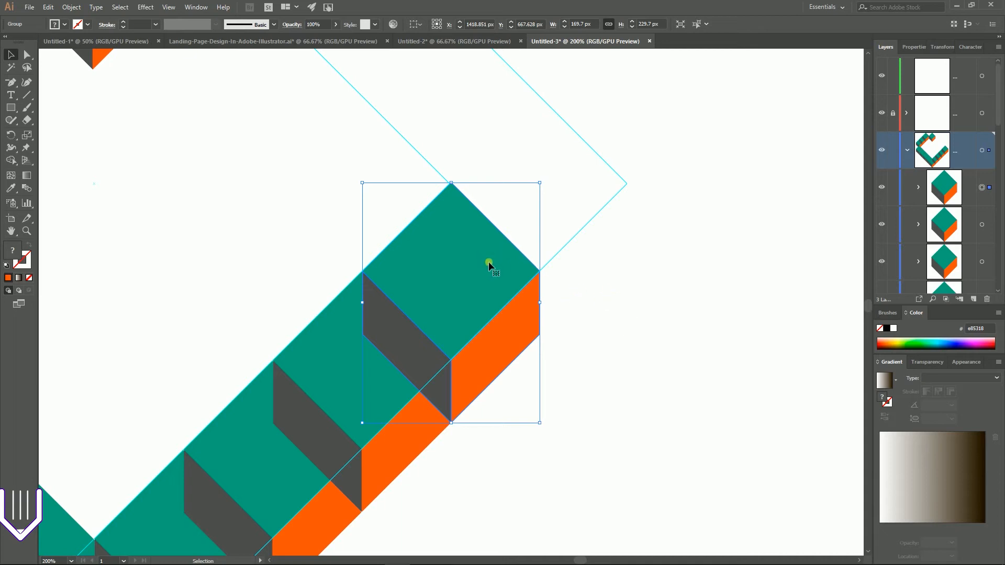
drag(487, 263, 401, 175)
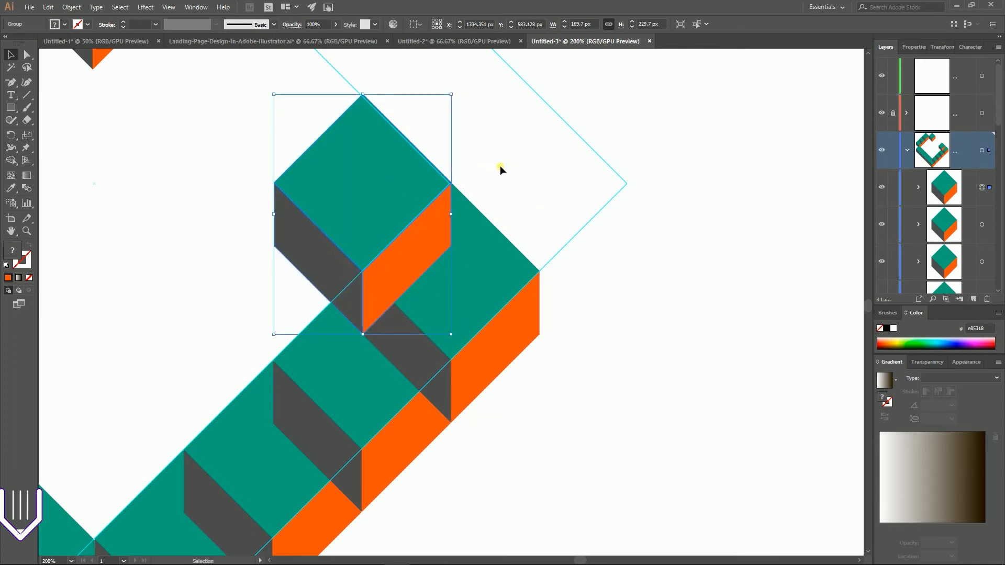
Ungroup the original right corner cube and delete its green top face and orange side face
click(520, 174)
click(489, 267)
right_click(493, 266)
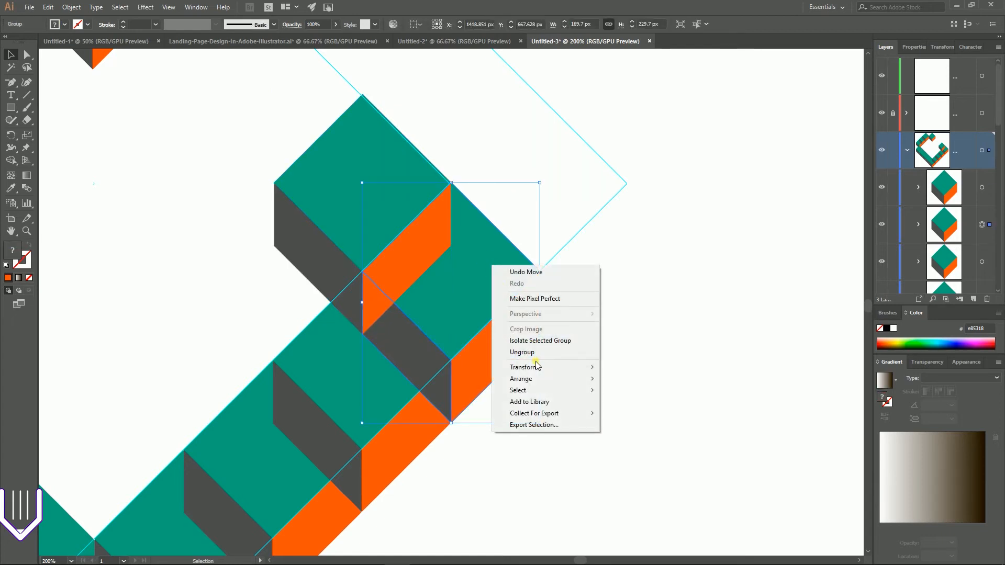
click(524, 352)
click(574, 246)
click(534, 316)
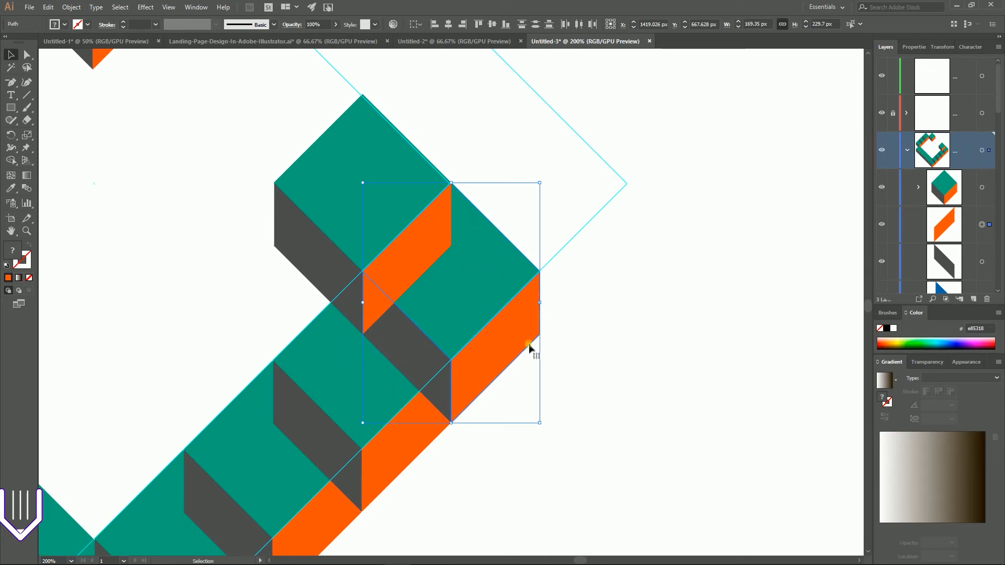
key(Delete)
Send the leftover dark side face of the original right corner cube to the back
click(415, 337)
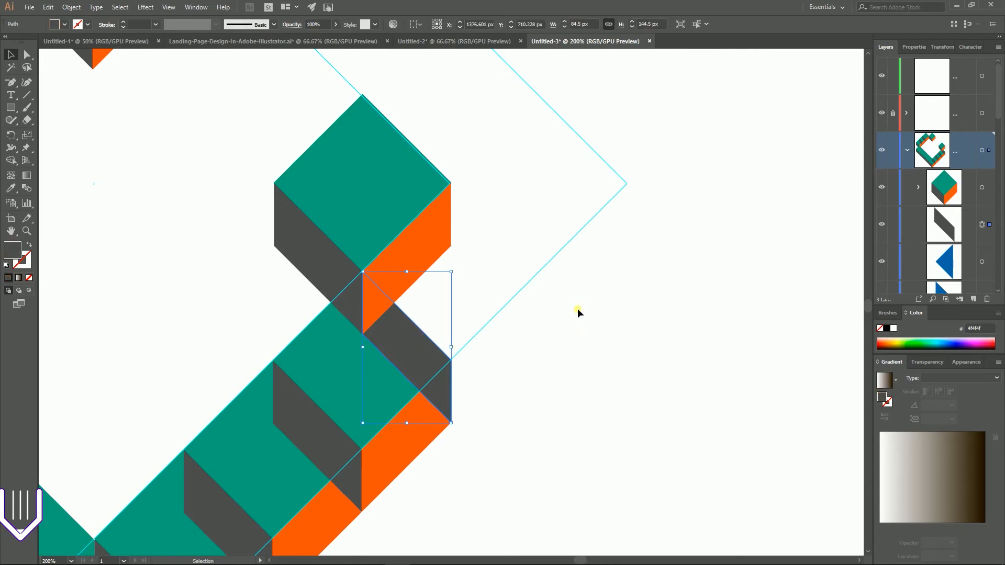
key(a)
key(v)
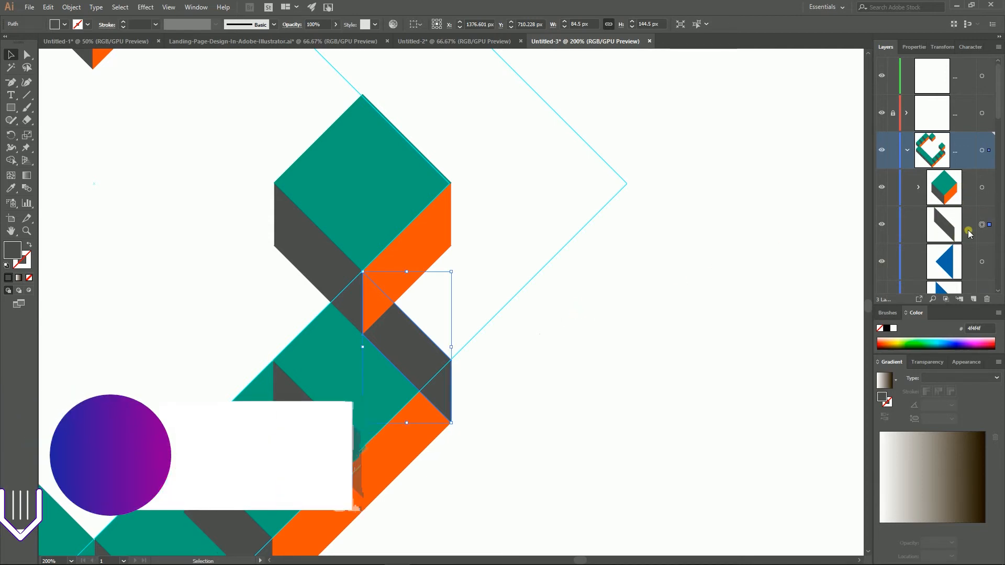
key(a)
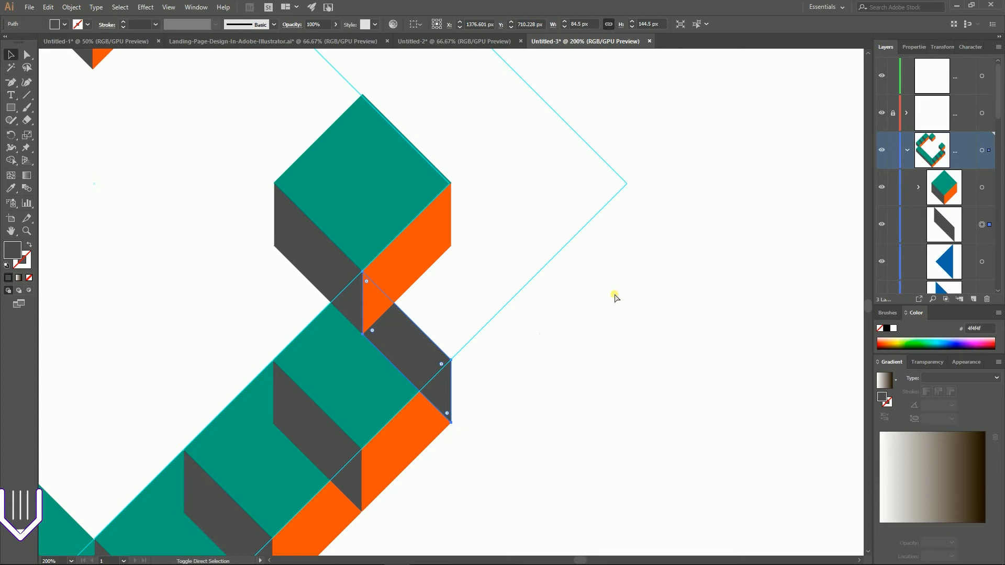
key(ctrl+shift+bracketleft)
click(633, 306)
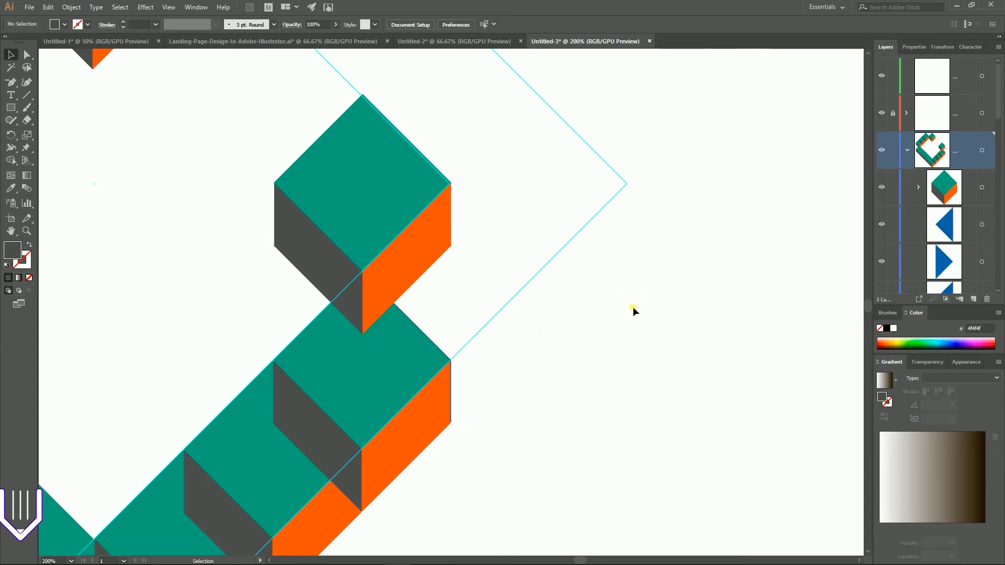
Send the duplicated cube above the end of the bottom-to-right row to the back of the stack
key(ctrl+minus)
key(ctrl+minus)
key(ctrl+minus)
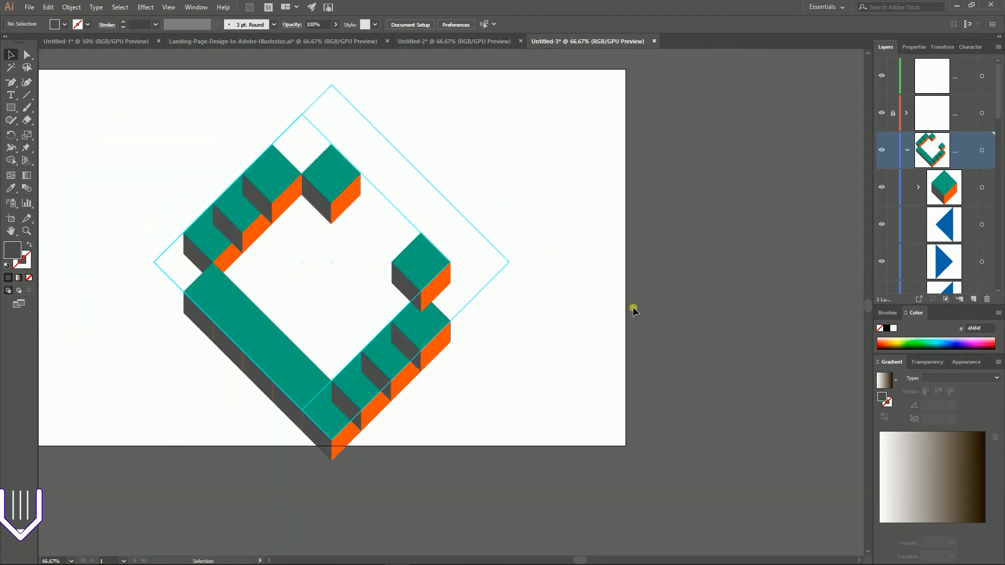
click(418, 249)
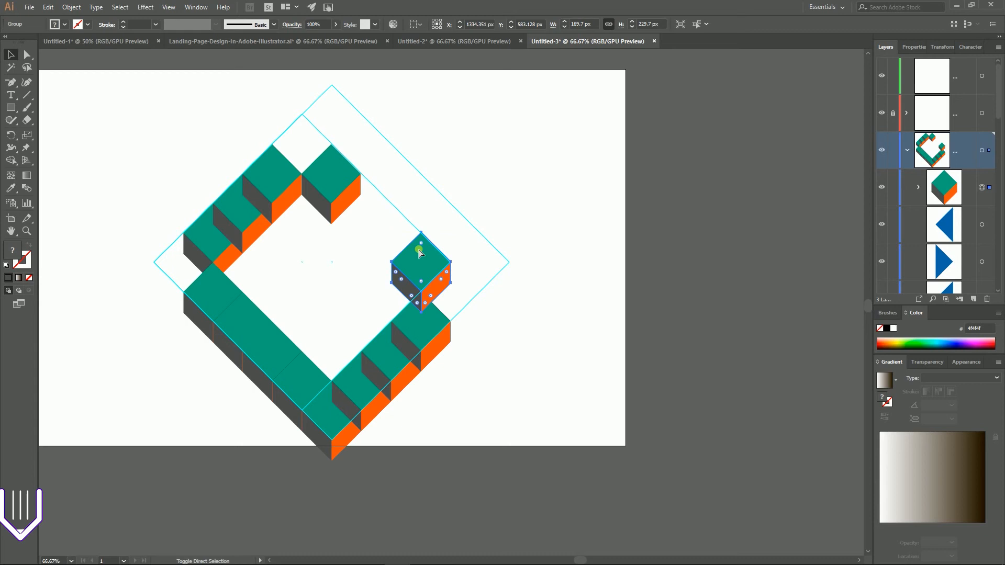
key(ctrl+shift+bracketleft)
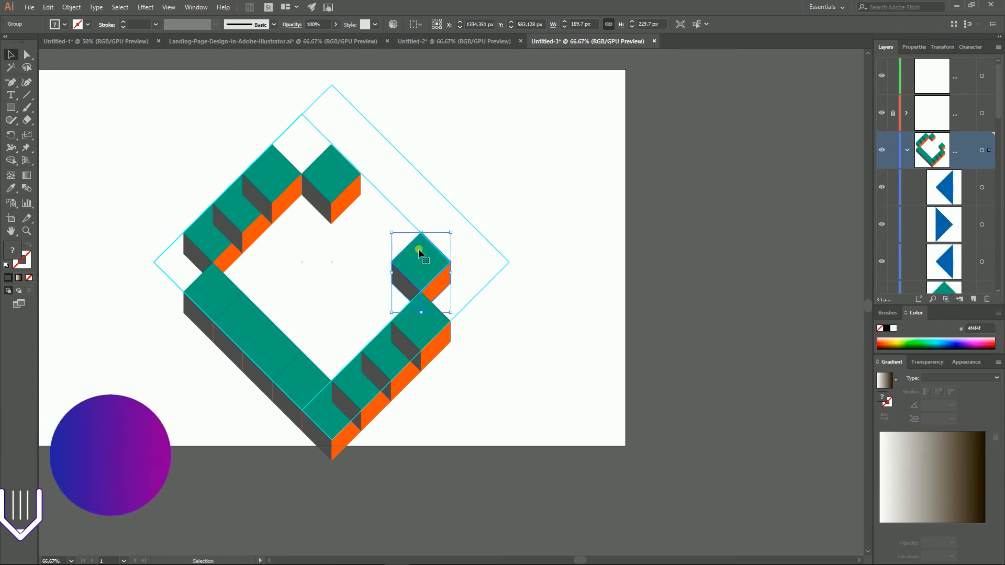
click(316, 263)
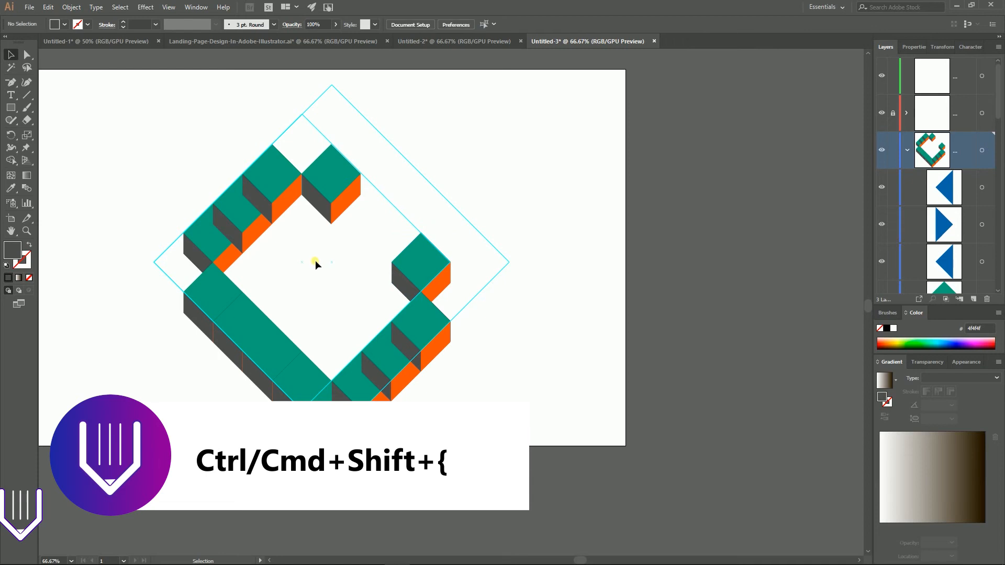
Select all the cubes of the design and ungroup them into separate faces
drag(149, 129, 514, 436)
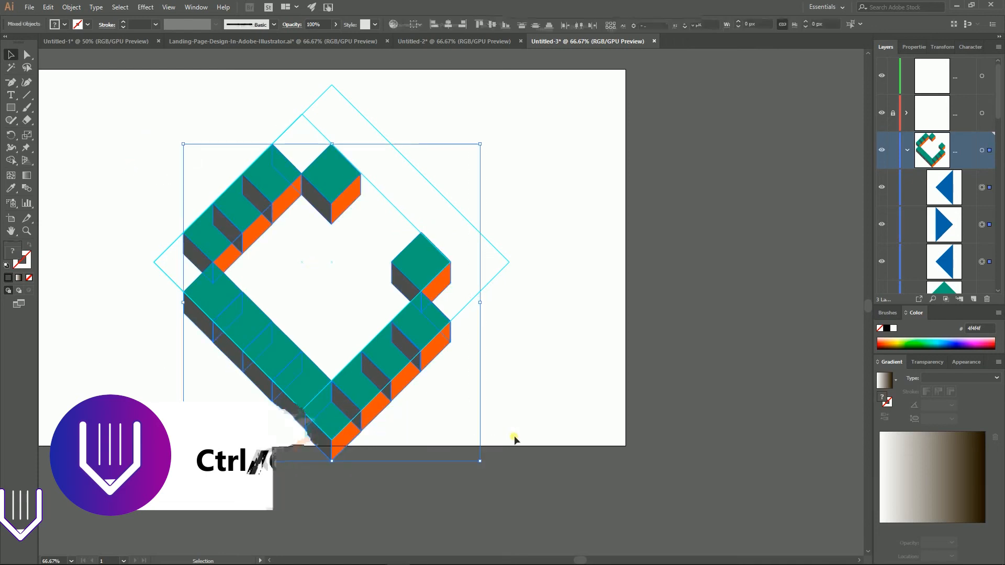
scroll(991, 241, down, 5)
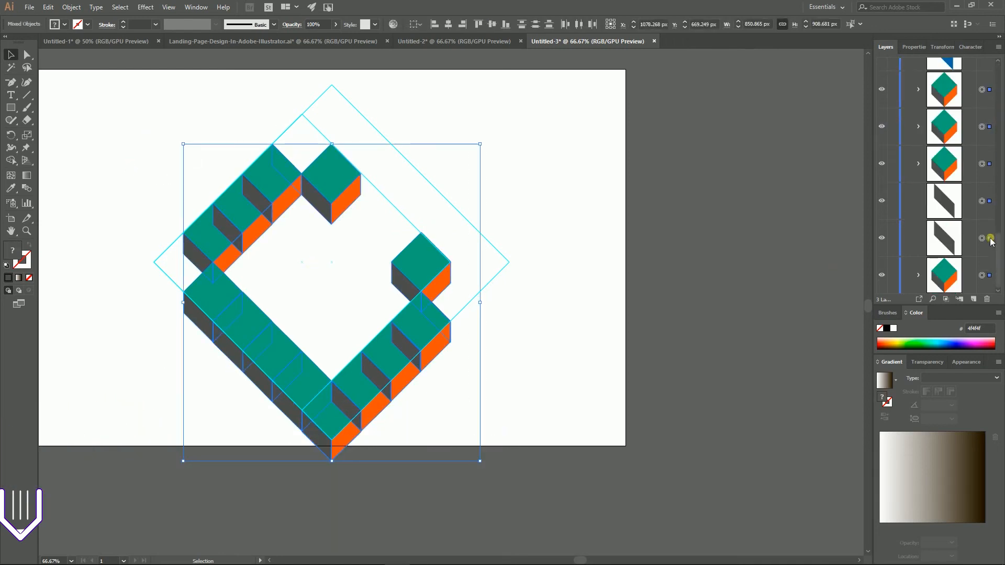
key(a)
key(shift+ctrl+g)
key(v)
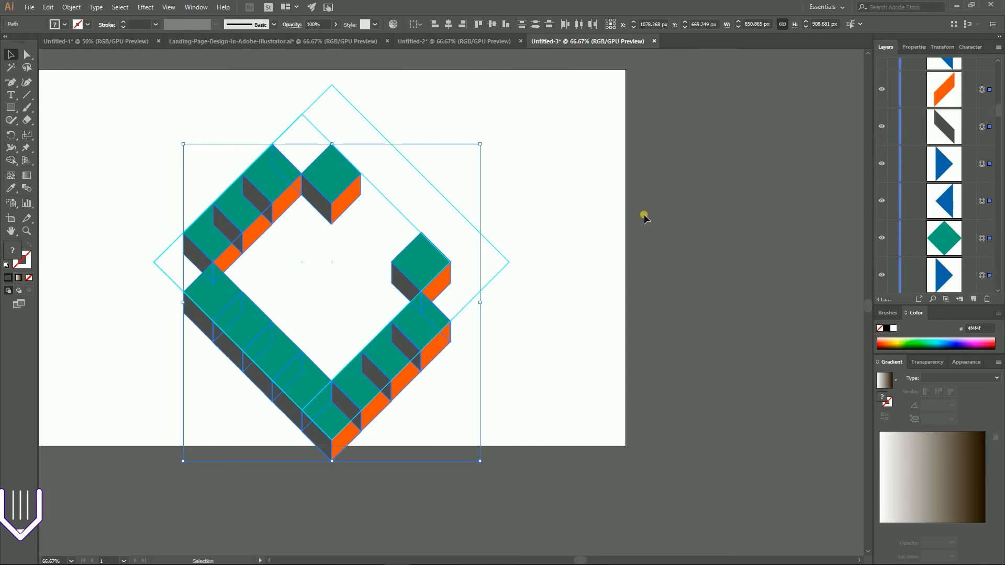
scroll(999, 176, up, 12)
scroll(972, 145, down, 10)
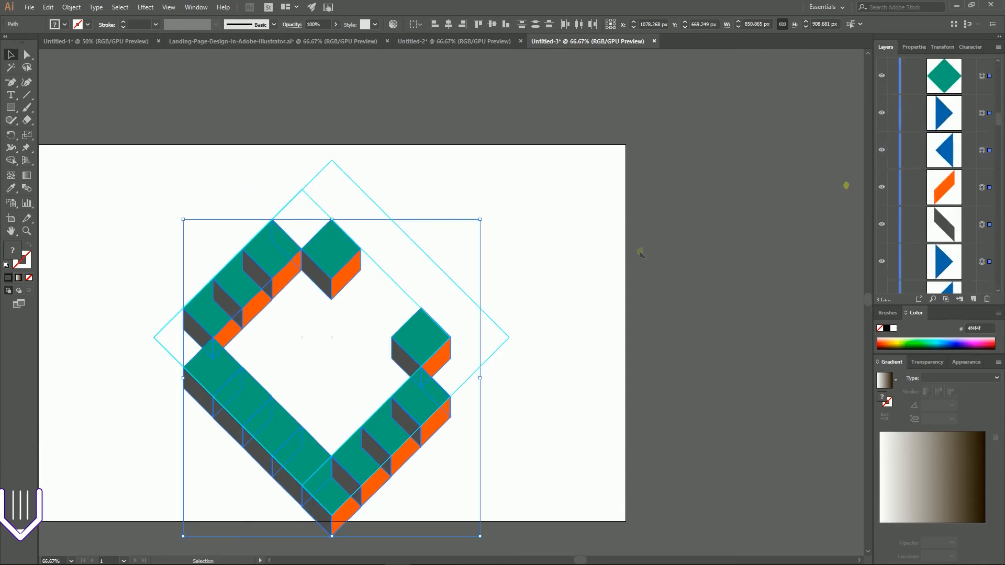
click(515, 313)
scroll(514, 312, down, 2)
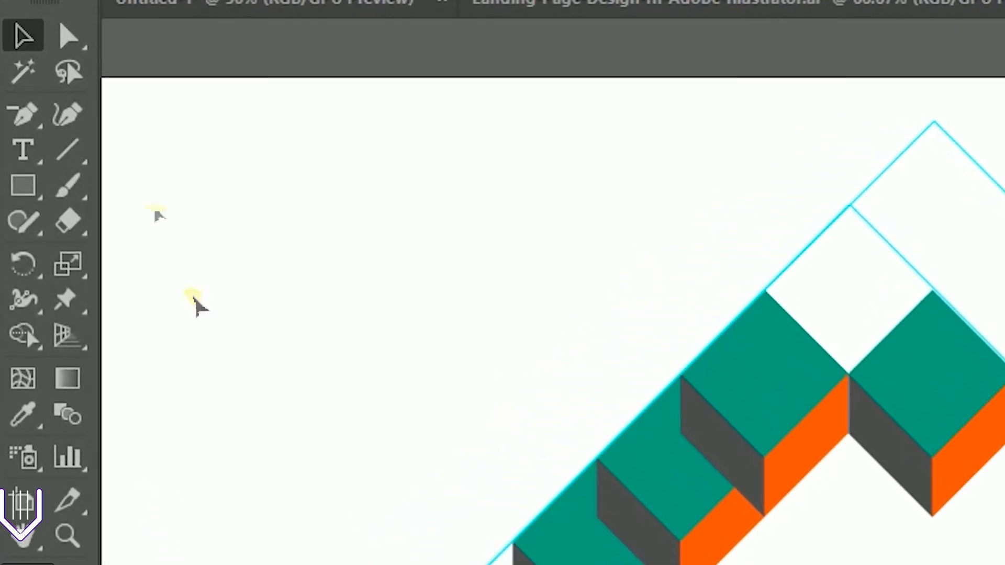
Select all the green top faces by matching fill with the Magic Wand and bring them to the front
click(25, 79)
click(753, 351)
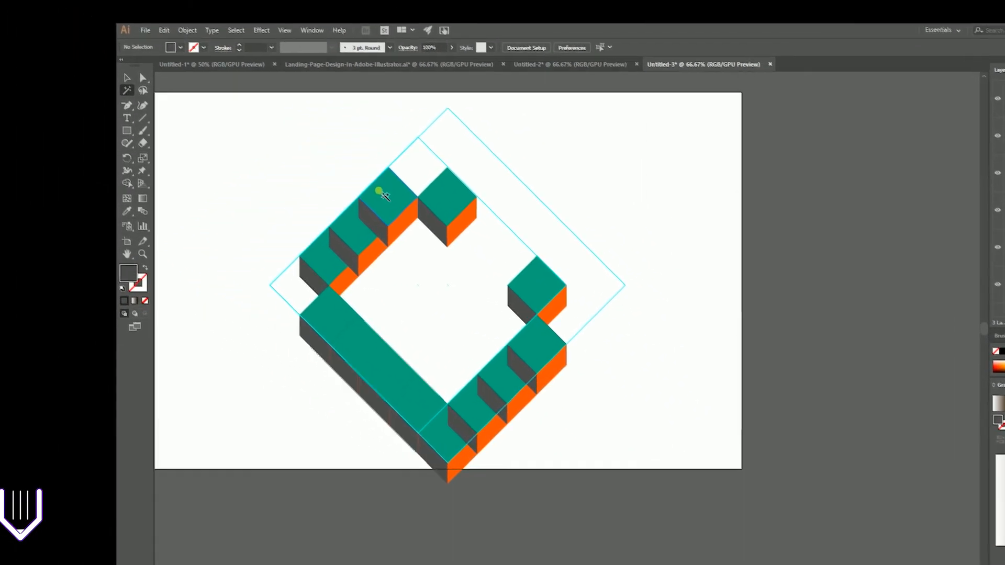
click(380, 195)
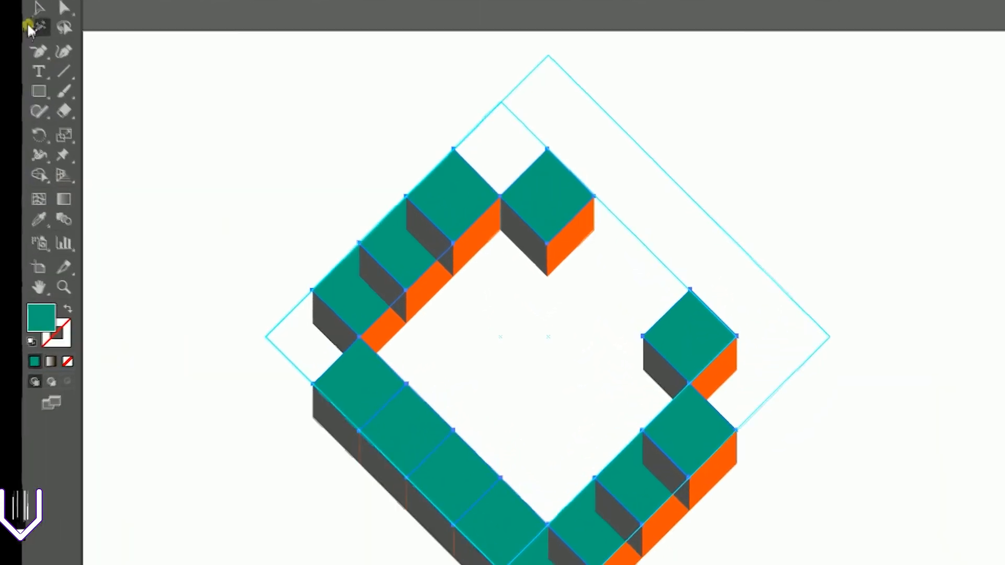
click(220, 97)
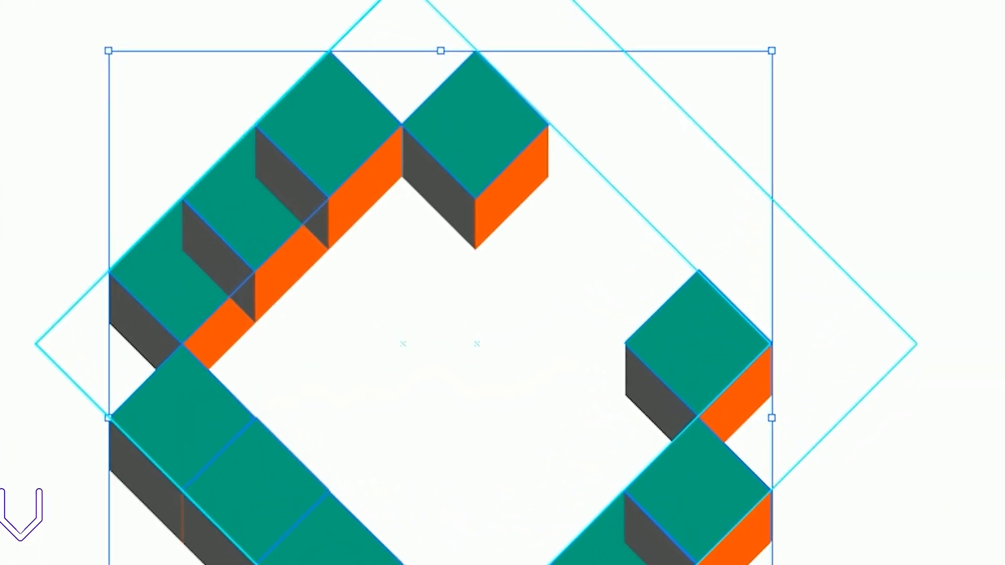
key(a)
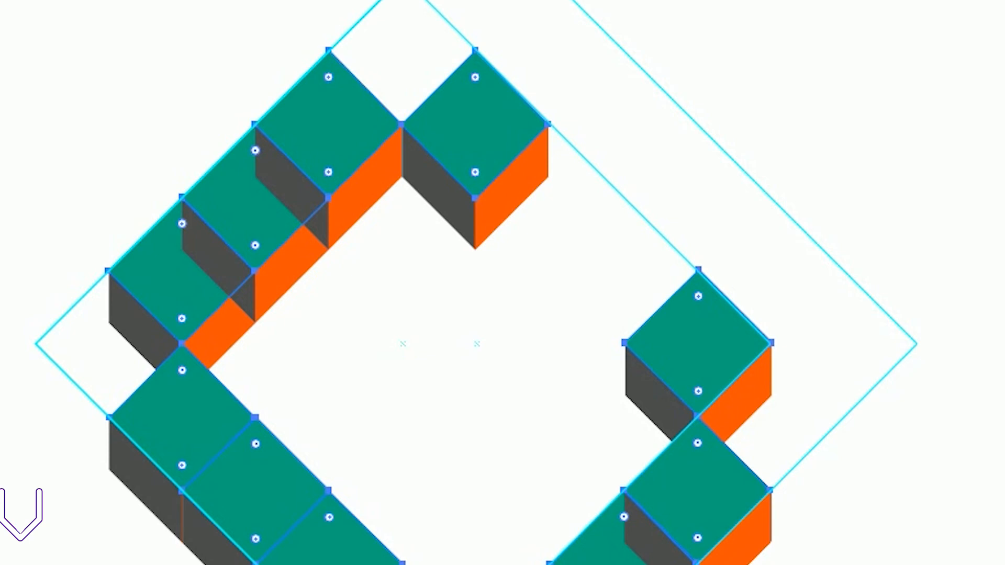
key(ctrl+shift+bracketright)
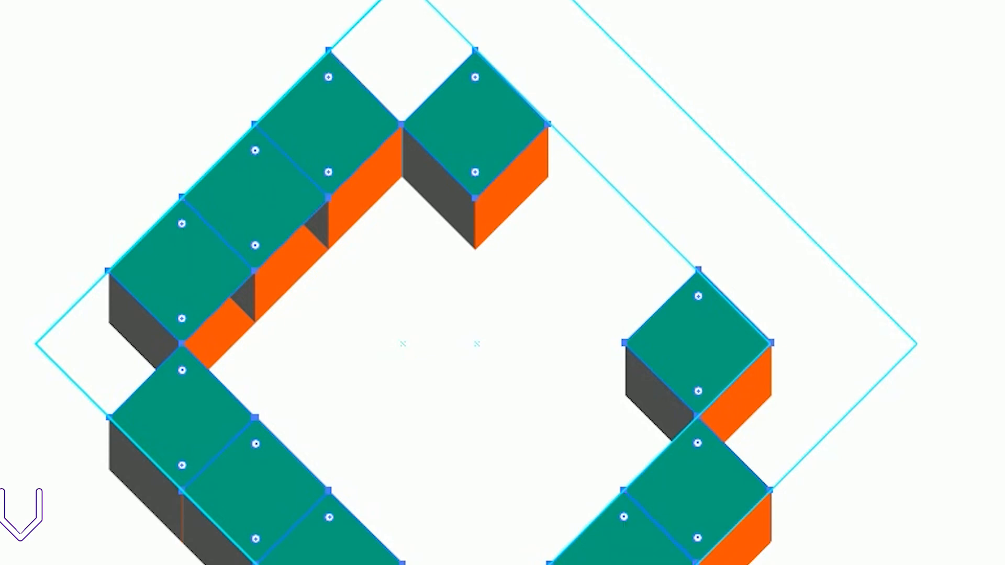
key(v)
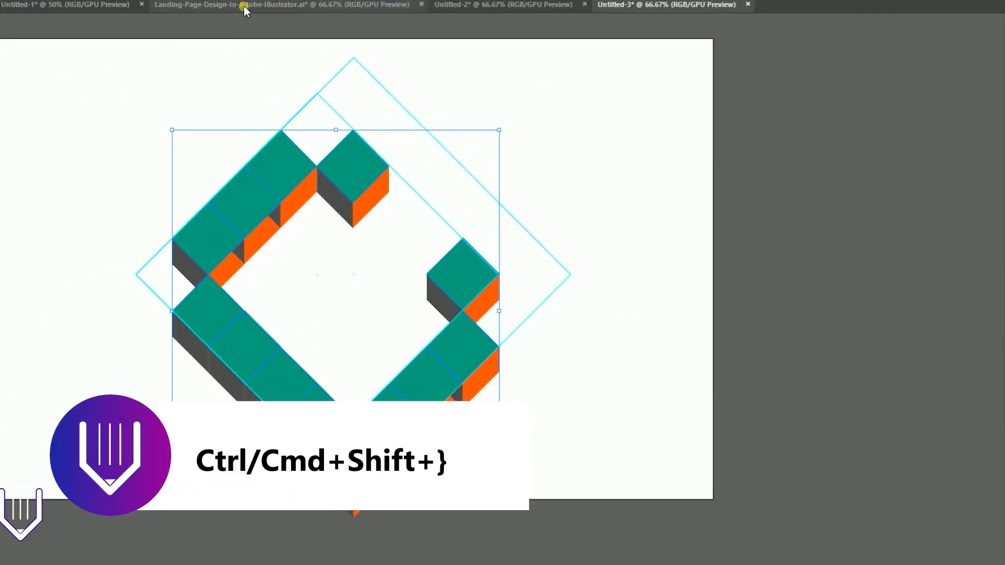
Copy a finished gradient cube from the Untitled-1 logo document into the blank area beside the design in Untitled-3
click(246, 11)
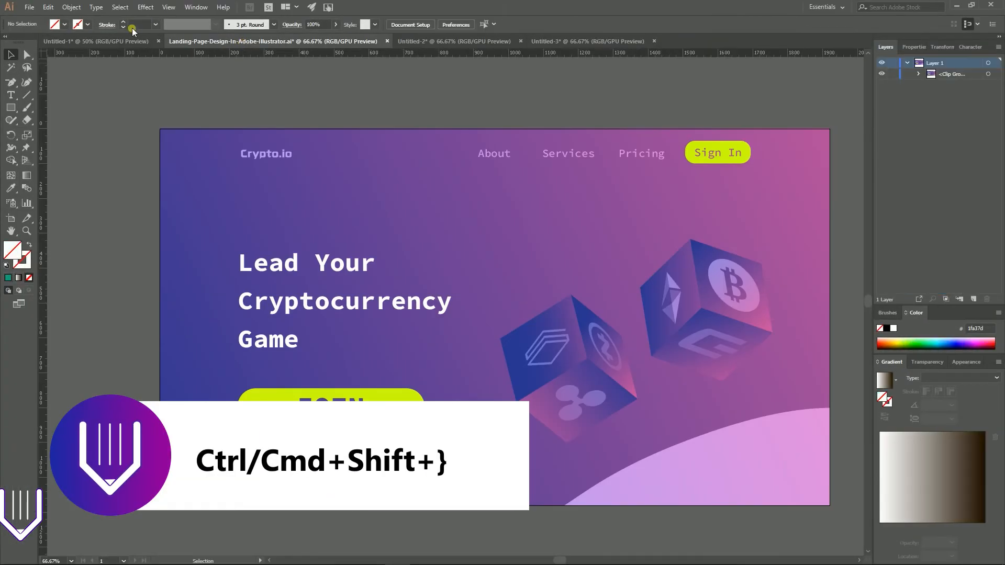
click(104, 4)
click(373, 324)
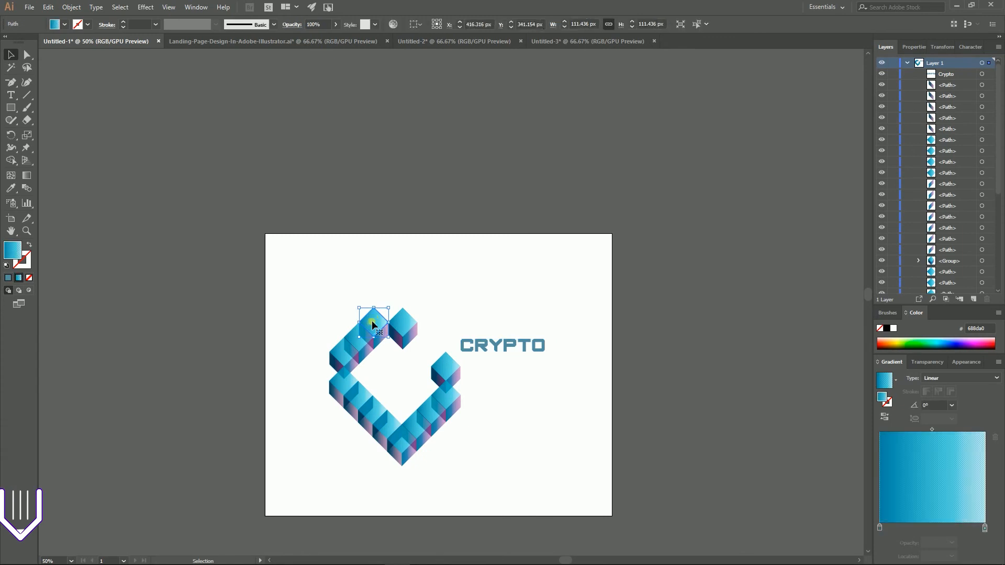
drag(381, 326, 400, 369)
key(ctrl+z)
drag(404, 332, 92, 123)
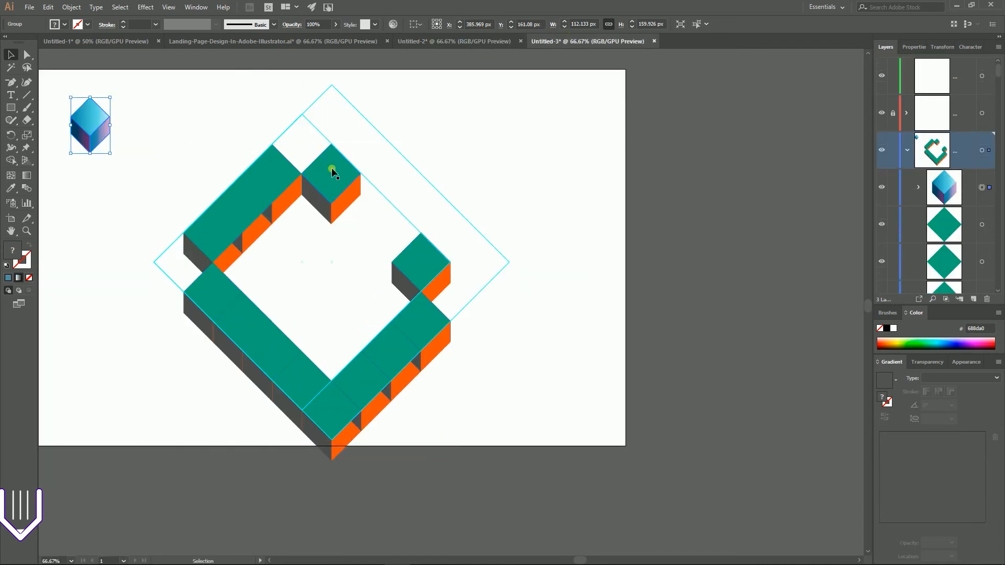
Recolour all the green top faces with the light blue gradient sampled from the reference cube's top face
click(331, 168)
shift+click(263, 172)
shift+click(232, 194)
shift+click(209, 233)
key(y)
click(331, 173)
click(10, 189)
click(82, 117)
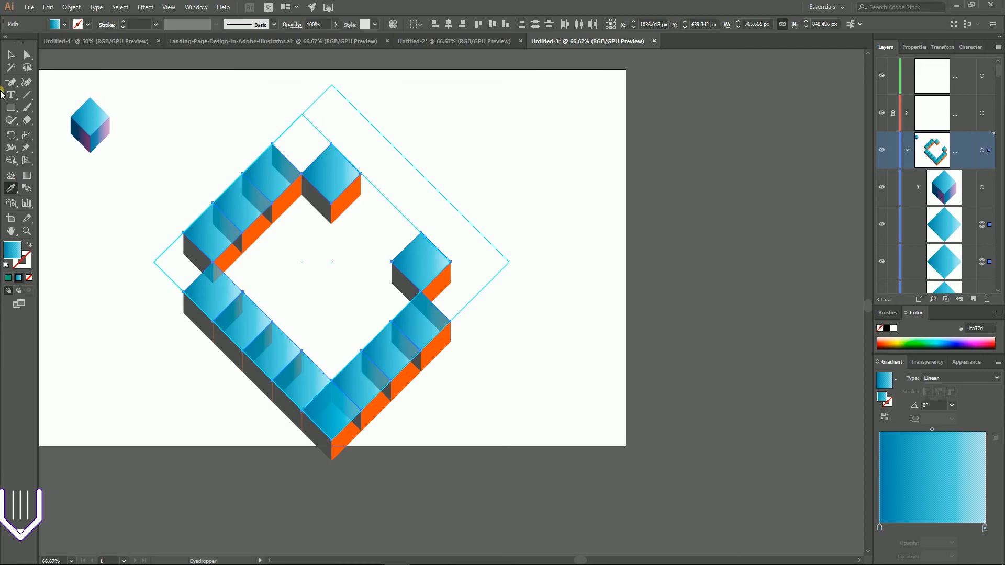
click(13, 54)
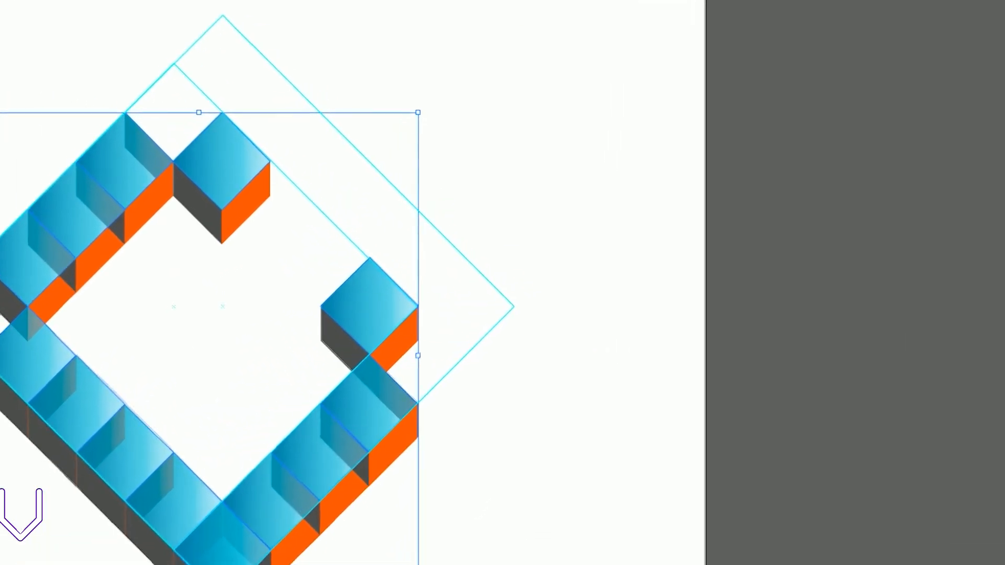
Examine the colour and opacity of both stops in the top faces' blue gradient, and the gradient's angle
drag(994, 388, 524, 56)
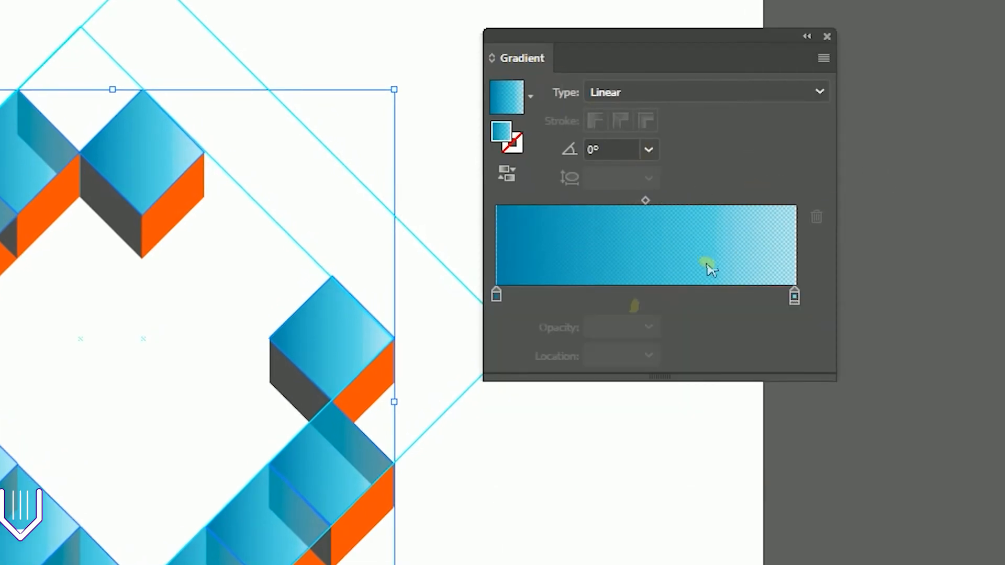
double_click(496, 295)
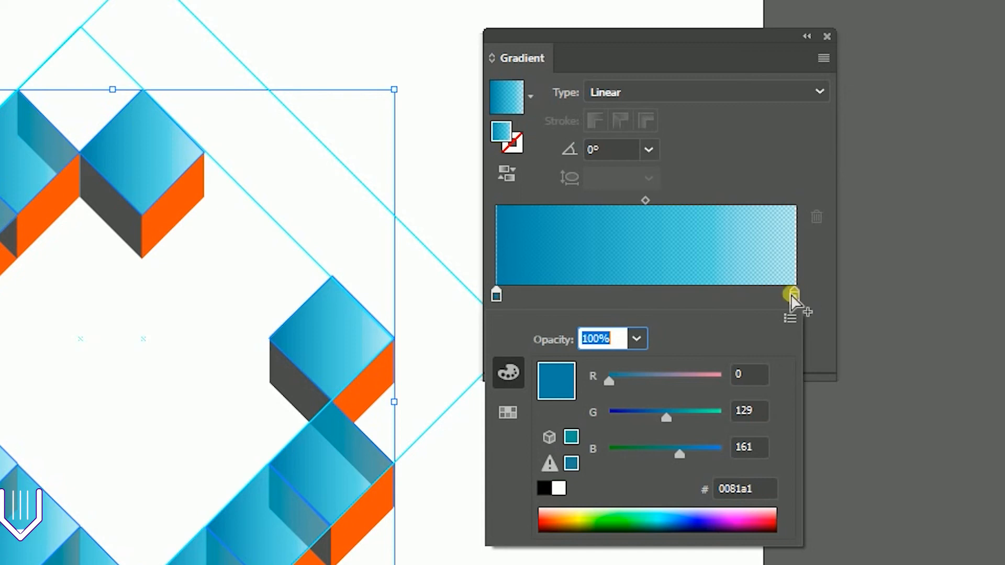
click(793, 297)
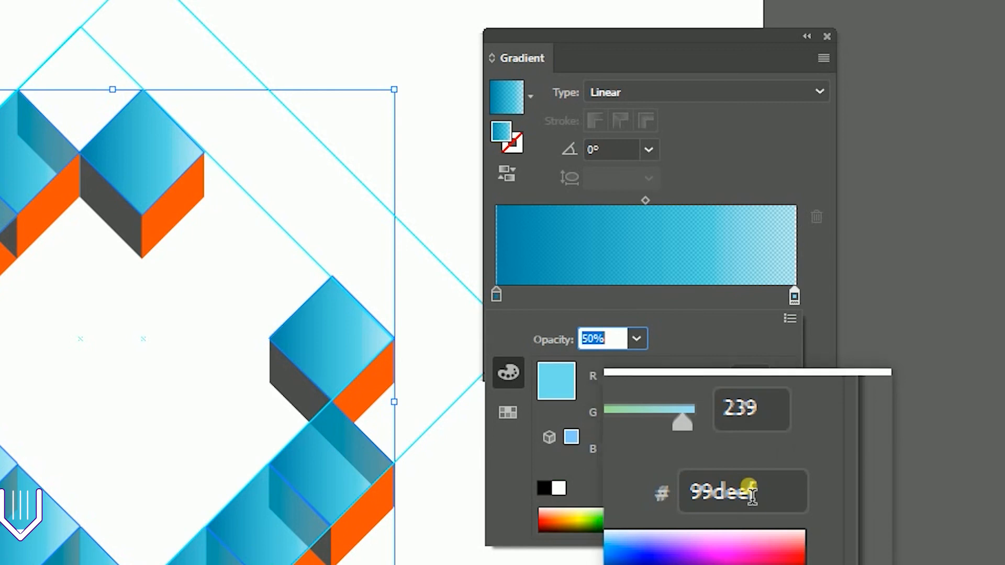
click(792, 296)
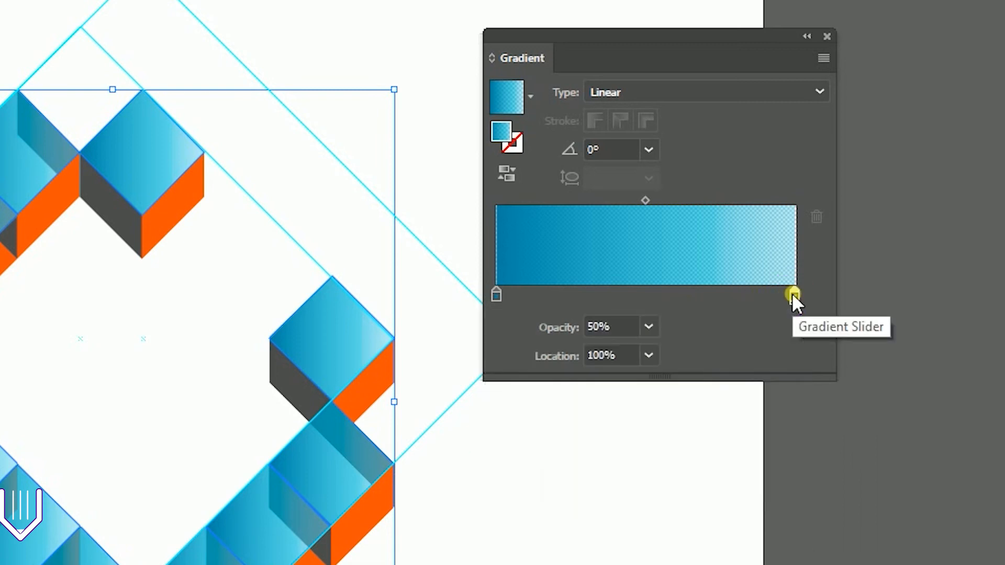
double_click(792, 295)
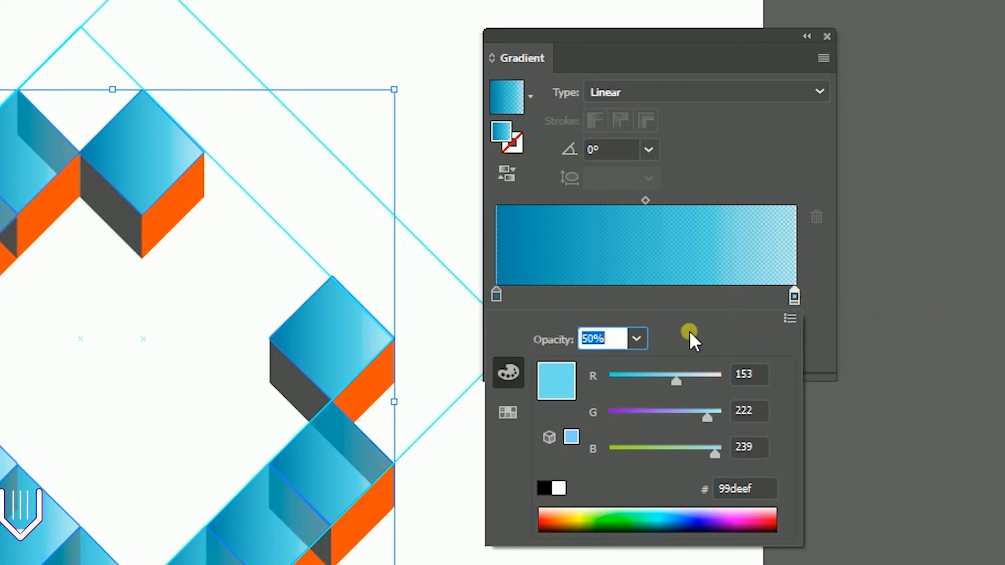
click(610, 149)
drag(612, 44, 671, 58)
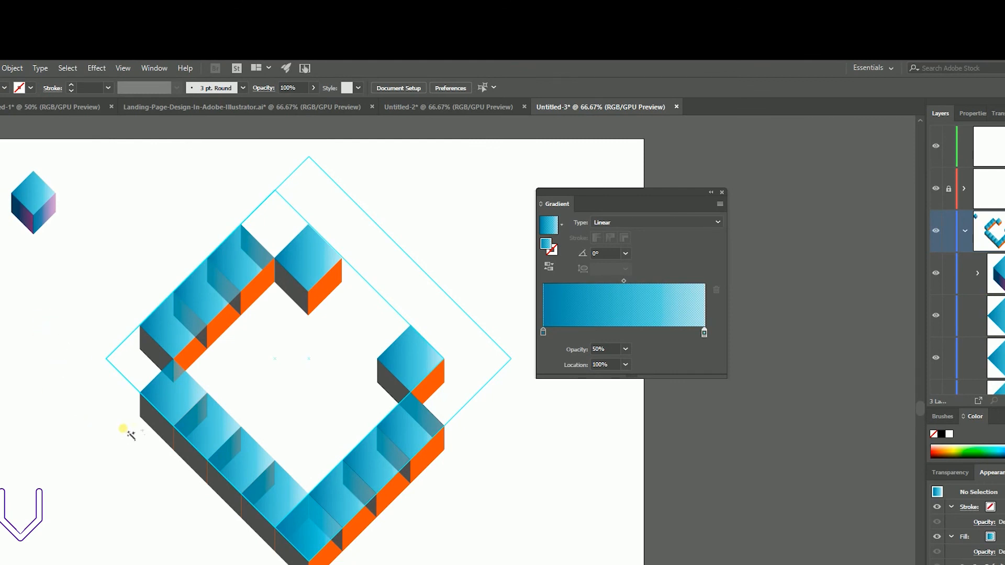
Select all the dark grey side faces and apply the dark blue-to-purple gradient sampled from the reference cube
click(153, 423)
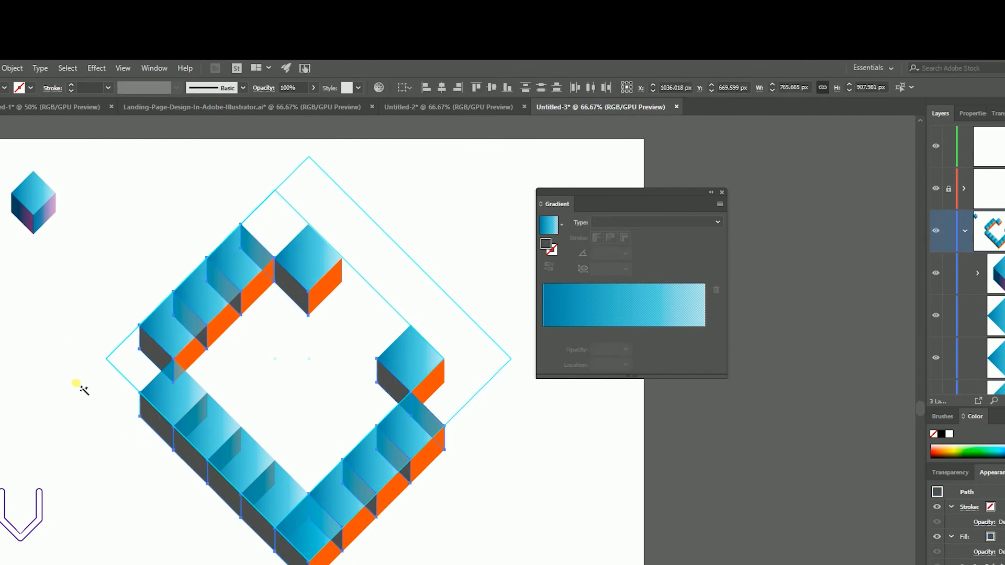
key(v)
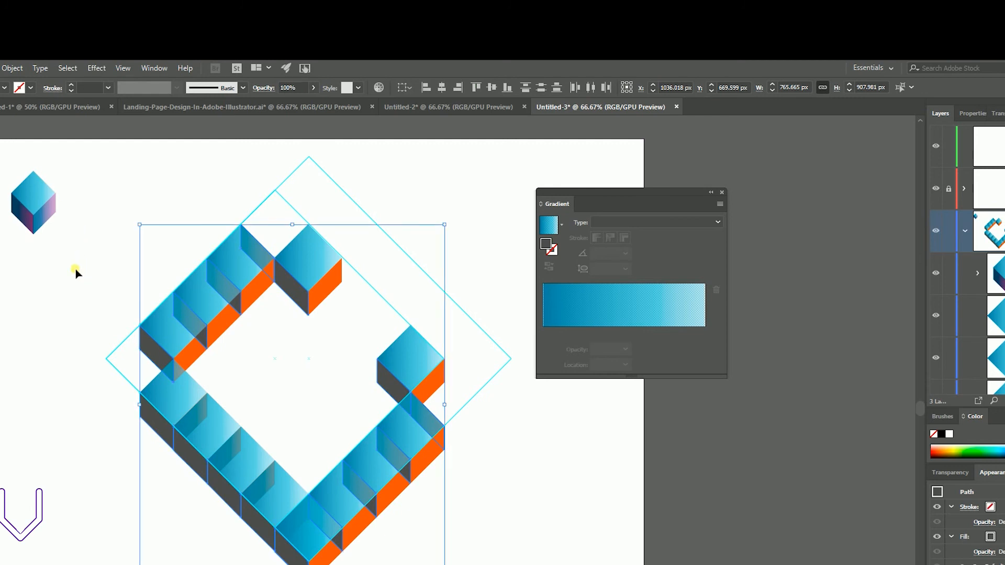
key(a)
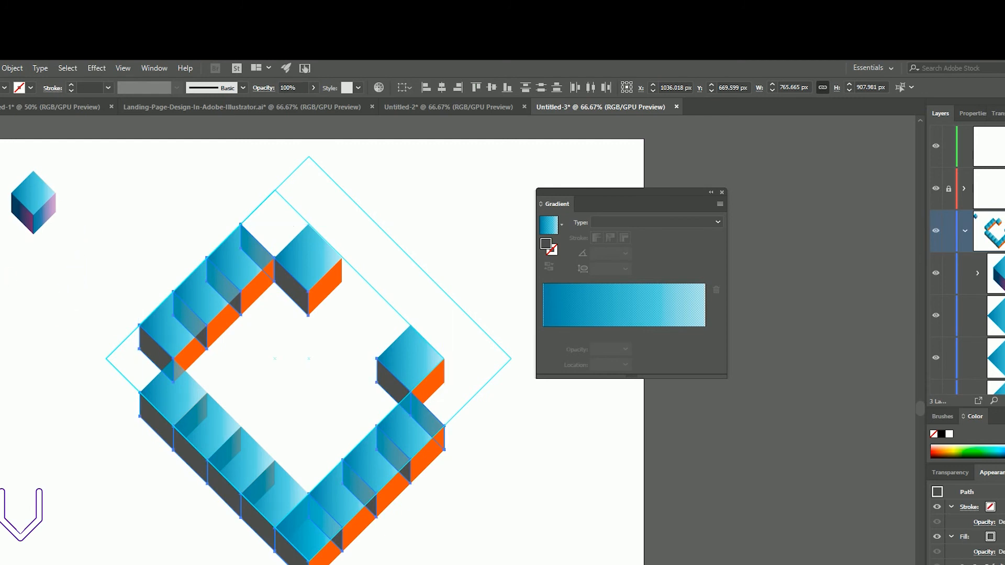
click(23, 215)
key(v)
Examine the colour and opacity of both stops in the dark blue-to-purple side gradient, and clear the selection
click(704, 331)
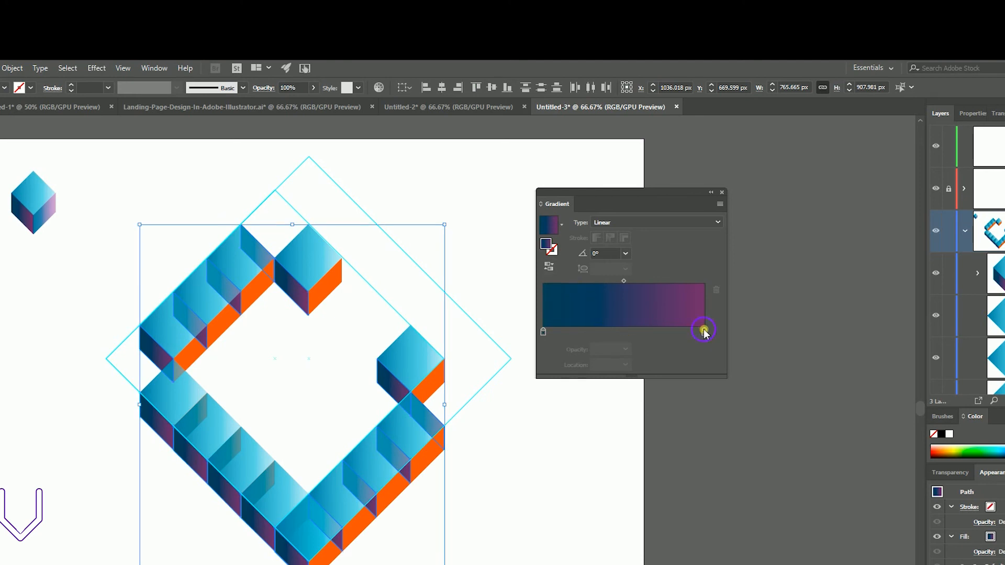
double_click(704, 332)
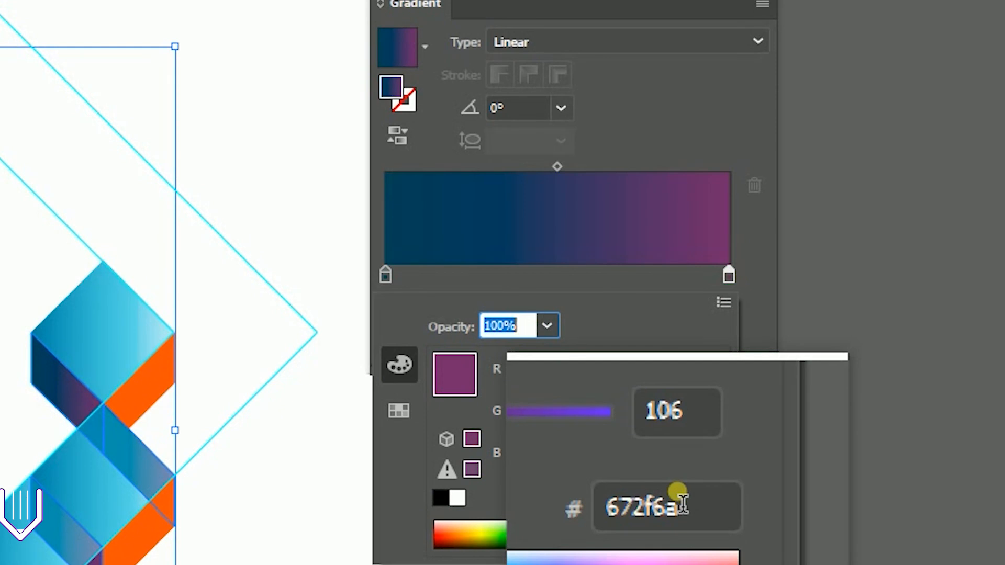
click(388, 275)
double_click(387, 275)
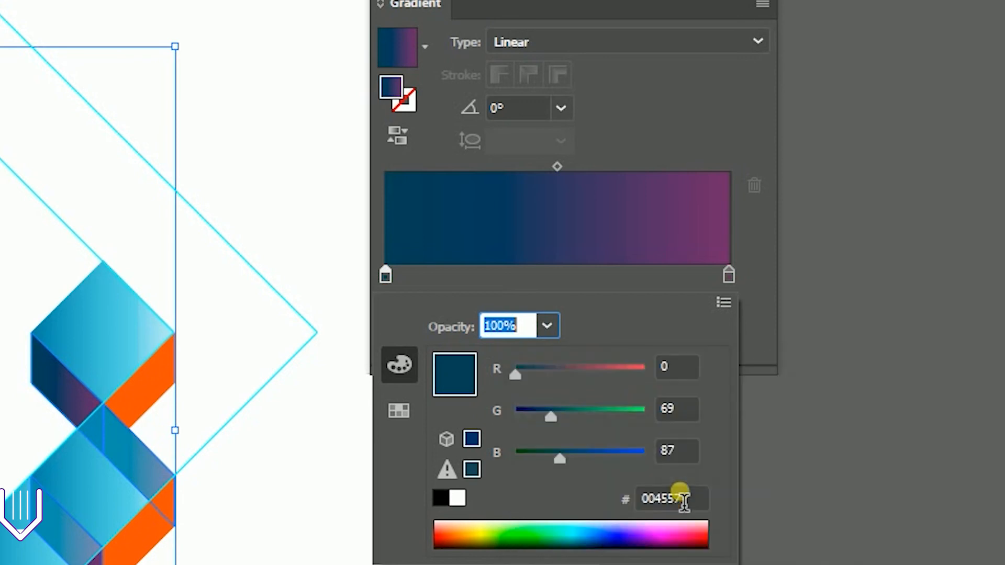
click(216, 232)
key(ctrl+shift+a)
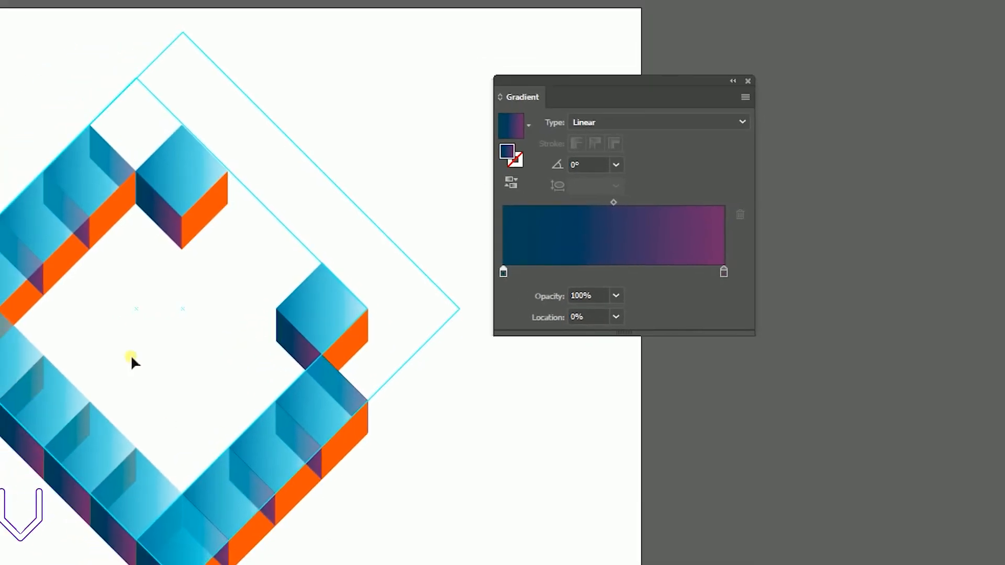
Select the orange side faces of all the cubes, including those of the two separate cubes
click(20, 299)
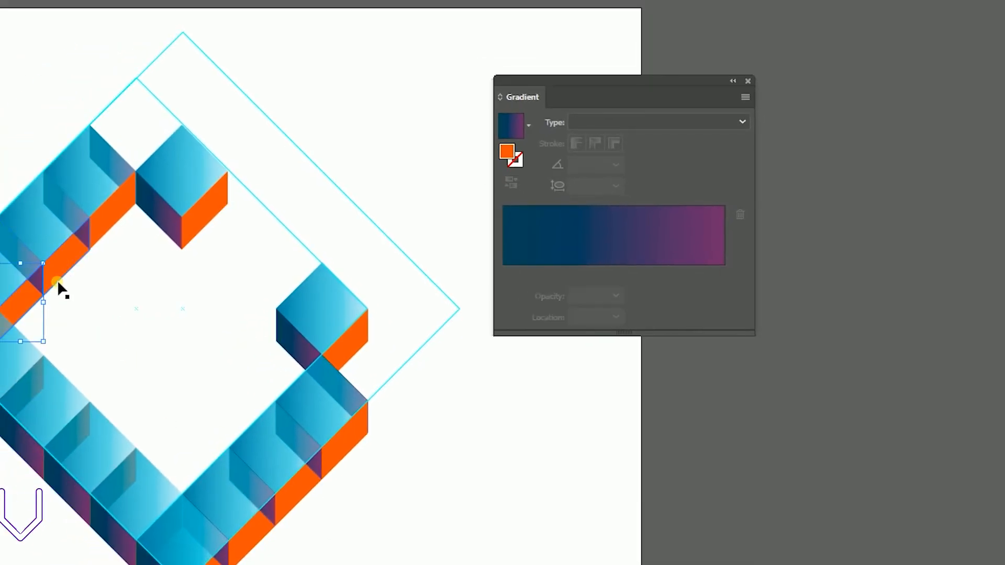
shift+click(112, 214)
shift+click(210, 212)
shift+click(360, 335)
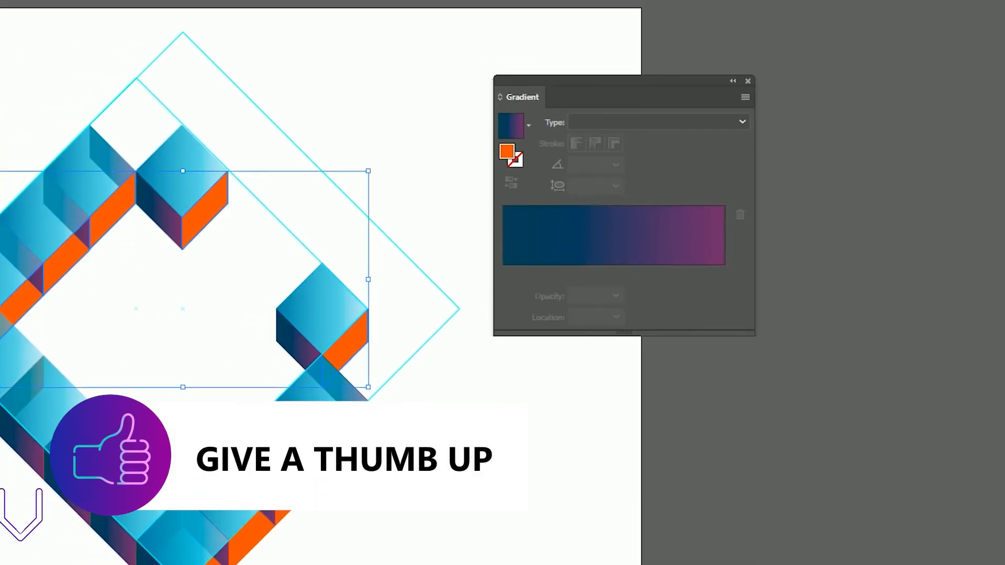
shift+click(258, 538)
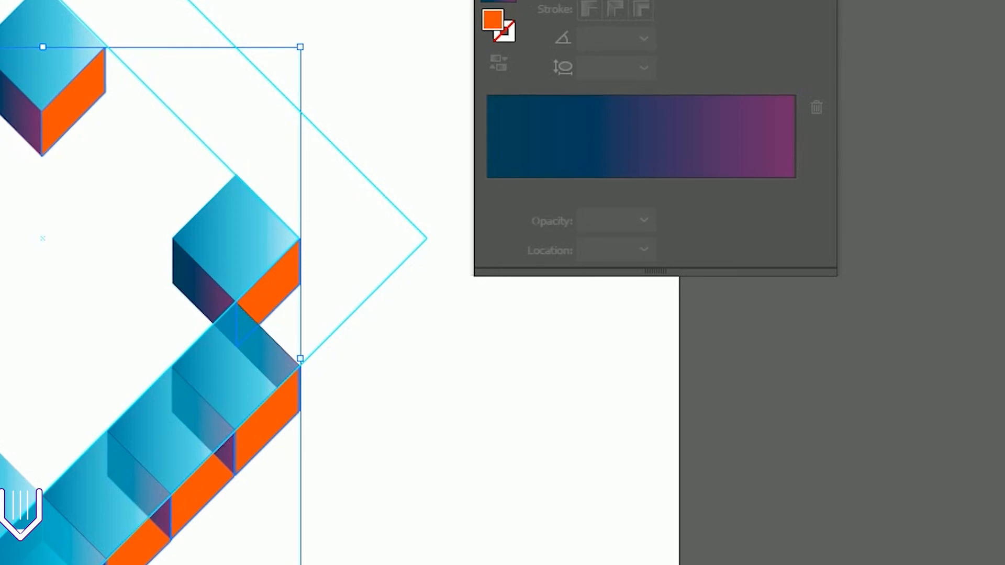
key(a)
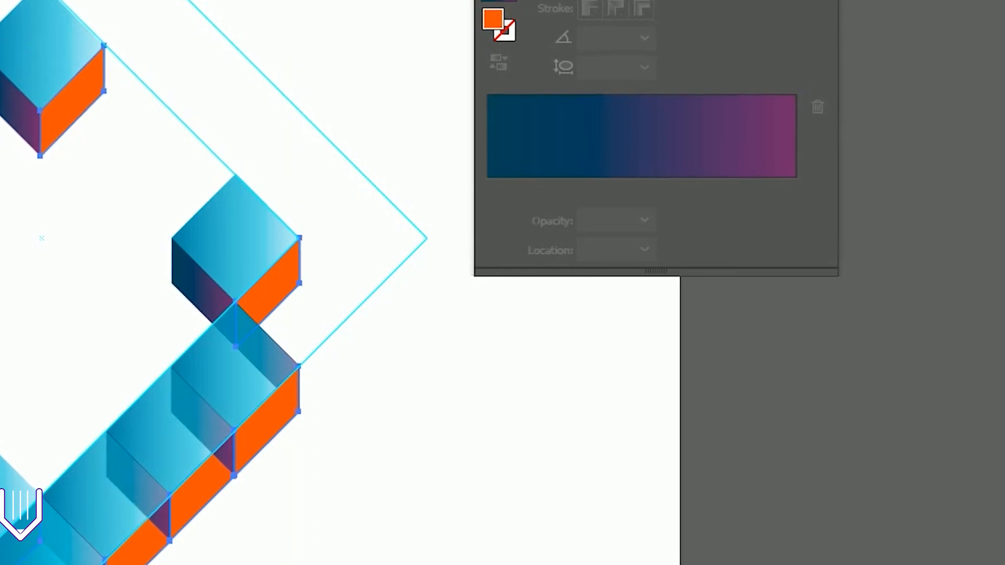
key(v)
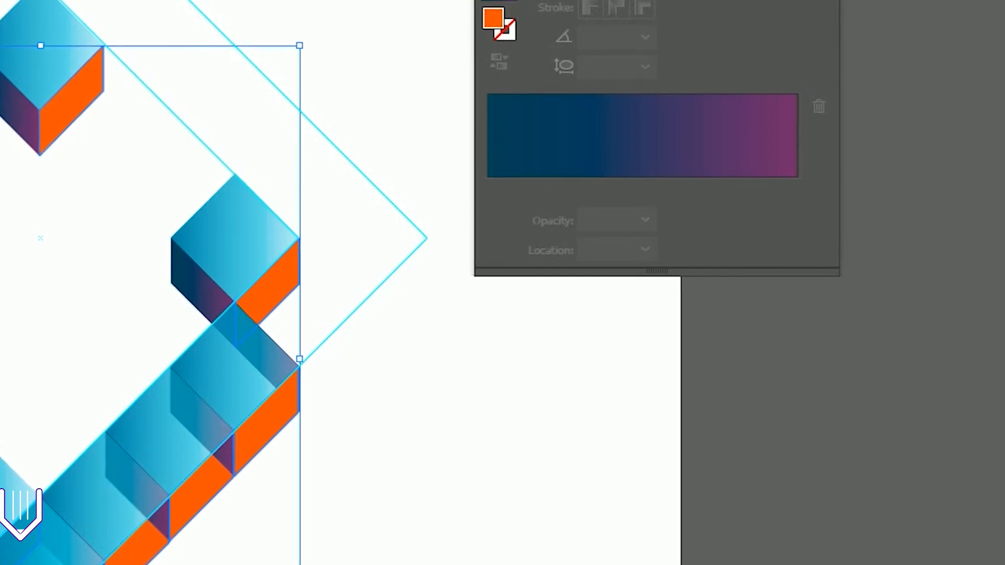
key(a)
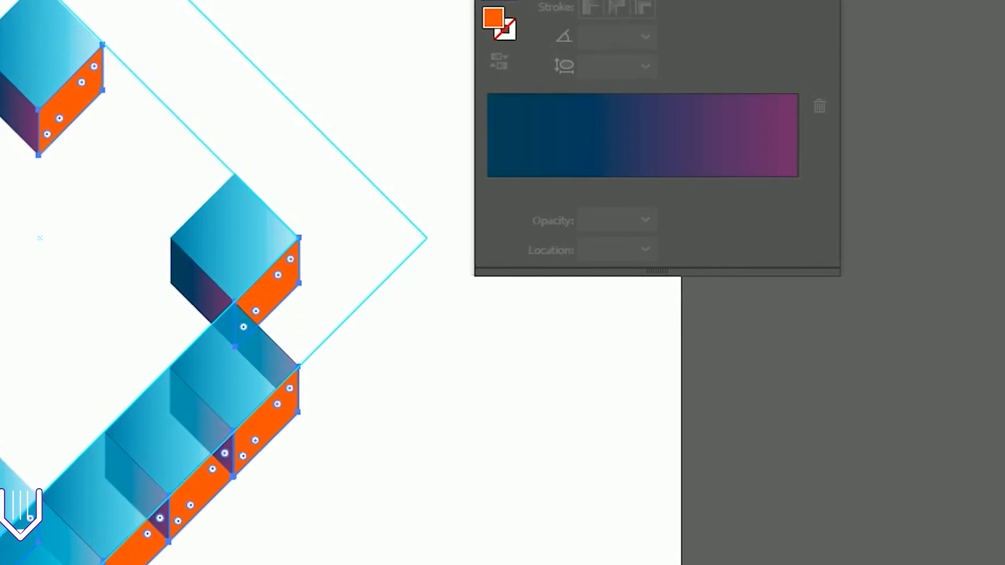
Try to bring all the orange side faces forward in the stacking order, and send them back again
key(ctrl+bracketright)
key(ctrl+bracketright)
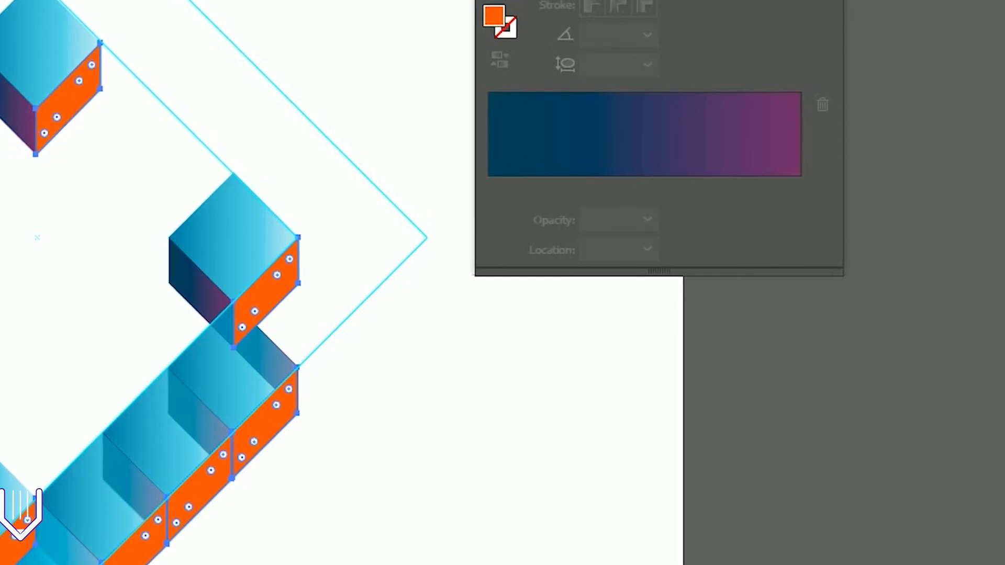
key(ctrl+shift+bracketleft)
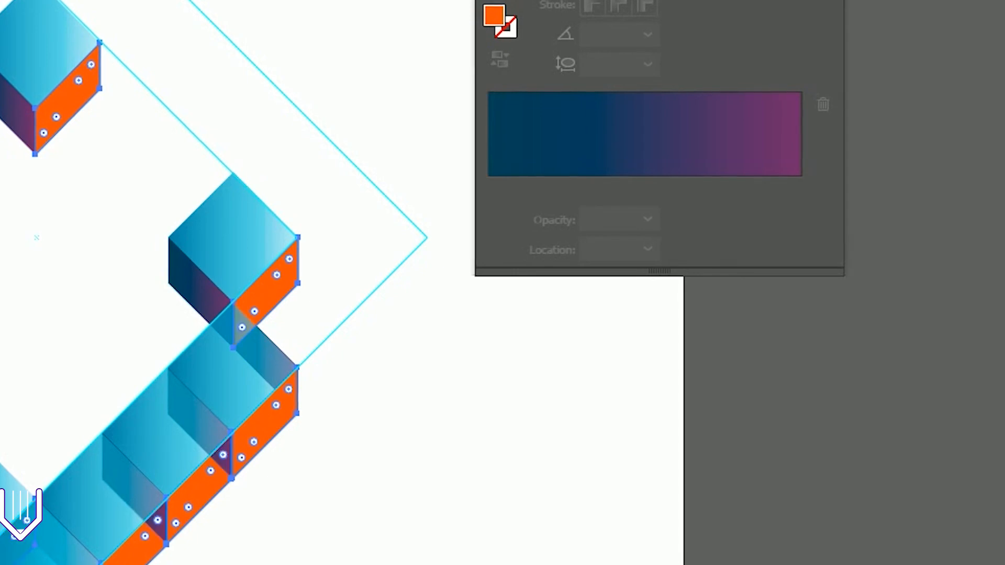
Remove the two separate cubes' orange faces from the selection and bring the remaining orange side faces of the cube rows to the front
key(v)
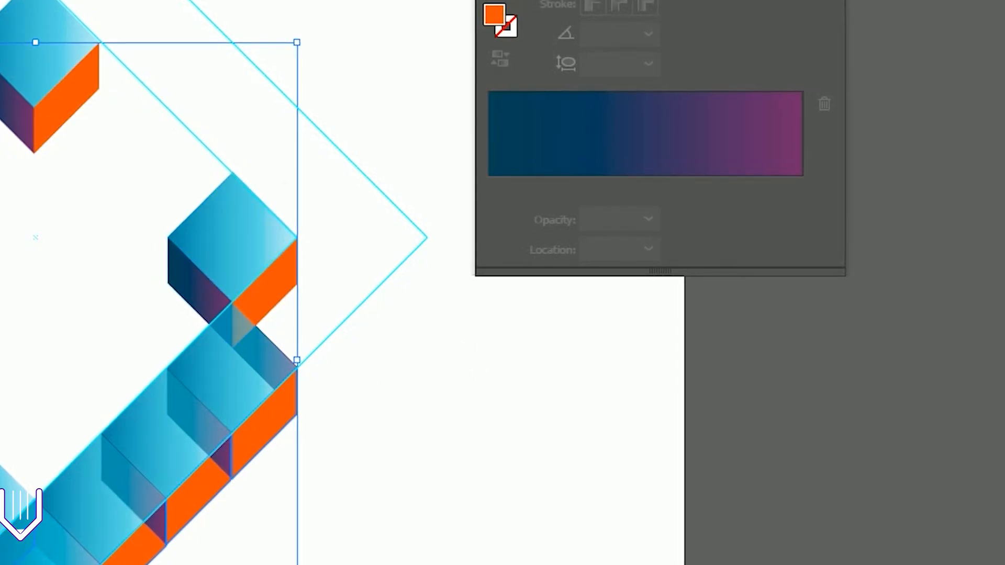
shift+click(1, 435)
shift+click(3, 495)
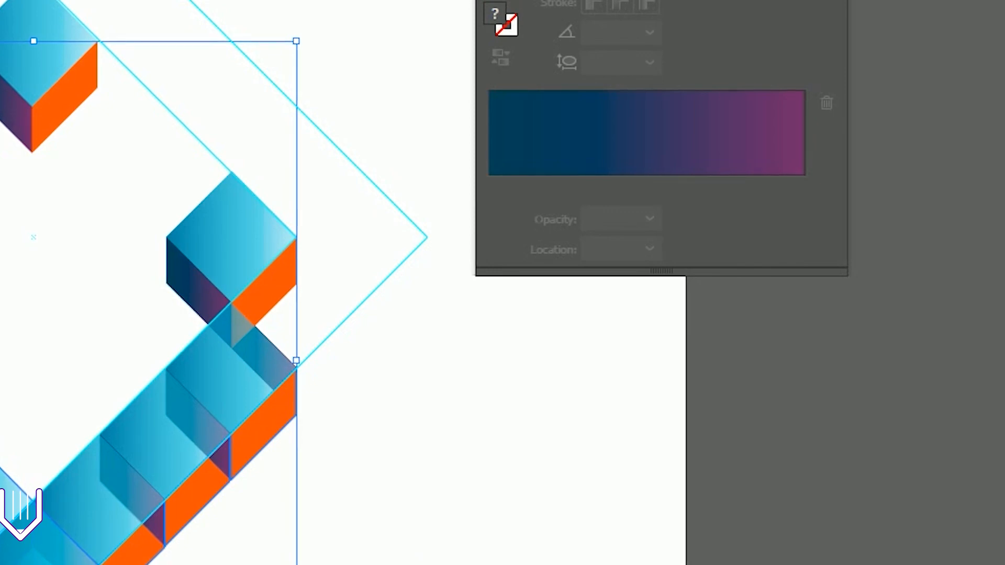
key(a)
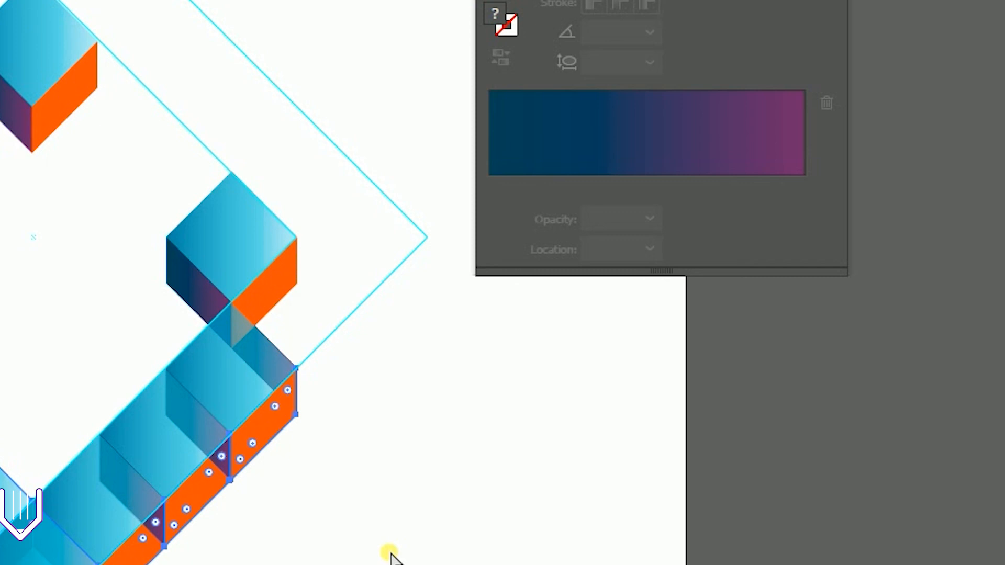
key(v)
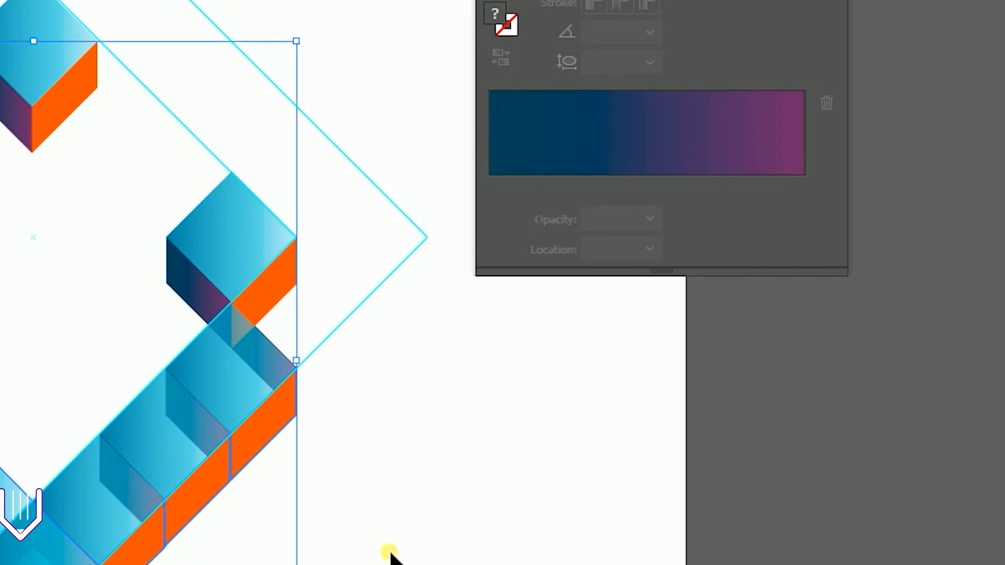
key(ctrl+shift+bracketright)
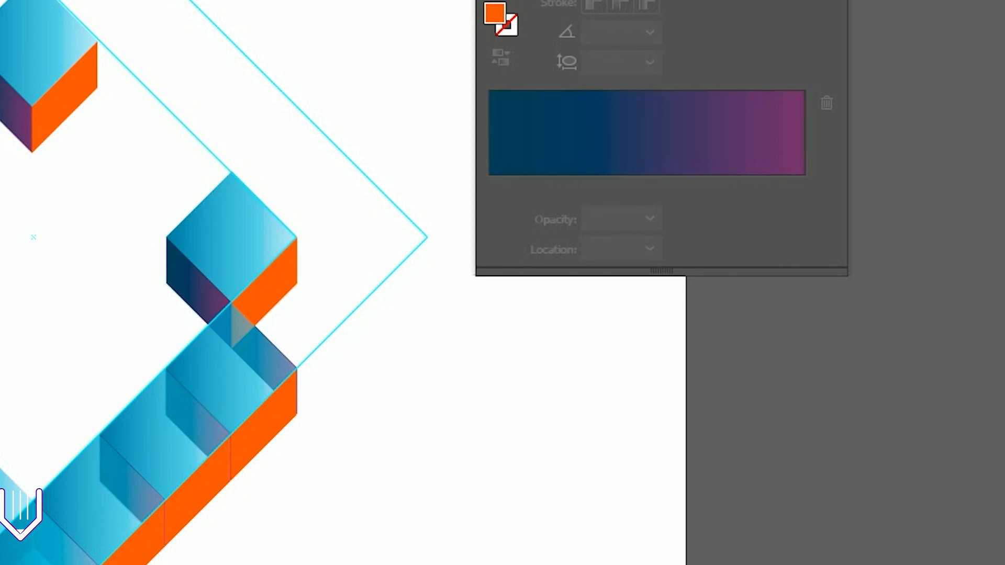
Select all the orange side faces again and recolour them with the blue-to-pink gradient sampled from the reference cube
click(71, 99)
shift+click(281, 291)
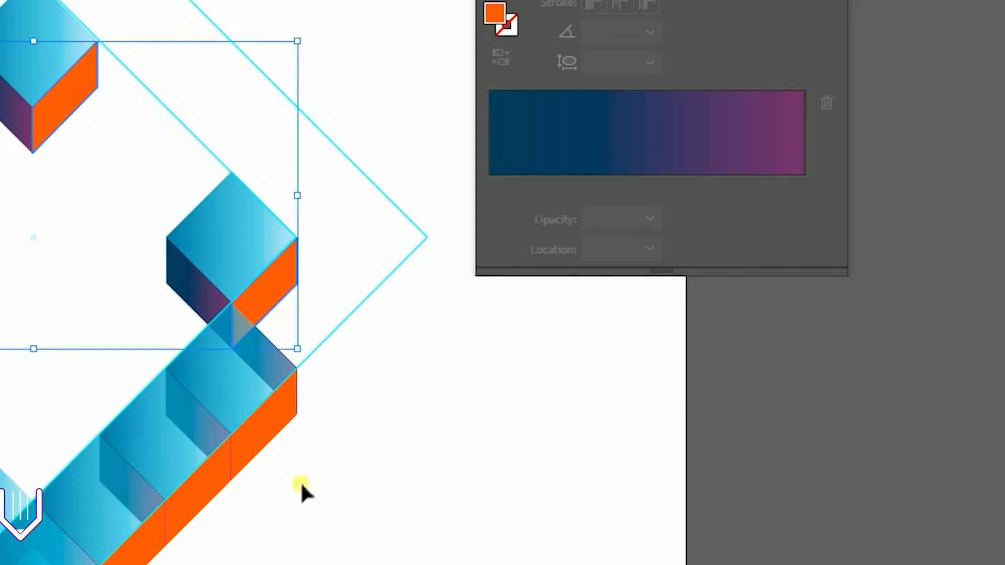
shift+click(269, 421)
shift+click(213, 482)
shift+click(146, 550)
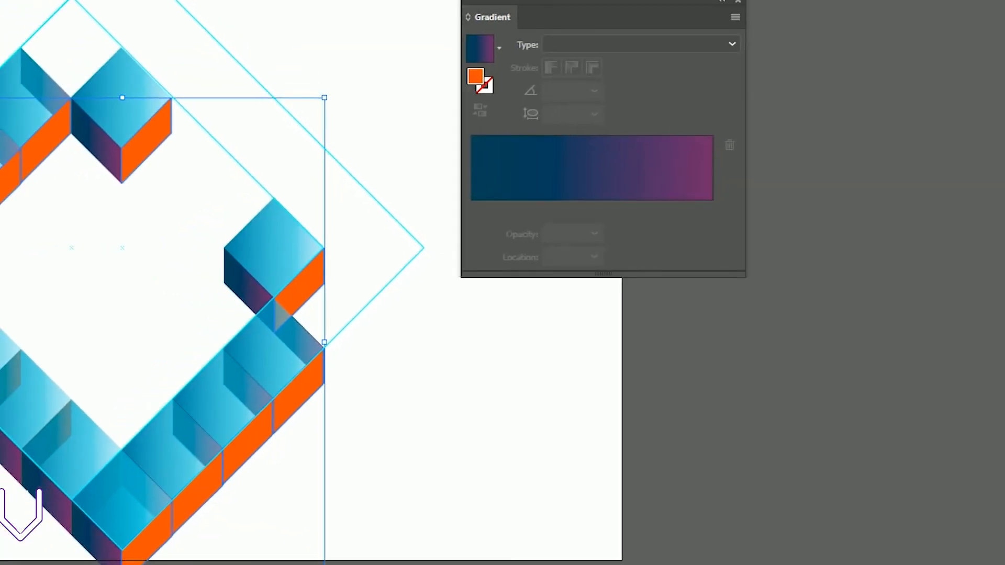
key(i)
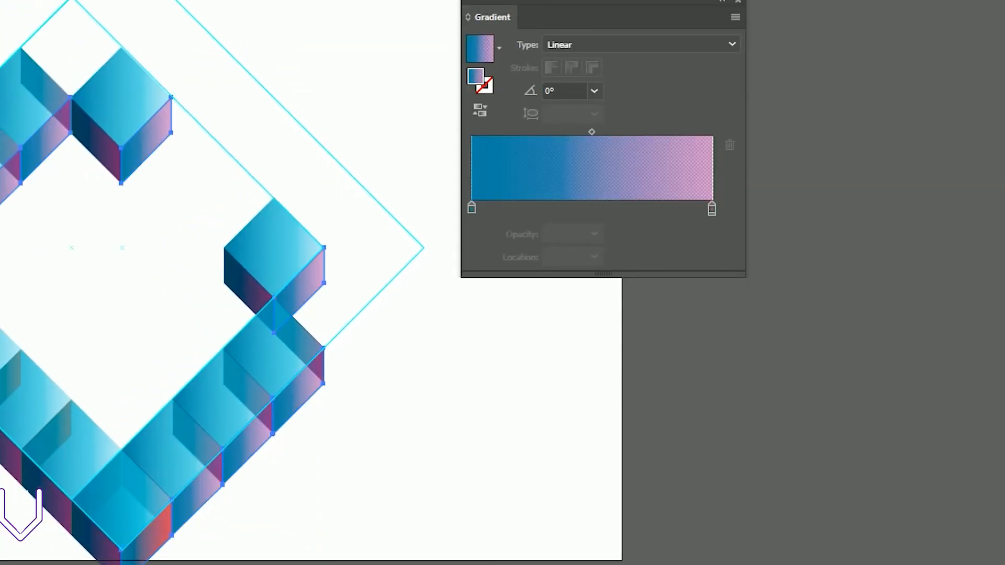
Move the gradient-filled side face off the bottom corner cube to uncover the leftover orange face beneath it
key(v)
key(ctrl+shift+a)
click(148, 544)
key(g)
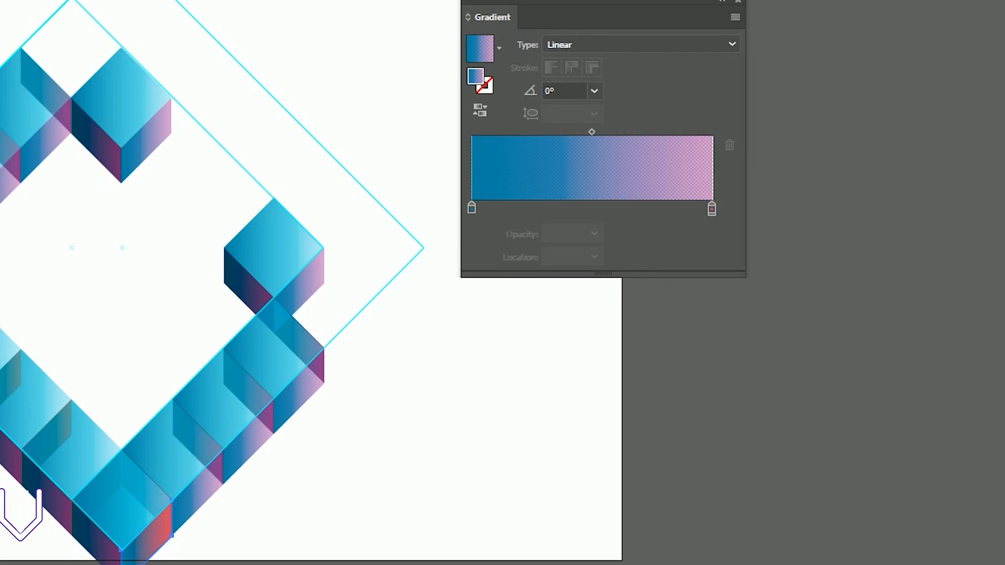
key(v)
drag(137, 530, 211, 564)
key(ctrl+z)
click(154, 549)
drag(154, 549, 231, 564)
click(148, 542)
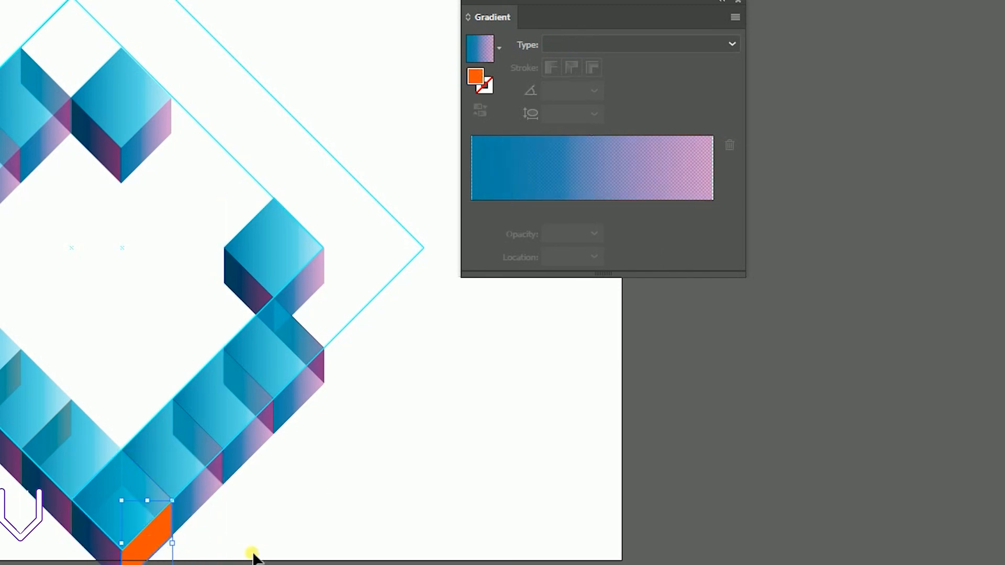
click(231, 564)
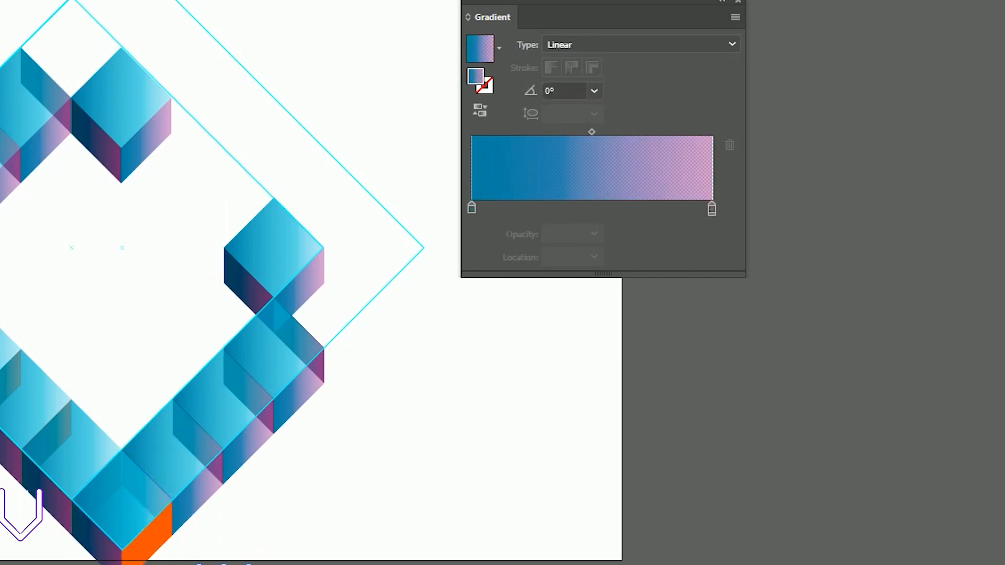
Recolour the bottom corner cube's orange face with the blue-to-pink gradient sampled from the neighbouring side face, and clear the selection
click(162, 545)
key(i)
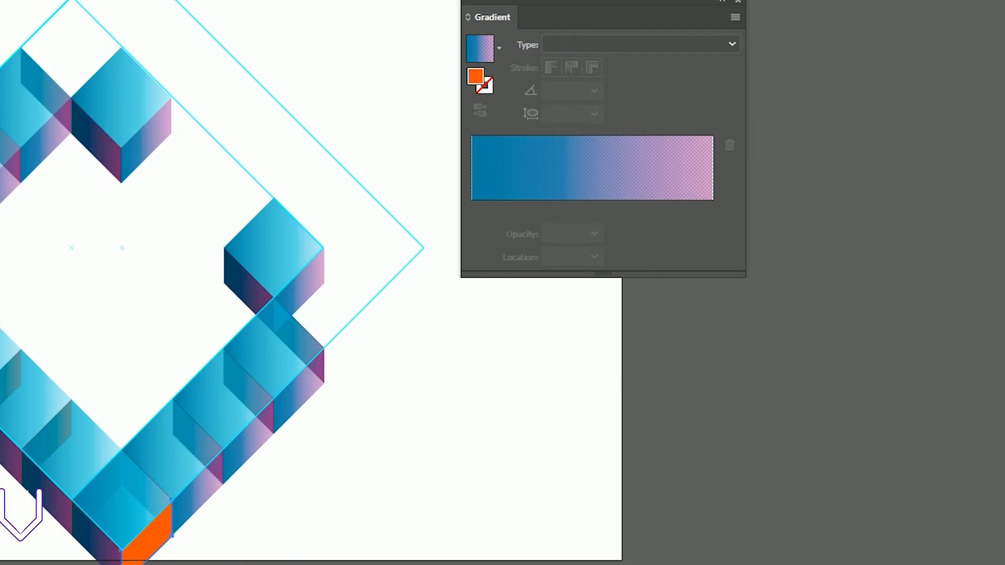
click(194, 501)
key(v)
key(ctrl+shift+a)
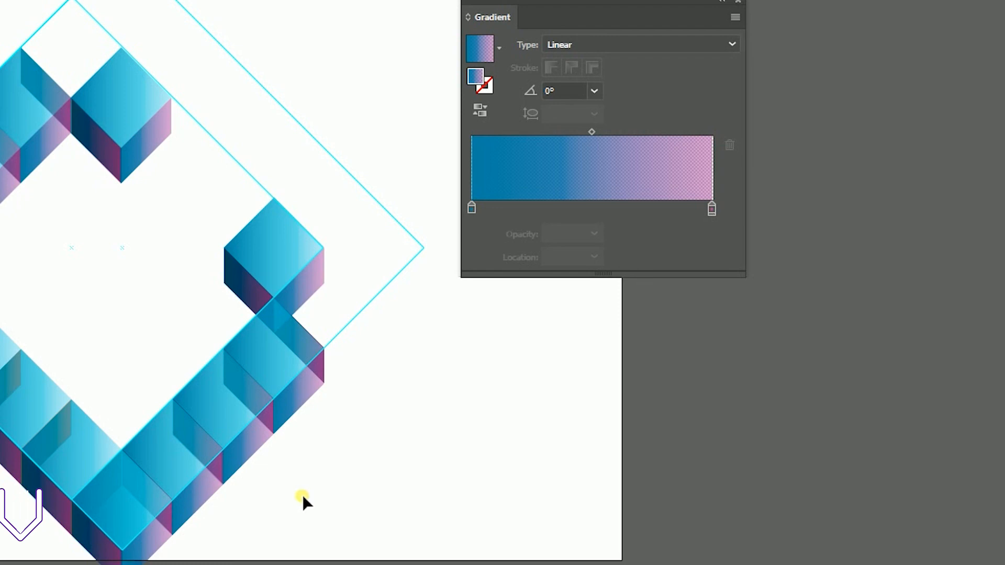
Examine the colour and opacity of both stops in the blue-to-pink side gradient, and clear the selection
click(309, 277)
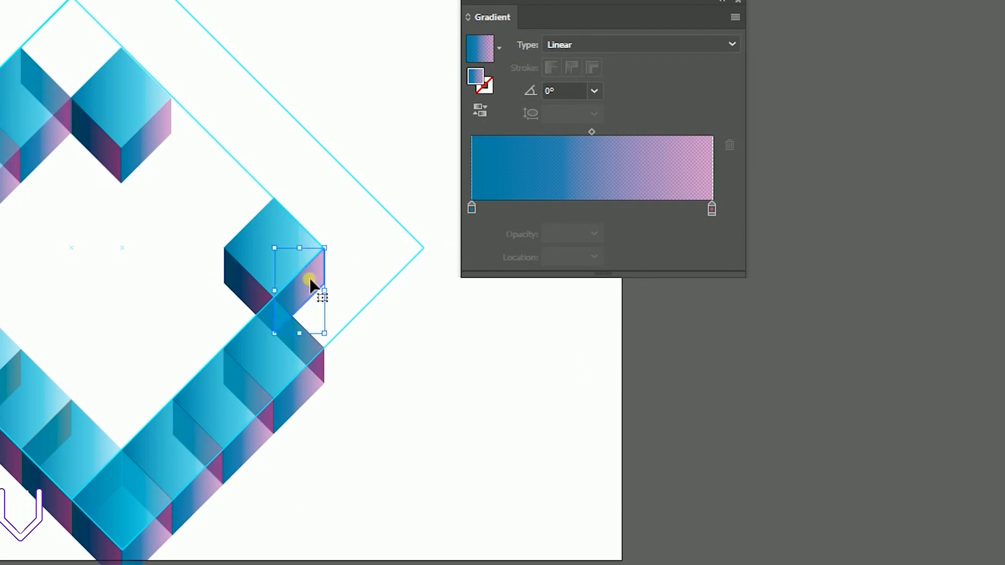
double_click(712, 208)
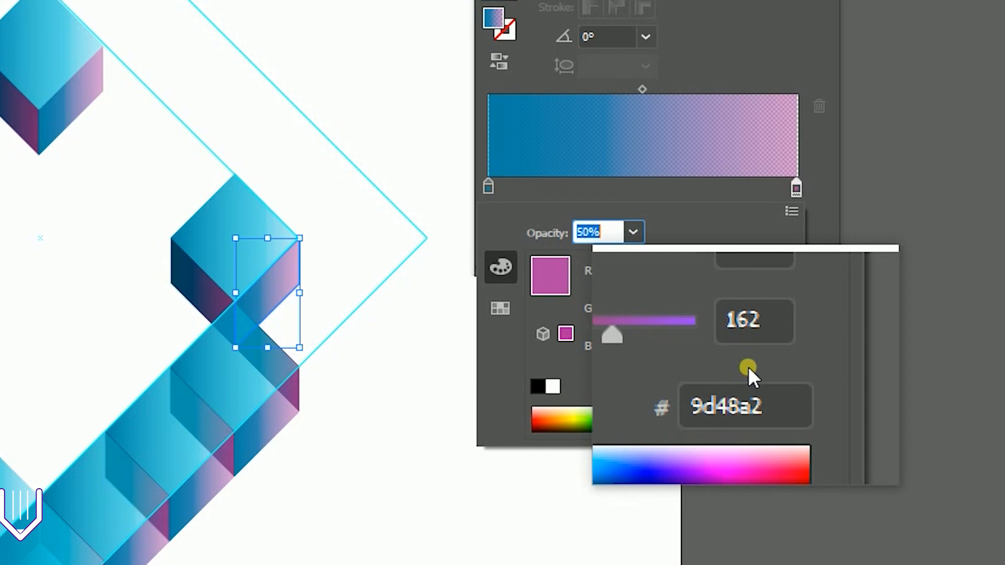
click(487, 186)
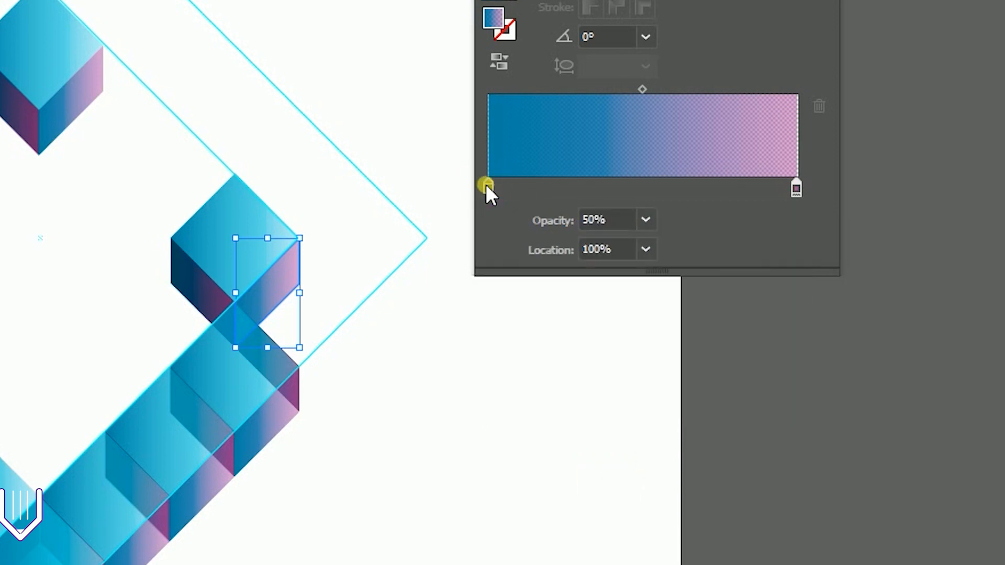
double_click(487, 186)
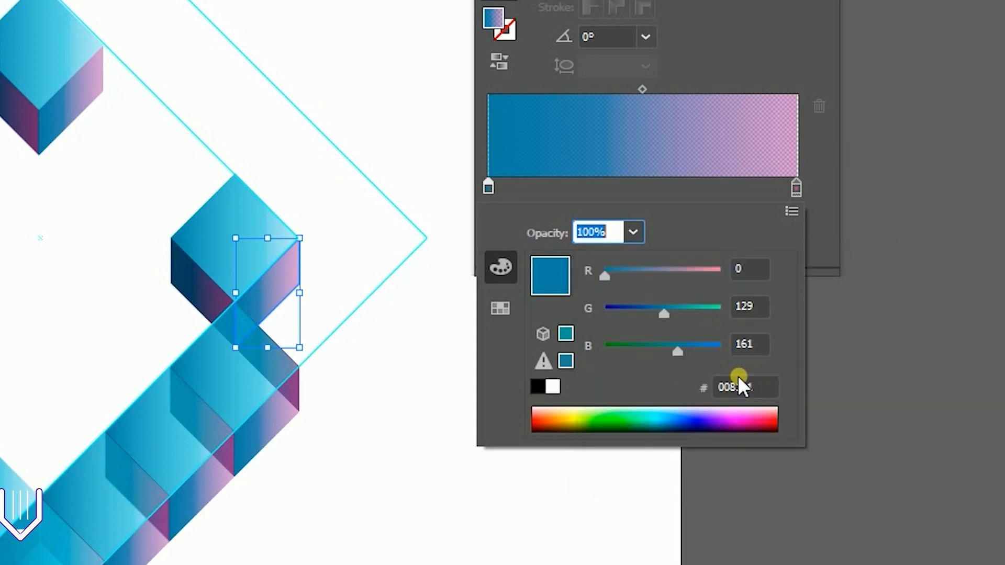
click(358, 55)
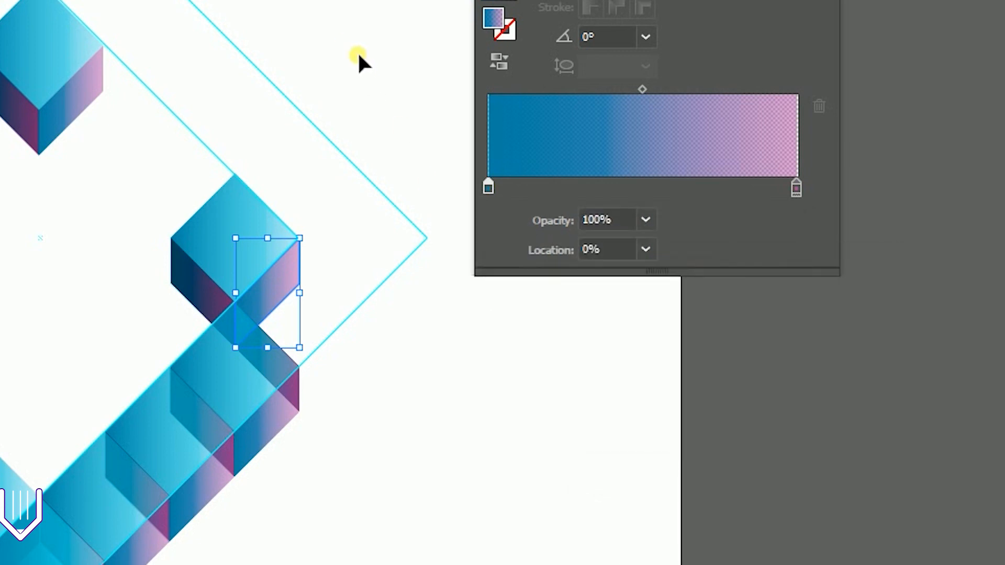
click(337, 10)
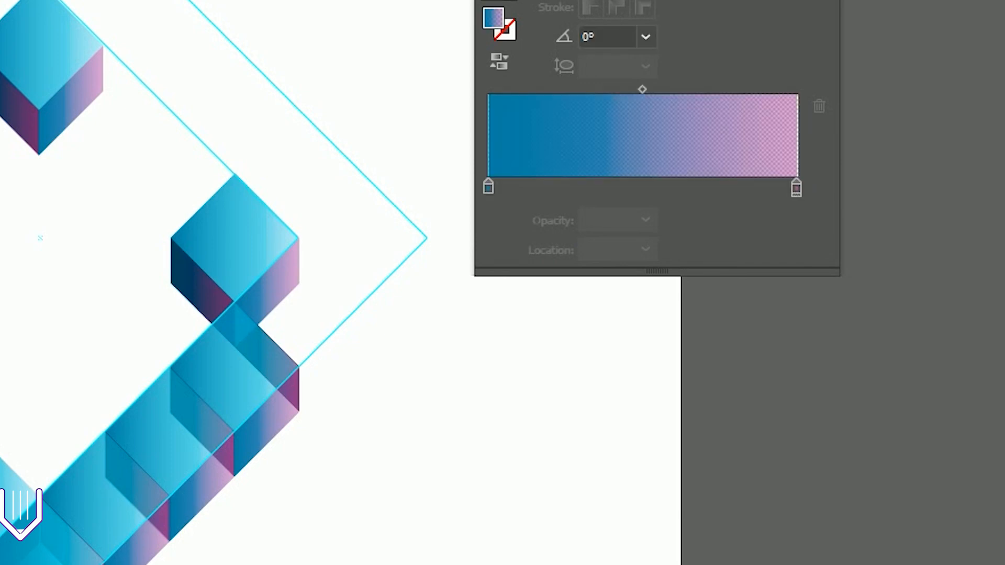
Select the two diamond guides around the cubes, release them and delete them
key(ctrl+minus)
key(ctrl+minus)
drag(266, 407, 353, 492)
click(376, 258)
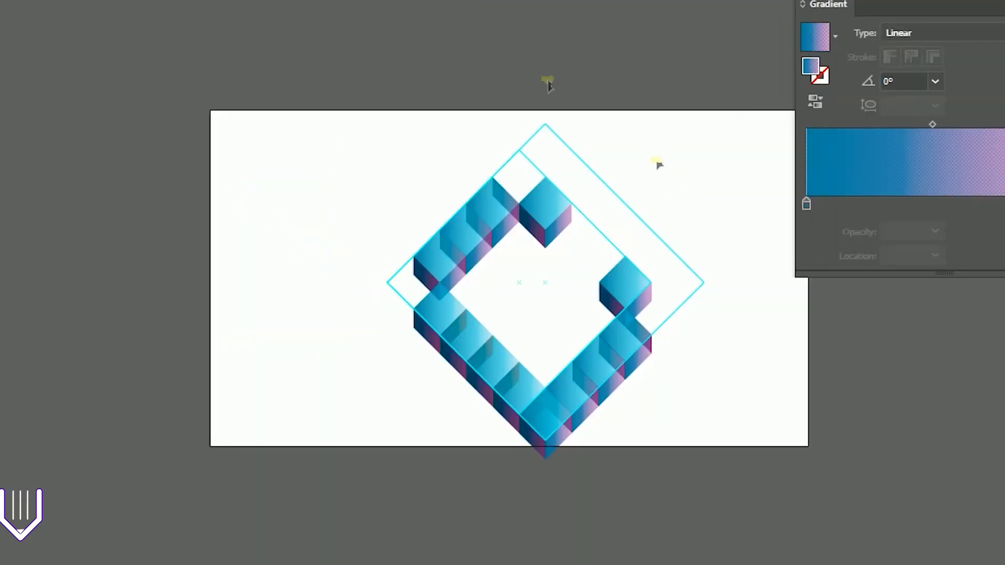
click(143, 0)
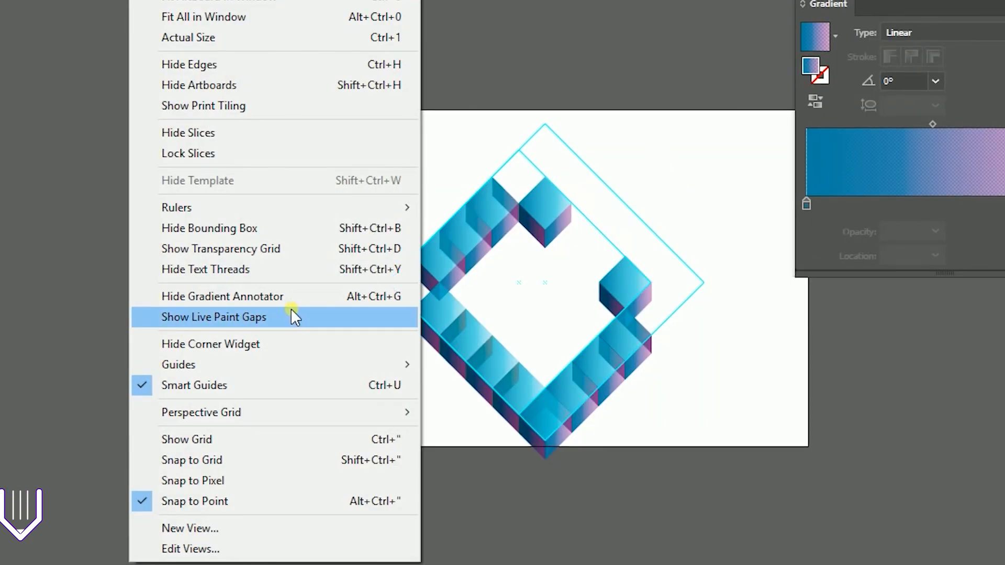
mouse_move(227, 357)
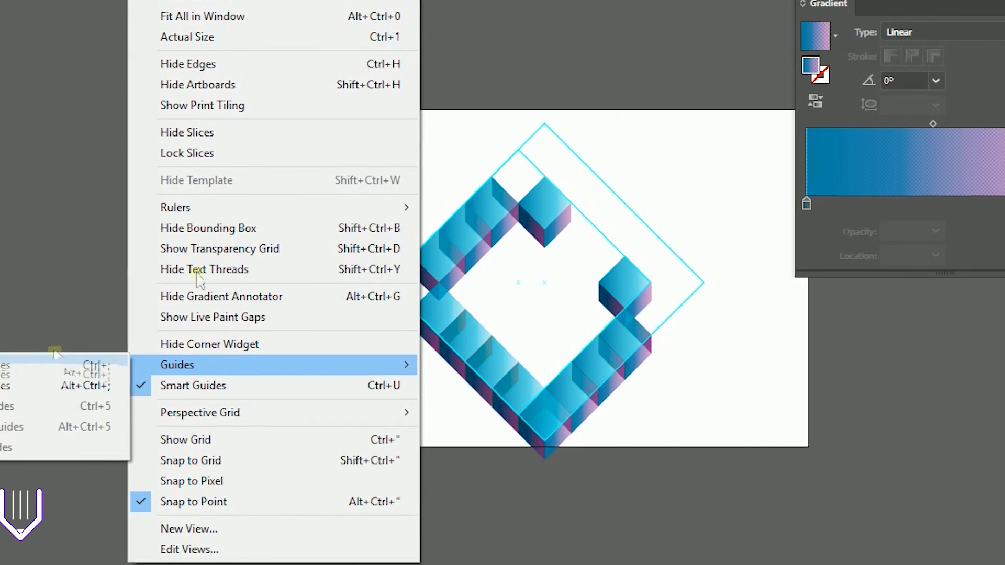
click(618, 65)
drag(630, 136, 602, 242)
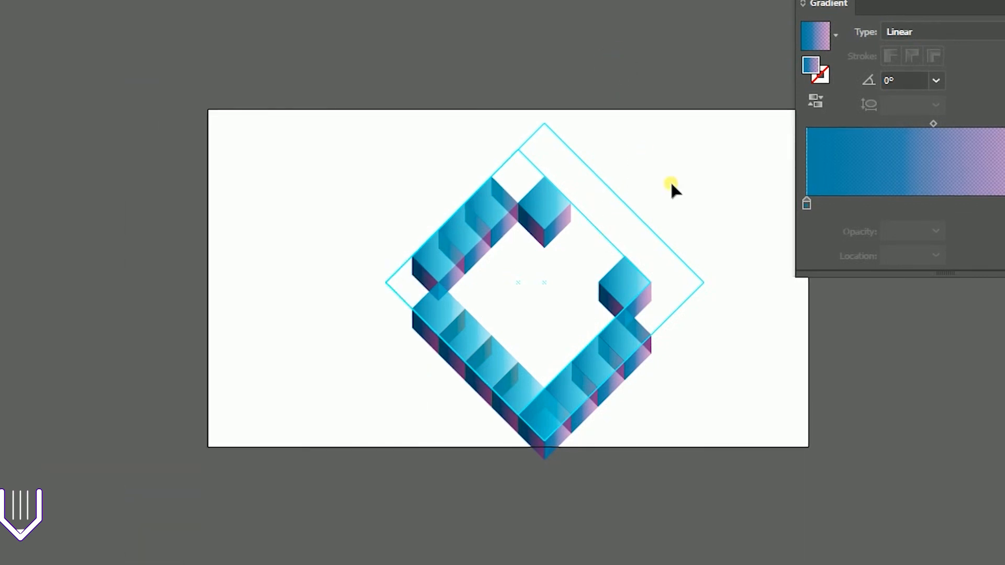
drag(660, 158, 604, 240)
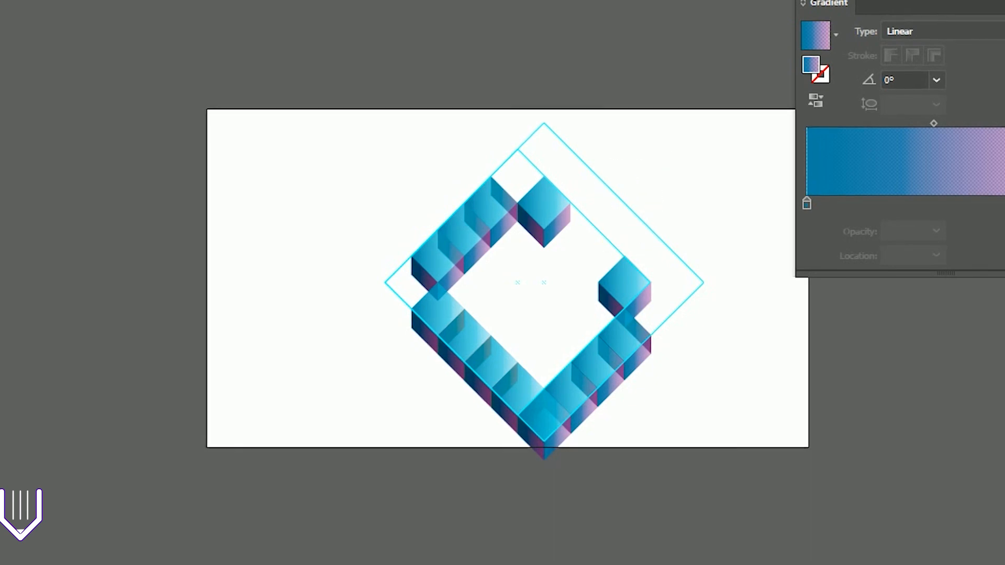
key(ctrl+alt+5)
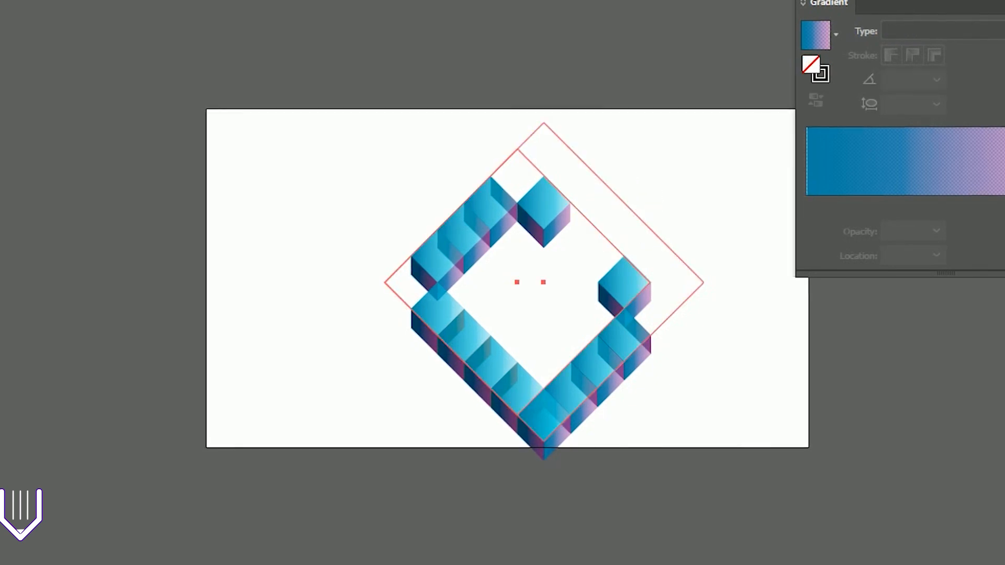
key(Delete)
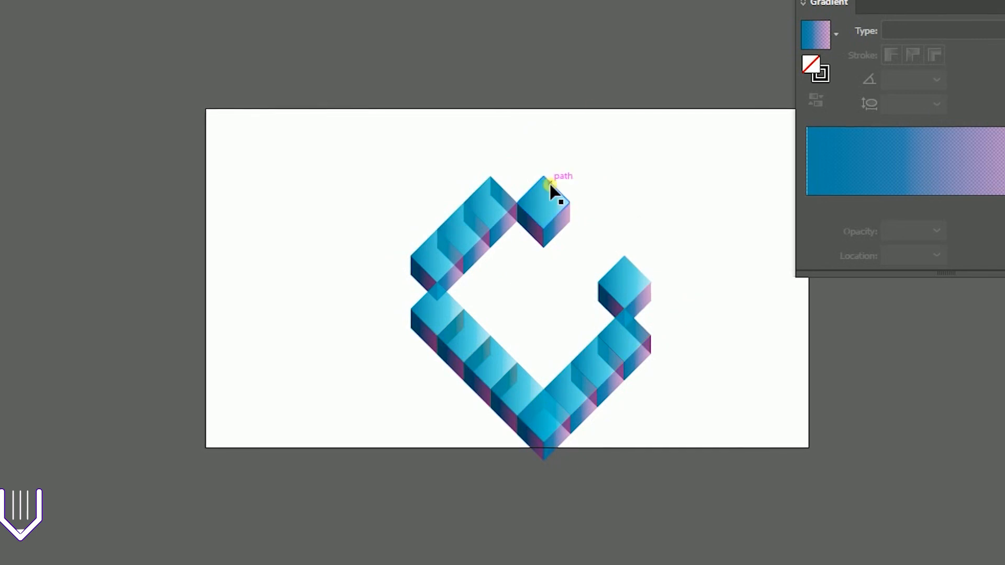
Select all the cubes, scale the logo down to about half its size and place it slightly left of the artboard's centre
drag(316, 176, 710, 501)
key(a)
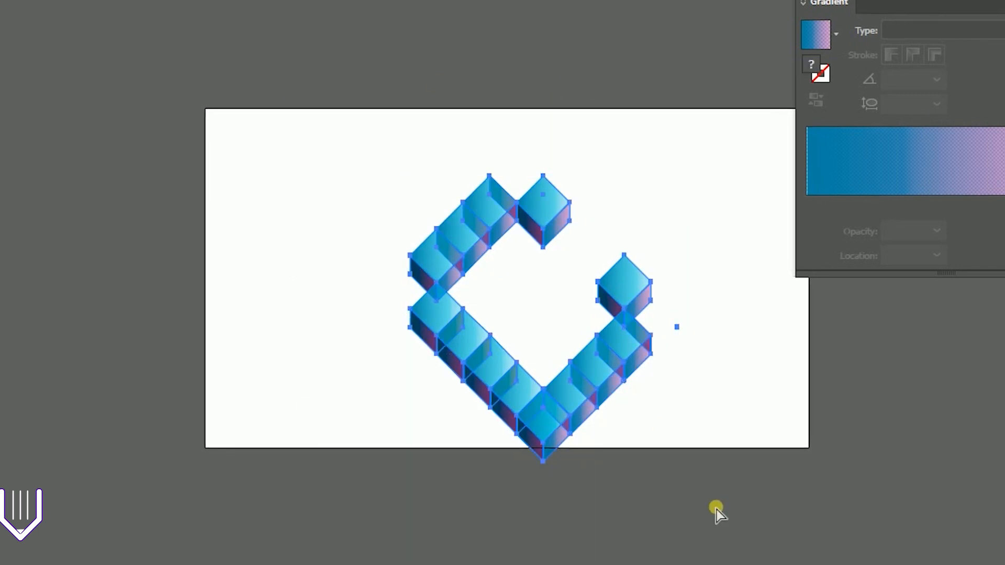
key(v)
drag(672, 180, 605, 262)
drag(577, 316, 472, 272)
drag(498, 214, 512, 196)
click(550, 222)
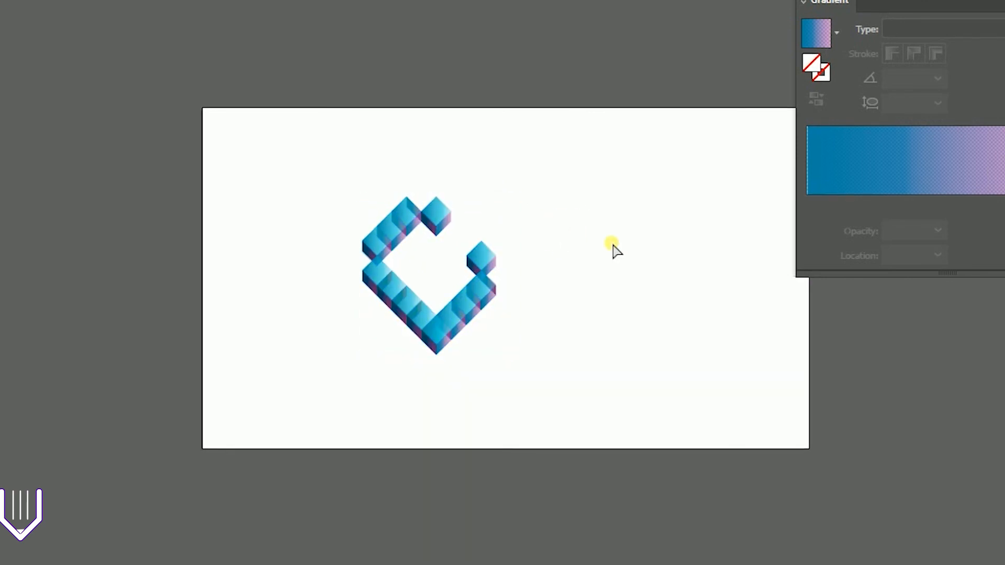
Add the text "Crypto" to the right of the logo's upper part
key(ctrl+plus)
key(ctrl+plus)
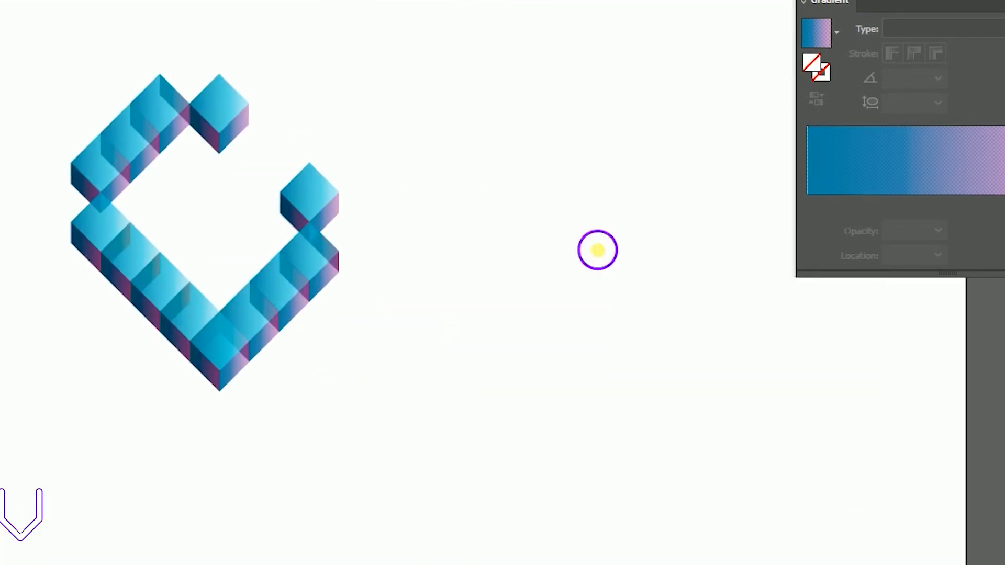
drag(596, 249, 523, 247)
key(t)
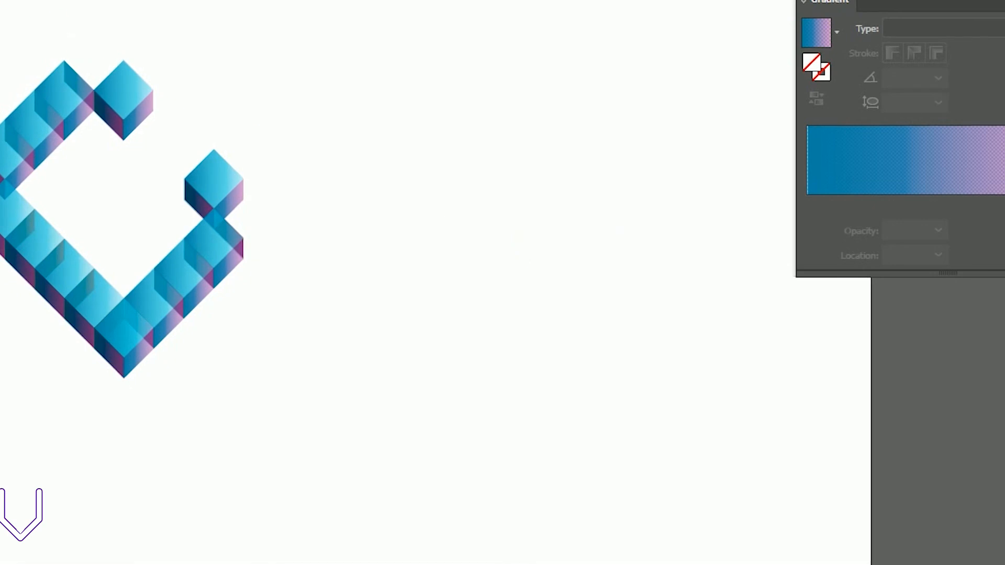
click(266, 128)
key(BackSpace)
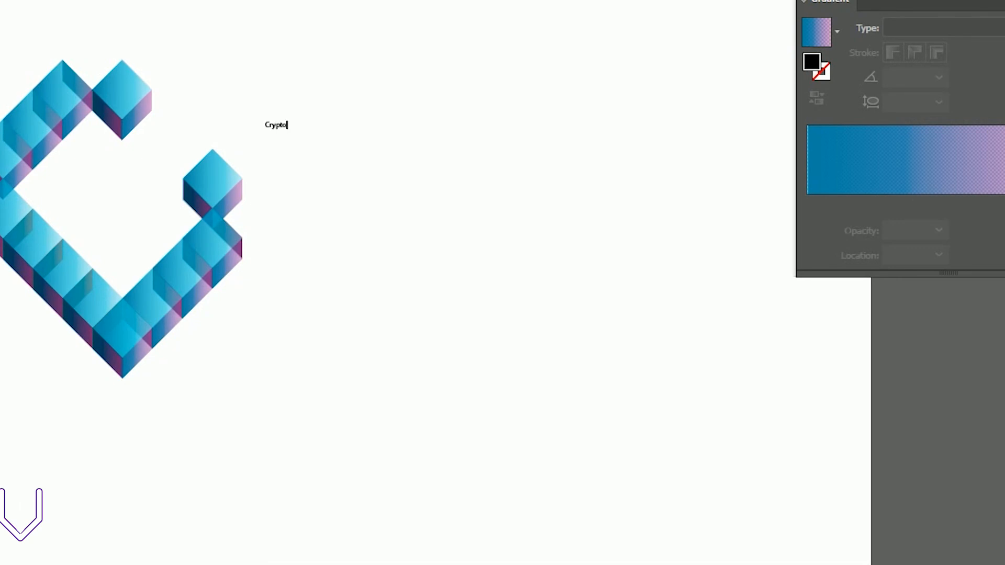
key(Escape)
Enlarge the "Crypto" text to about 93.5 pt, position it beside the logo and set its font to Blackthorns Demo
drag(289, 132, 373, 177)
click(314, 170)
drag(335, 132, 404, 131)
click(400, 29)
click(389, 110)
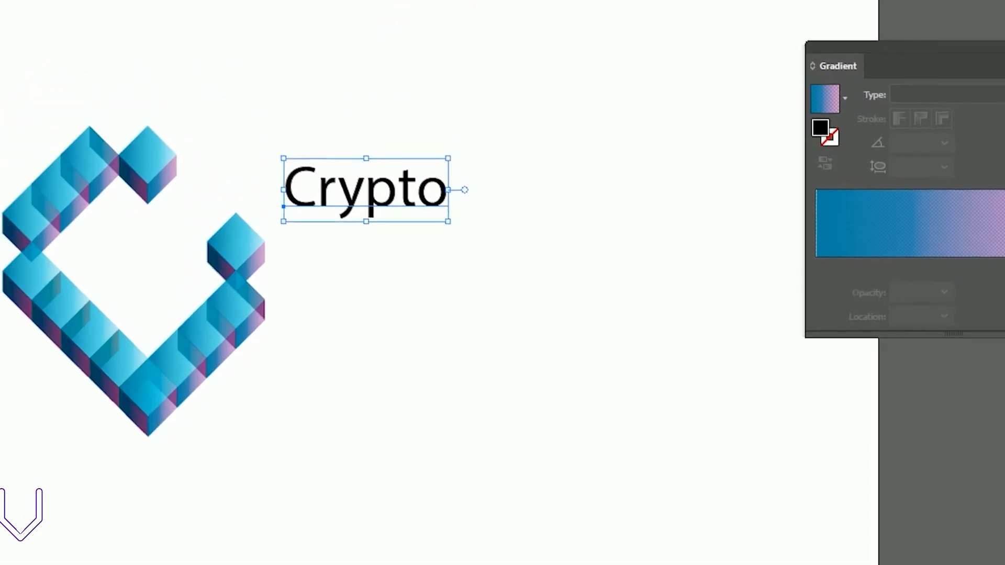
click(630, 9)
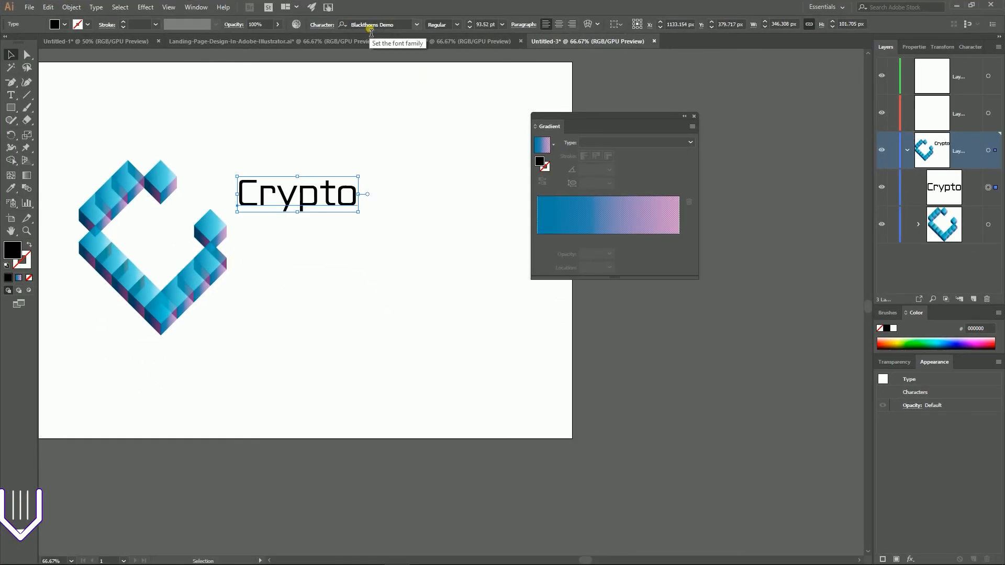
Set the font size of the "Crypto" text to 72 pt
click(469, 27)
click(470, 27)
click(470, 27)
click(470, 27)
click(470, 28)
click(470, 27)
click(470, 27)
click(470, 27)
click(470, 28)
click(469, 27)
click(470, 27)
click(470, 28)
click(470, 27)
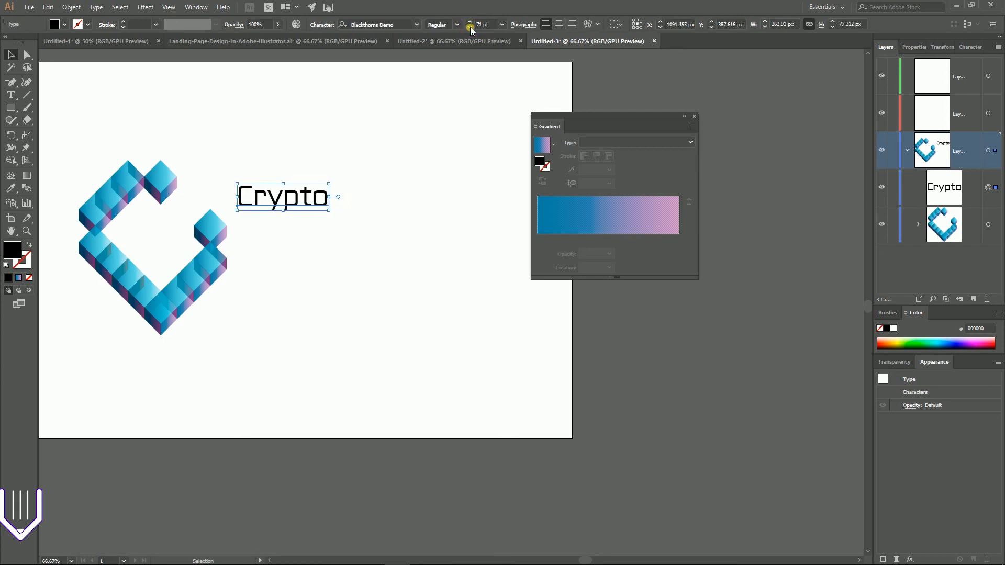
click(469, 22)
Move the "Crypto" text slightly closer to the logo and clear the selection
click(333, 139)
drag(305, 185, 299, 186)
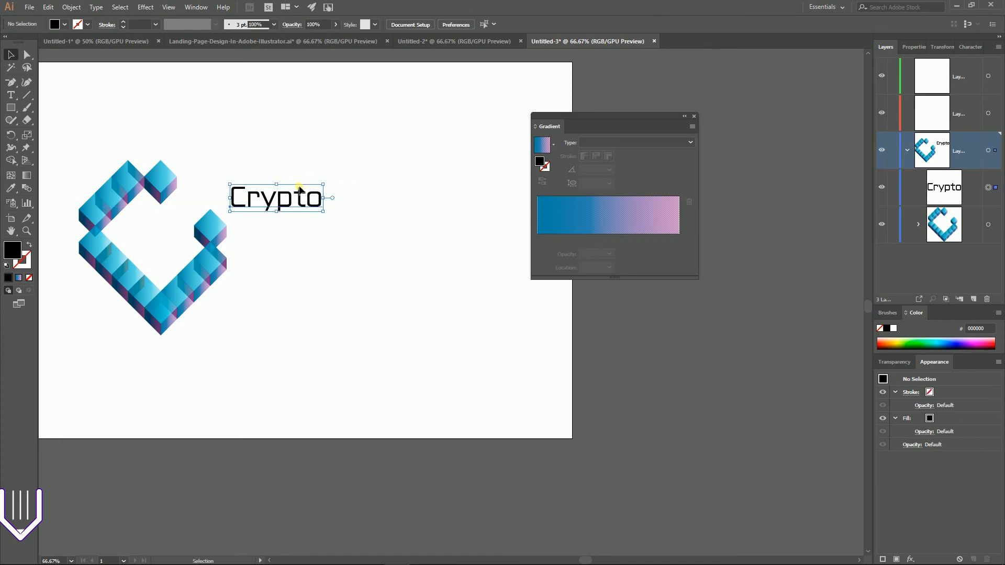
click(351, 189)
Recolour the "Crypto" text with the dark teal fill #065b72 and clear the selection
click(312, 192)
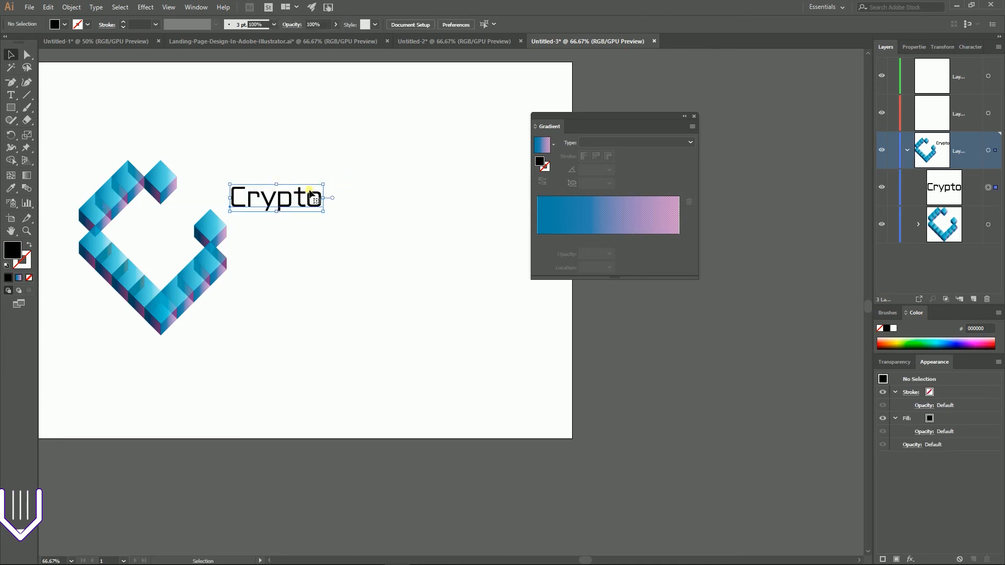
double_click(13, 251)
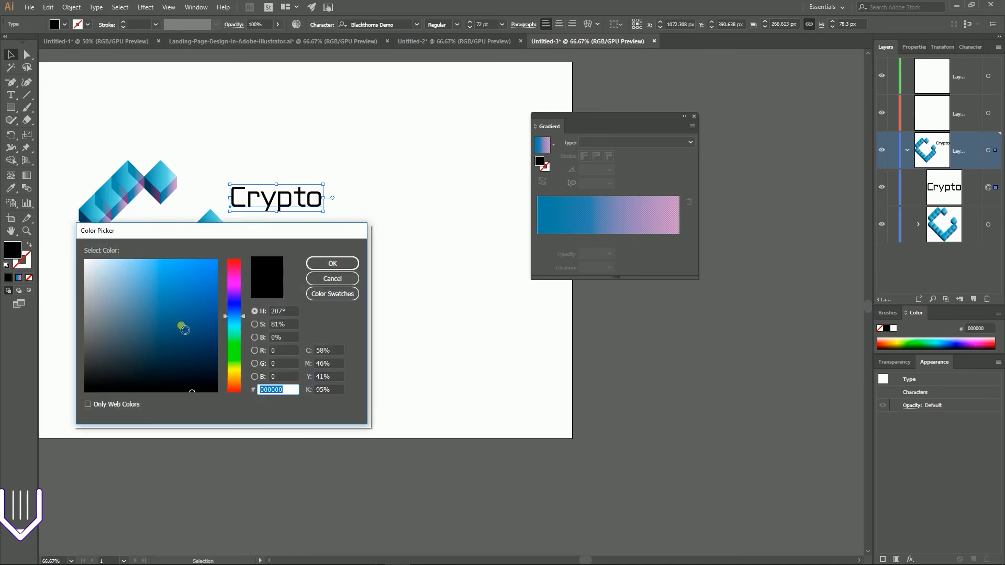
drag(226, 315, 229, 319)
click(211, 332)
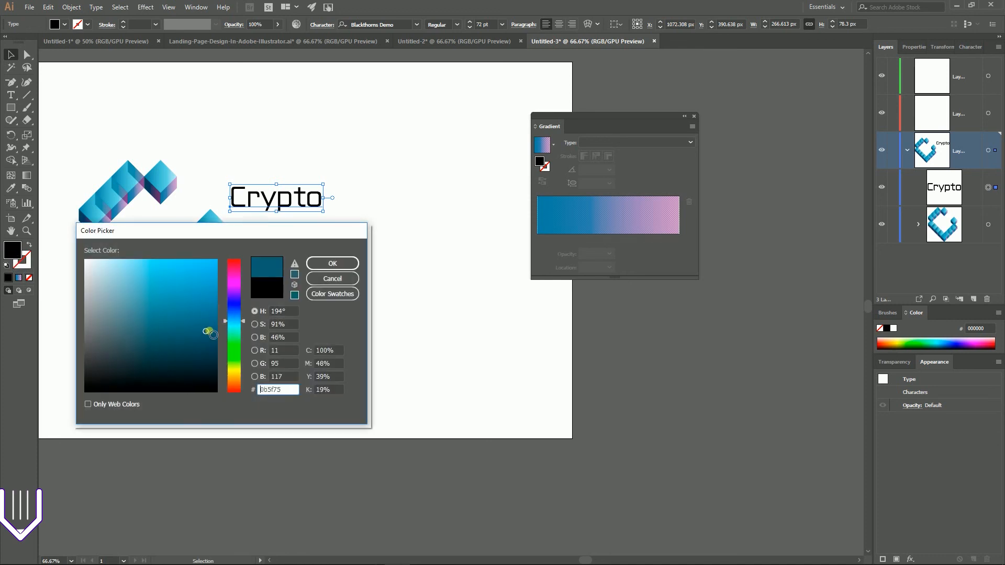
click(332, 265)
click(414, 247)
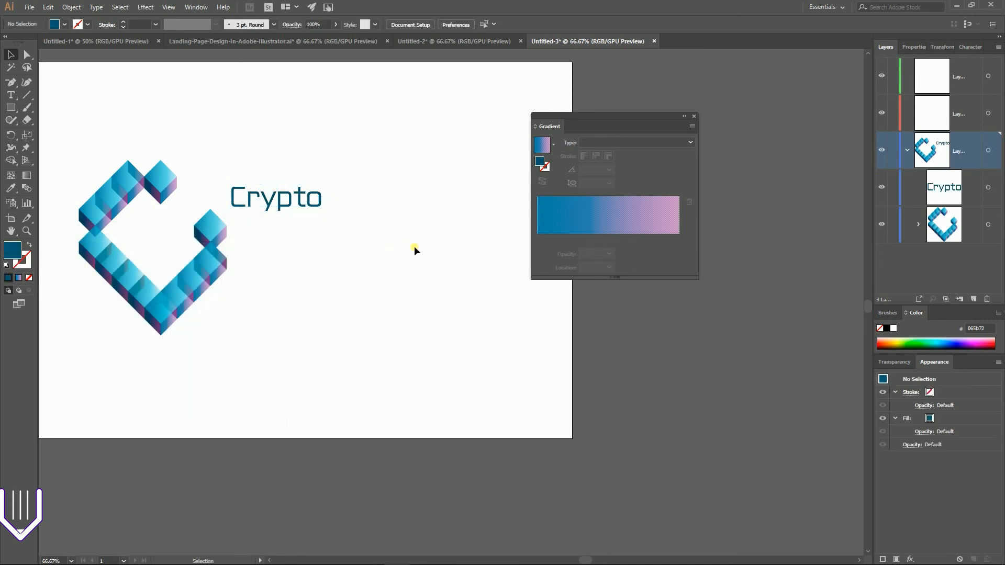